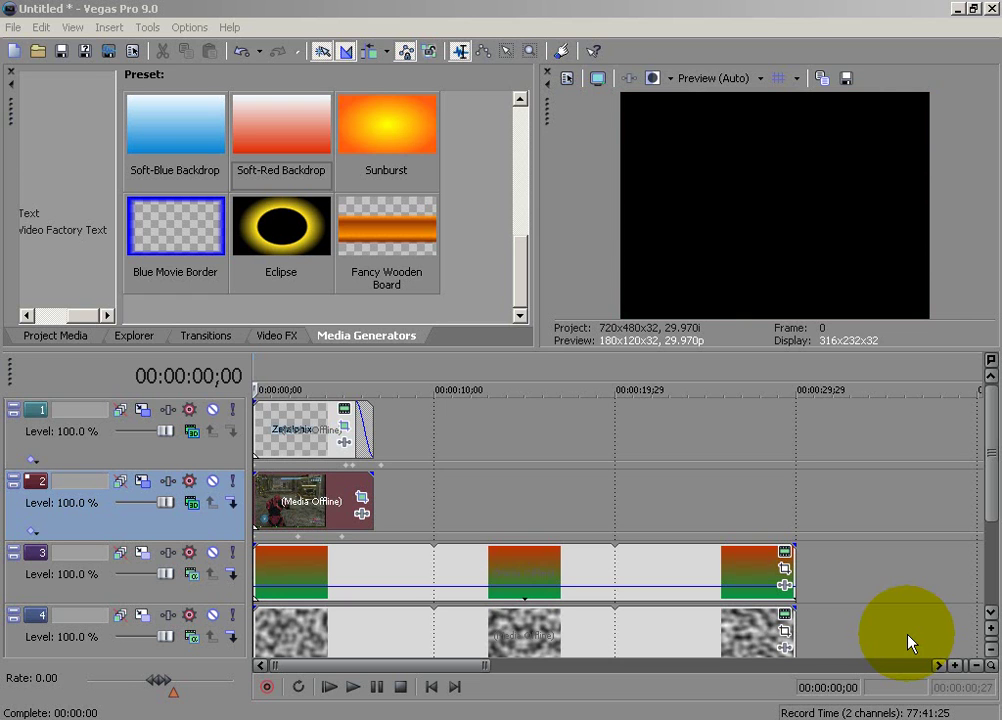
Step: Jump to the start of the timeline so the clips reload and frame 0 shows in the preview
click(430, 687)
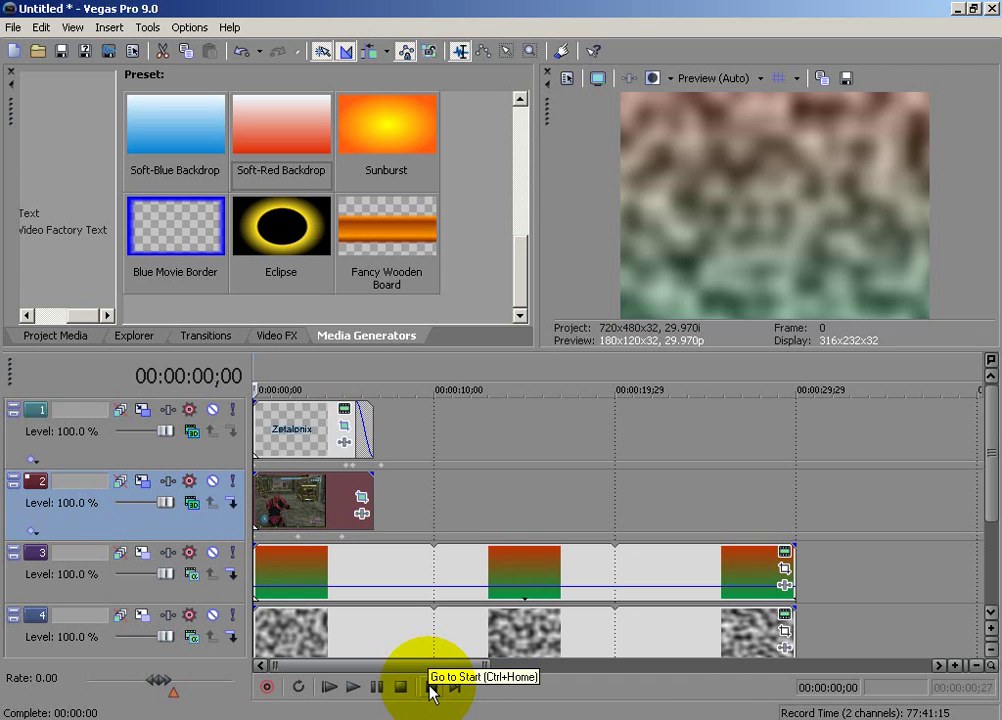
Step: Return to the beginning and play the intro through to about 00:00:06;27
click(430, 687)
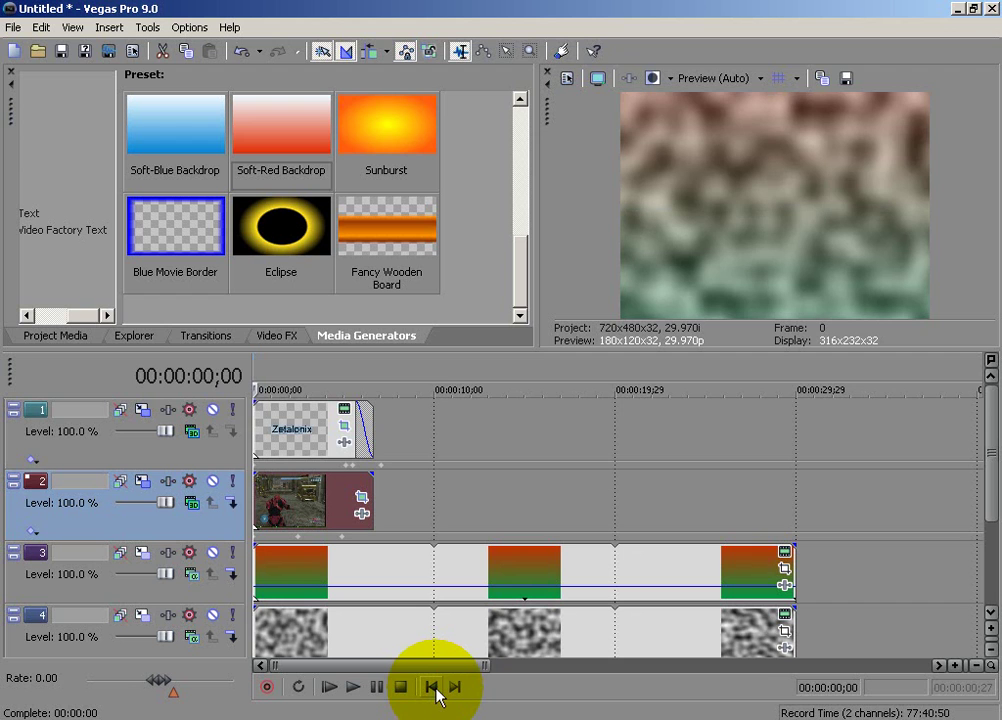
key(space)
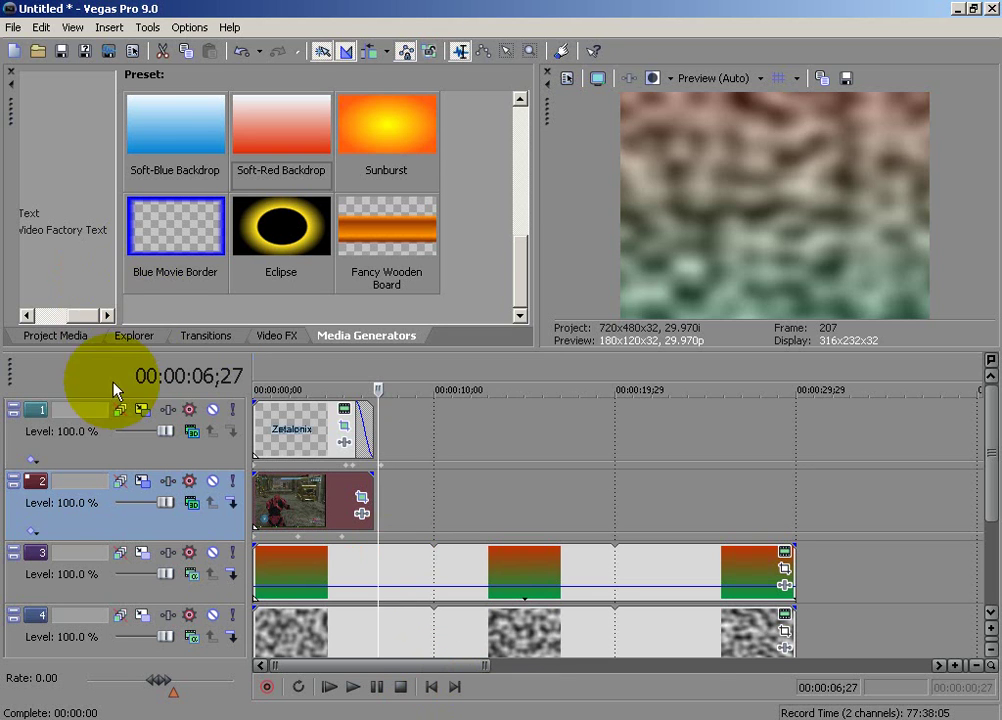
Step: Remove the text, gradient and noise media from Project Media, confirming Yes to All
click(85, 337)
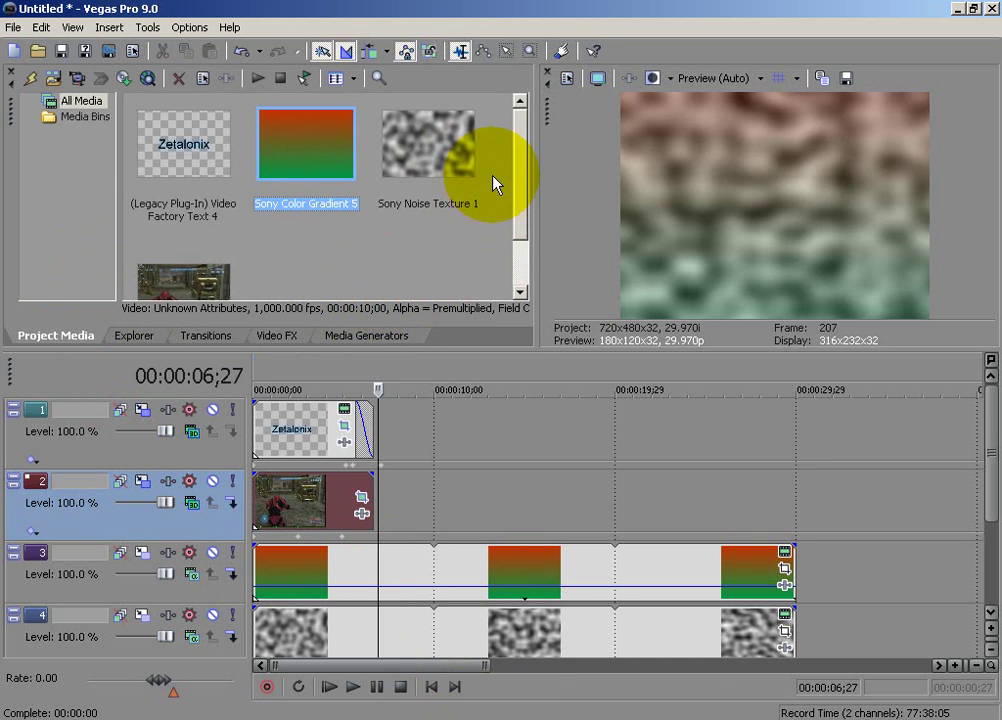
drag(465, 161, 188, 163)
right_click(172, 160)
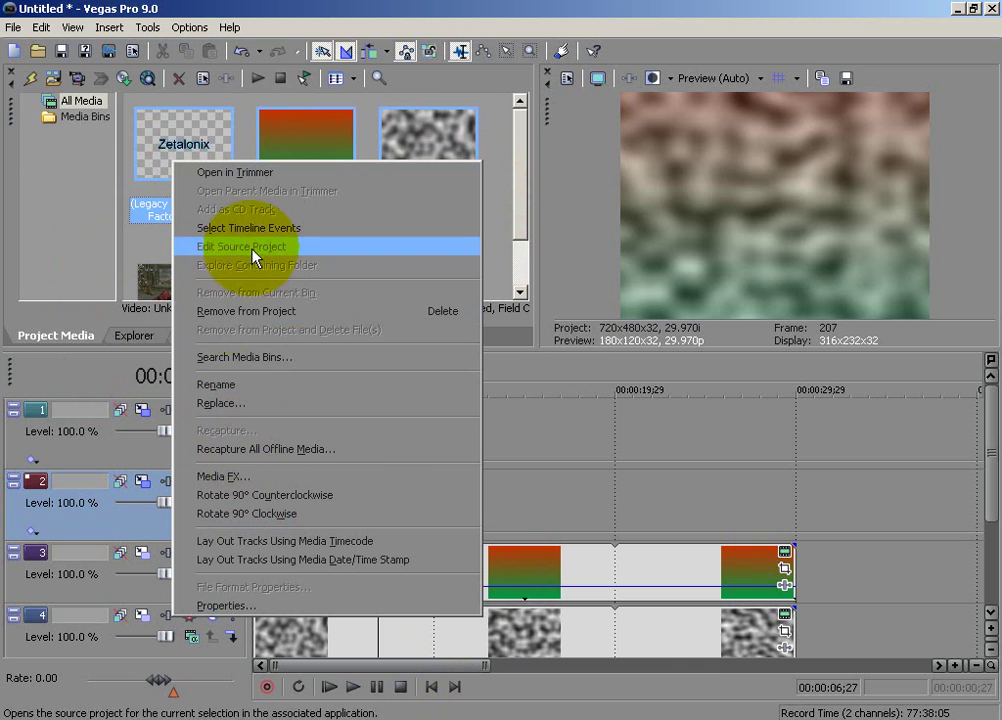
click(248, 311)
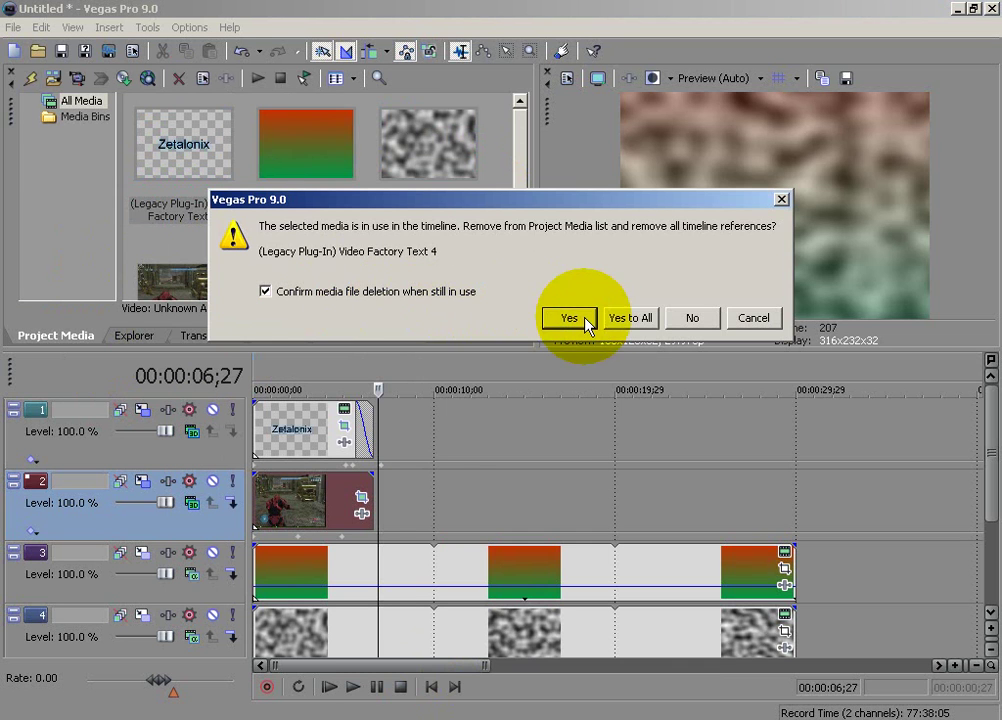
click(629, 315)
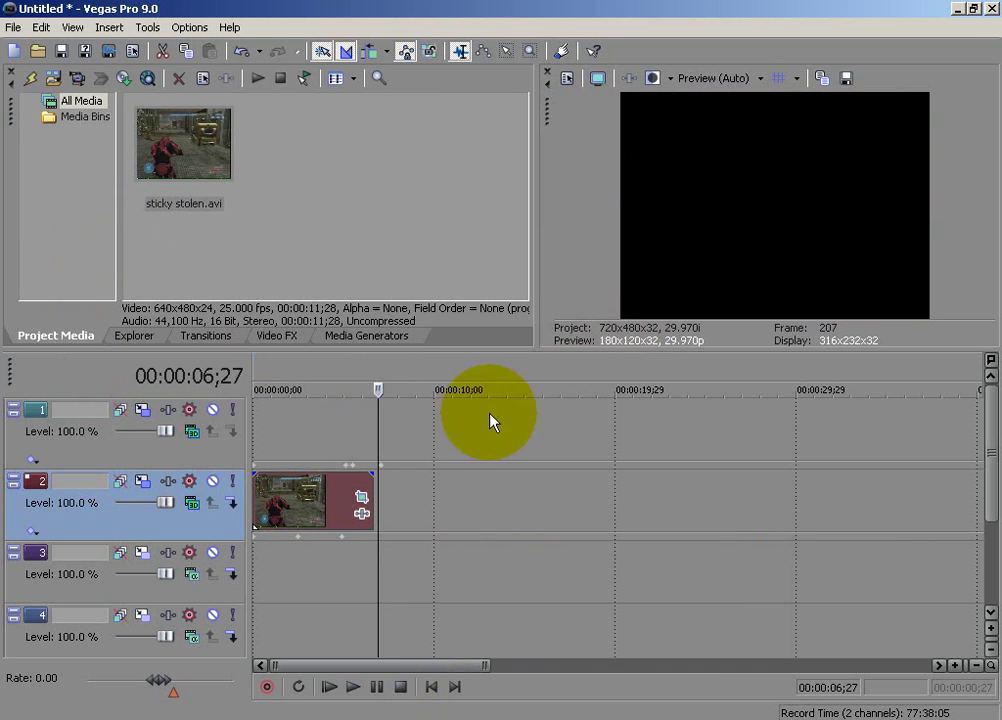
Step: Delete the gameplay event on track 2, then delete all four tracks
right_click(288, 508)
click(343, 271)
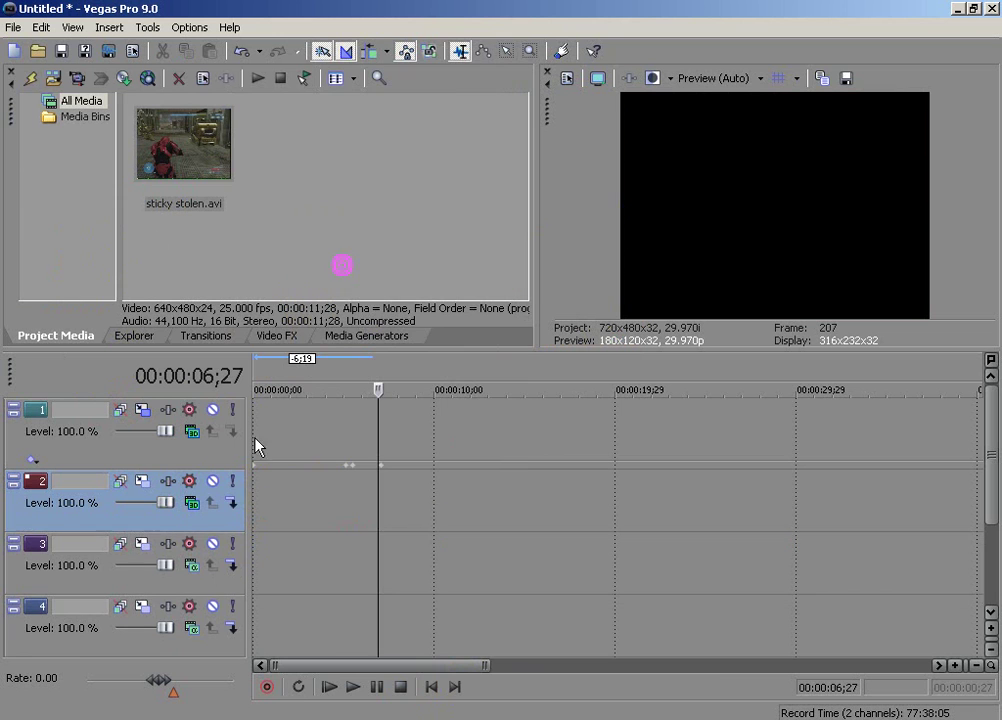
right_click(87, 466)
click(121, 543)
right_click(49, 476)
click(70, 573)
right_click(52, 453)
click(85, 528)
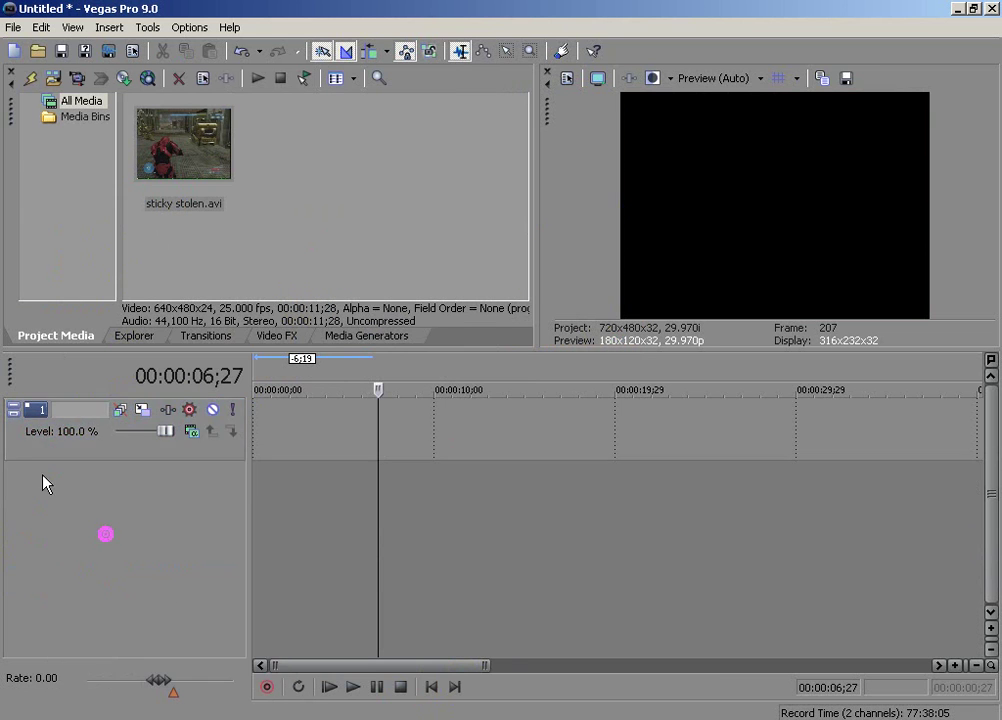
right_click(49, 442)
click(93, 516)
Step: Insert a new video track and drop the Standard Noise texture preset onto it
right_click(168, 445)
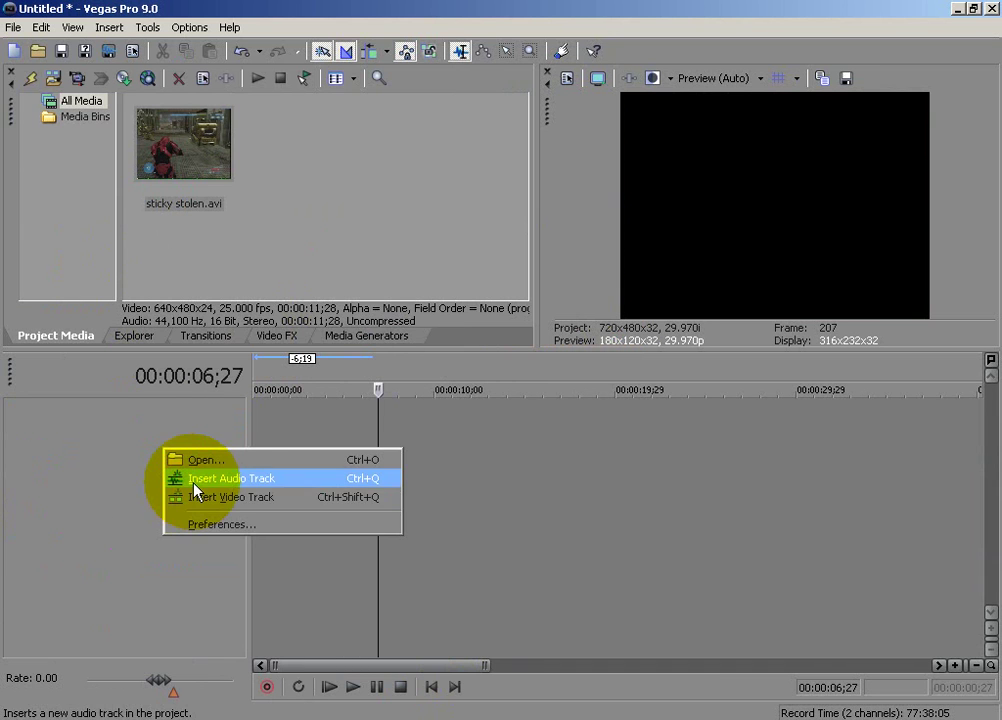
click(193, 497)
click(366, 333)
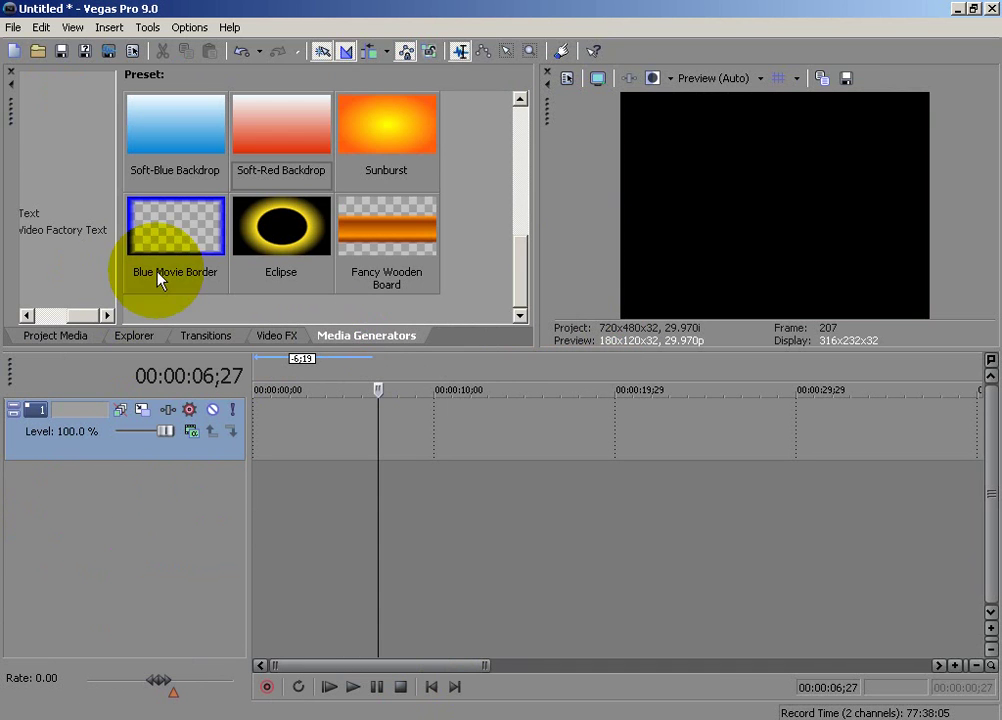
click(62, 315)
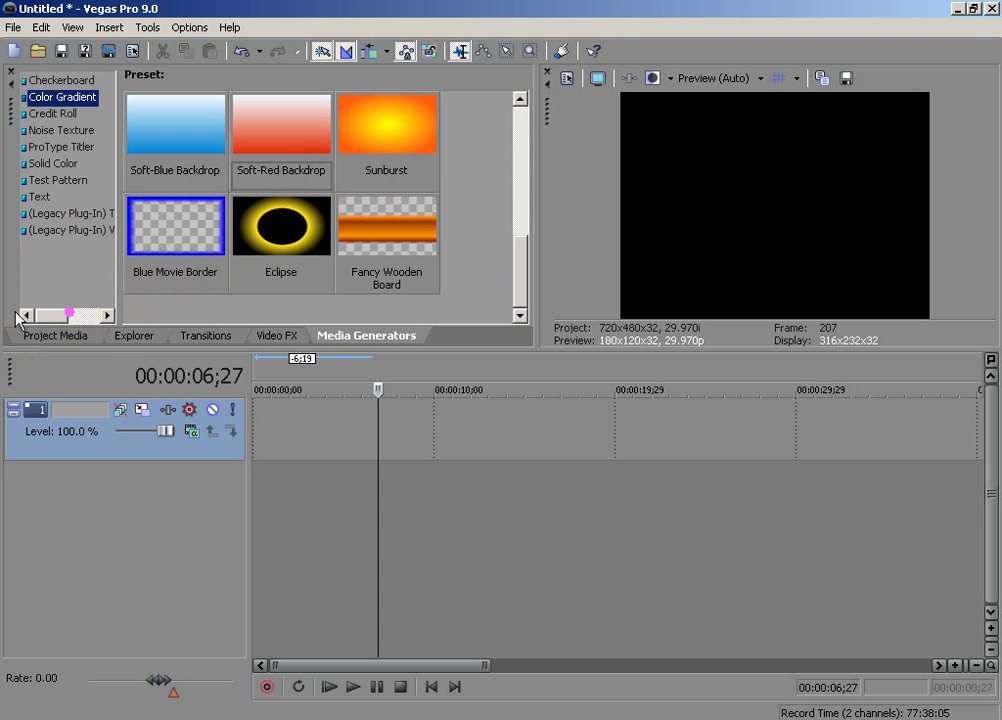
click(62, 130)
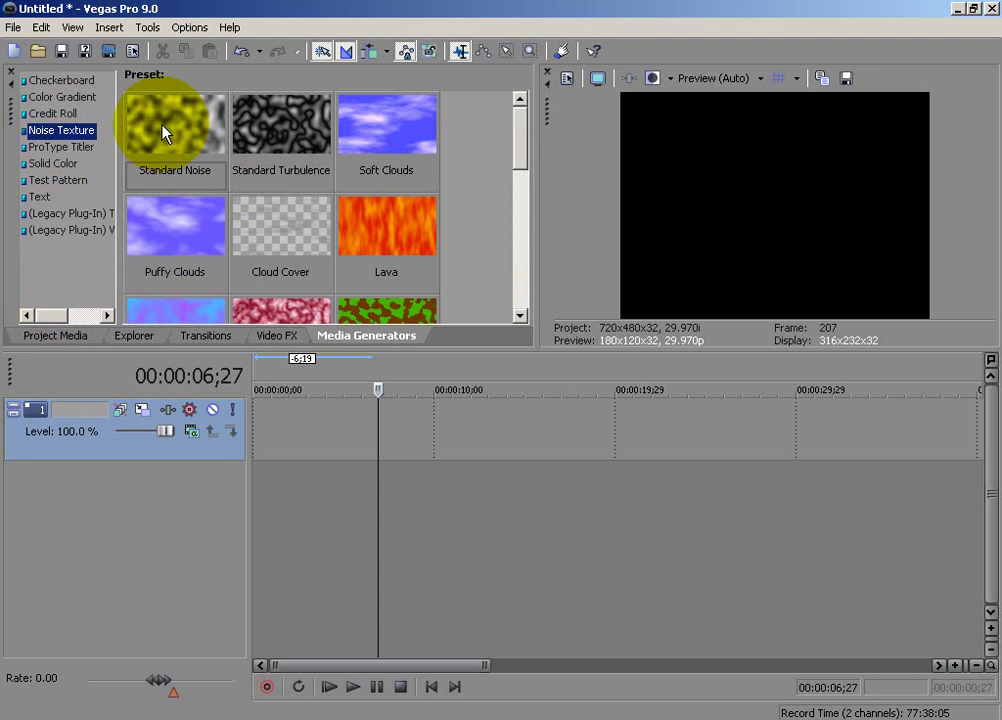
mouse_move(513, 160)
mouse_down()
mouse_move(510, 230)
mouse_move(490, 296)
mouse_move(490, 255)
mouse_up()
click(490, 230)
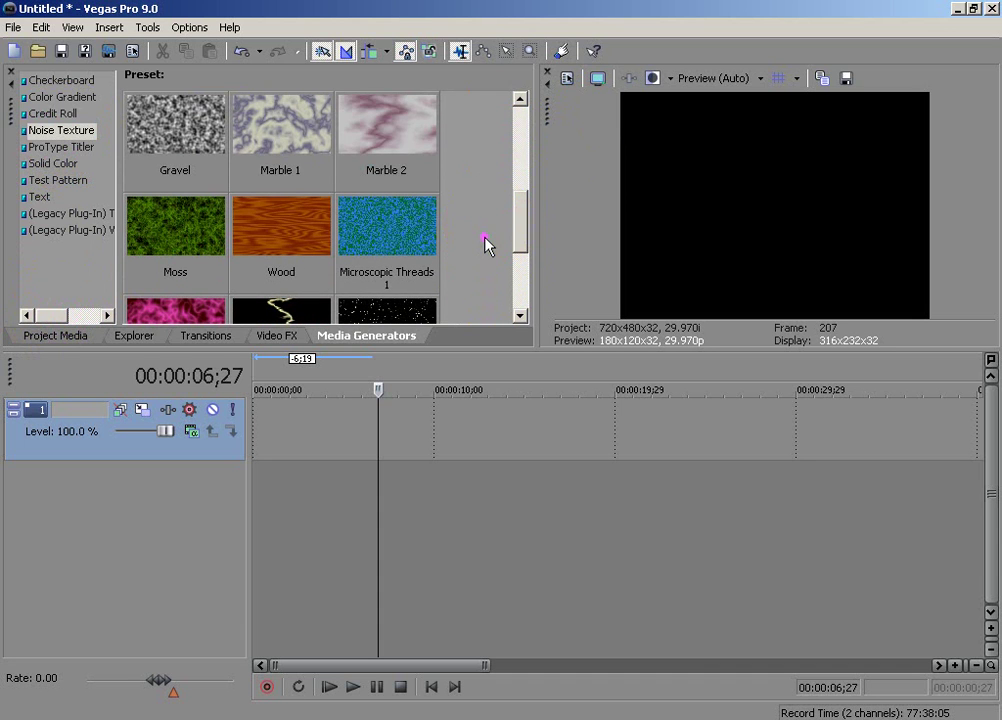
scroll(485, 245, up, 5)
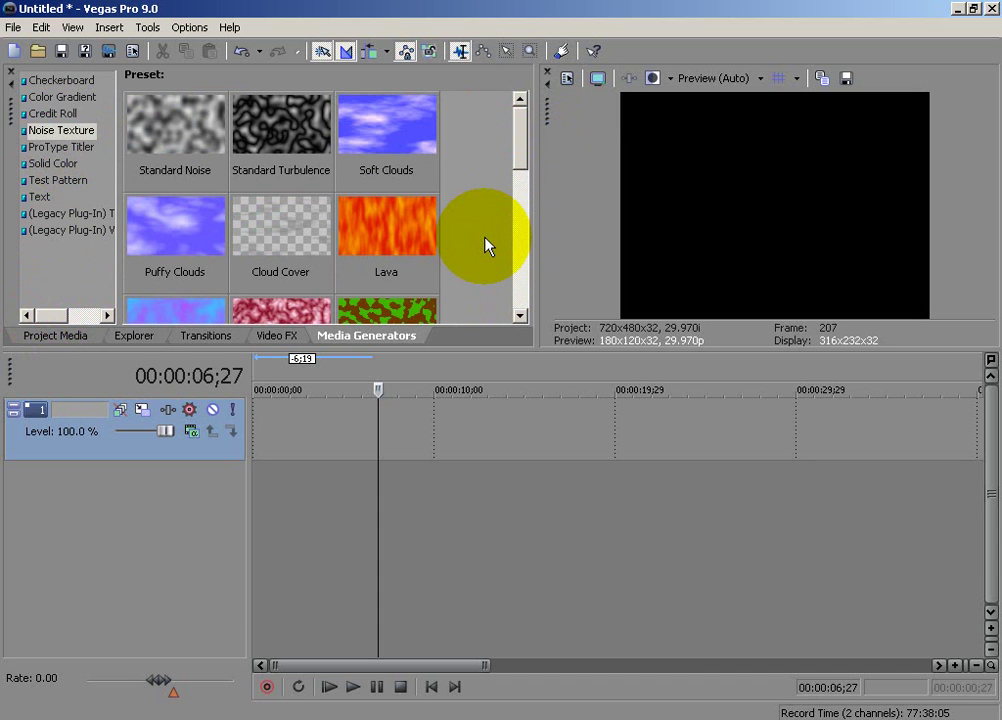
scroll(485, 245, down, 6)
scroll(485, 245, up, 6)
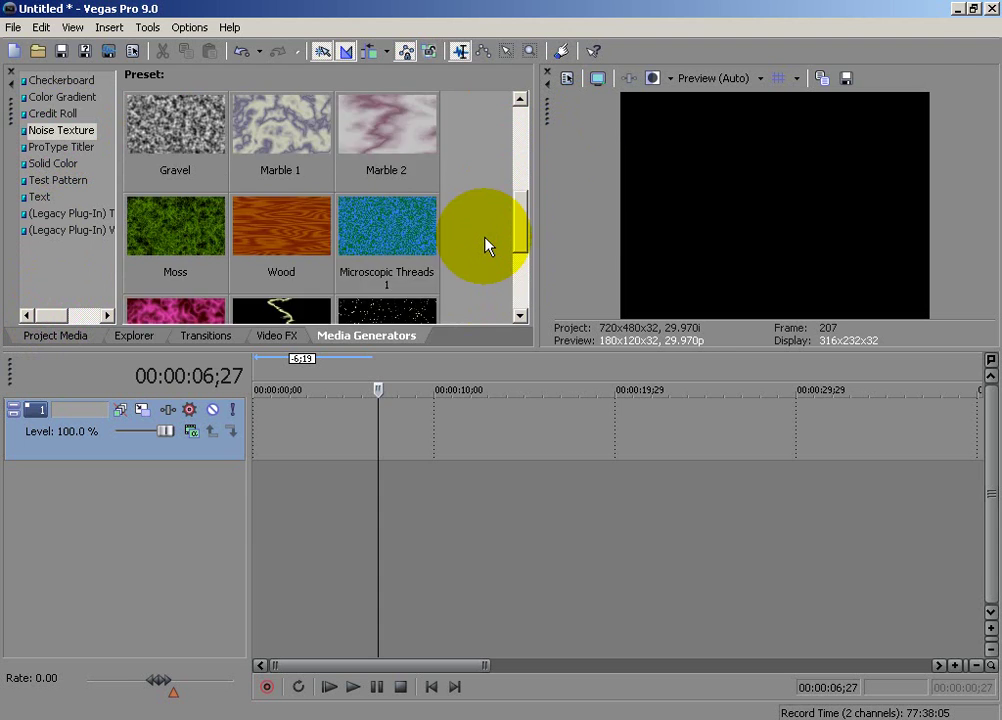
drag(139, 108, 245, 415)
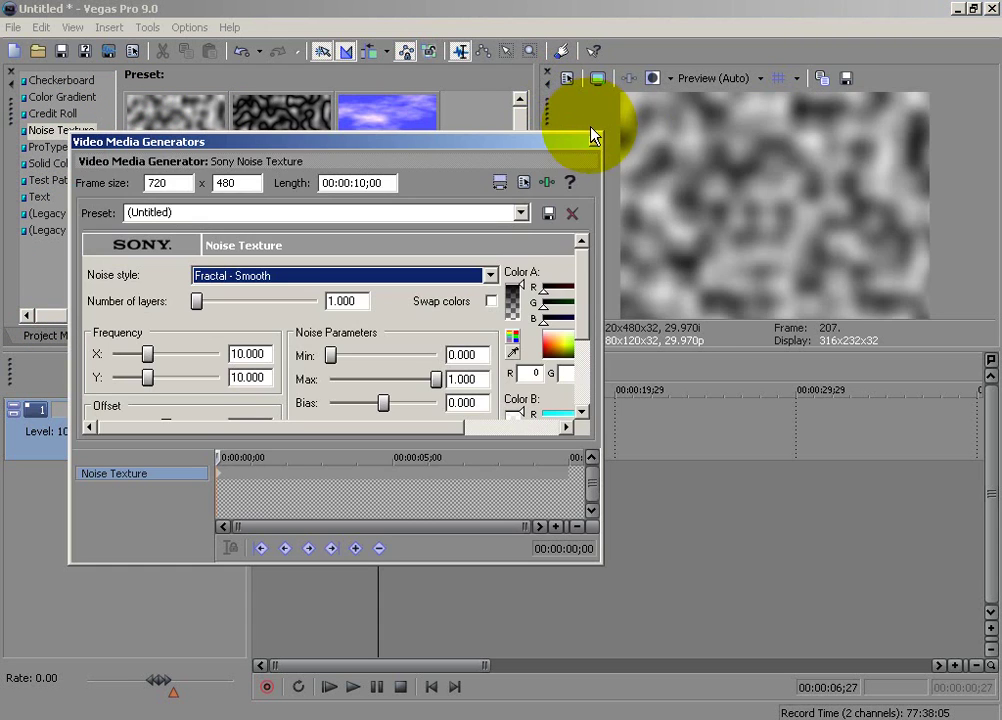
Step: At the noise generator's end keyframe, set Progress 10, Offset Y 0.460 and Frequency Y 10.830
click(593, 141)
click(431, 420)
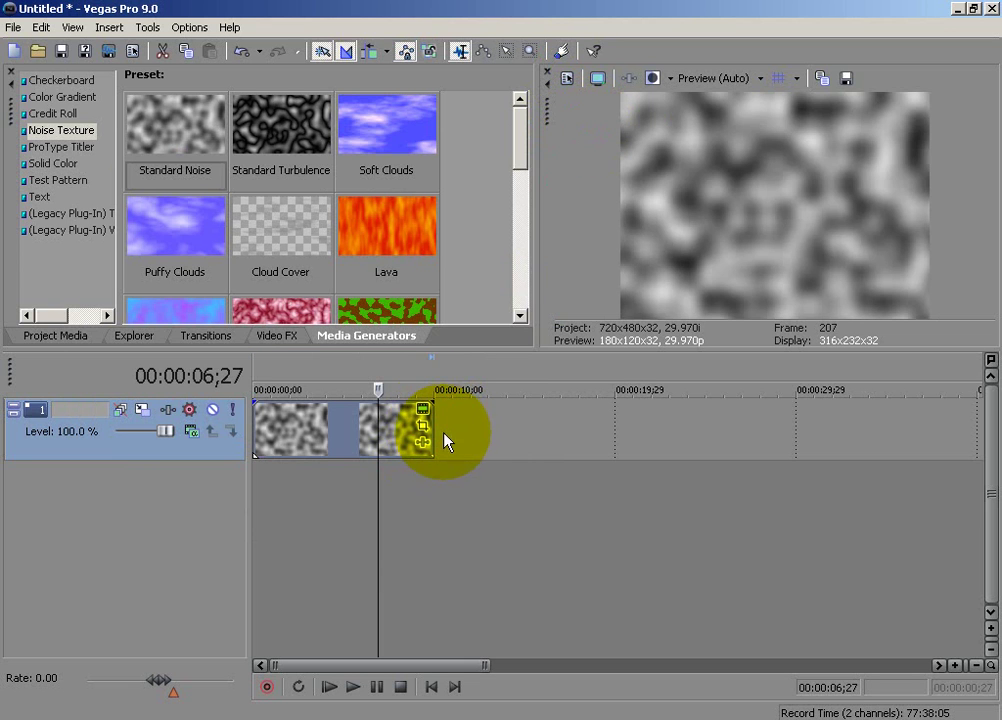
click(428, 416)
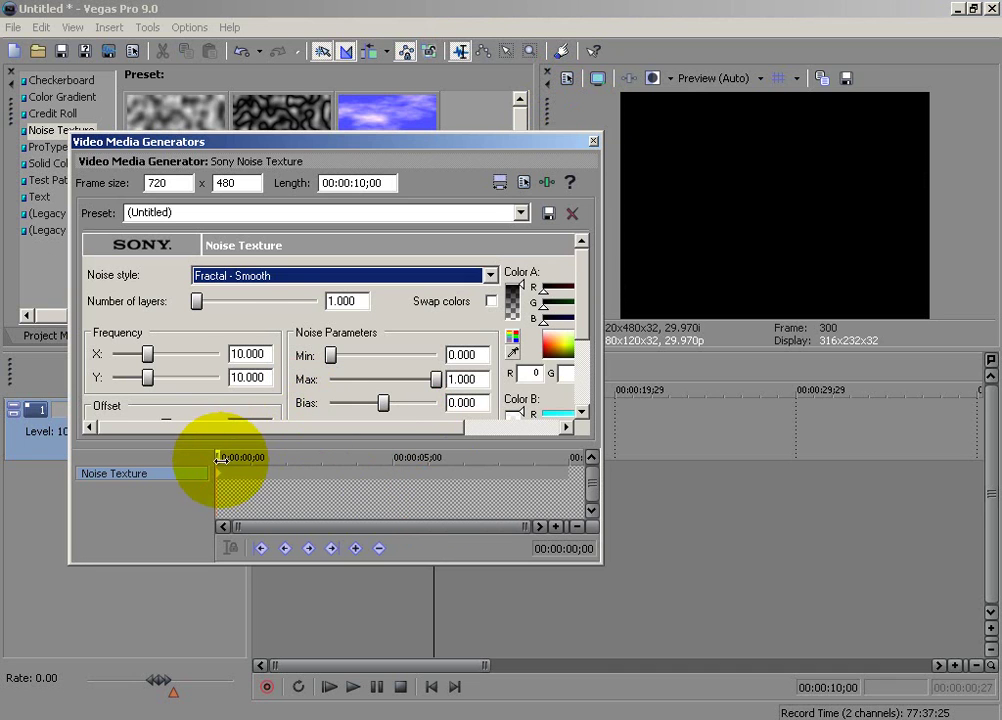
drag(223, 456, 298, 460)
drag(533, 473, 622, 456)
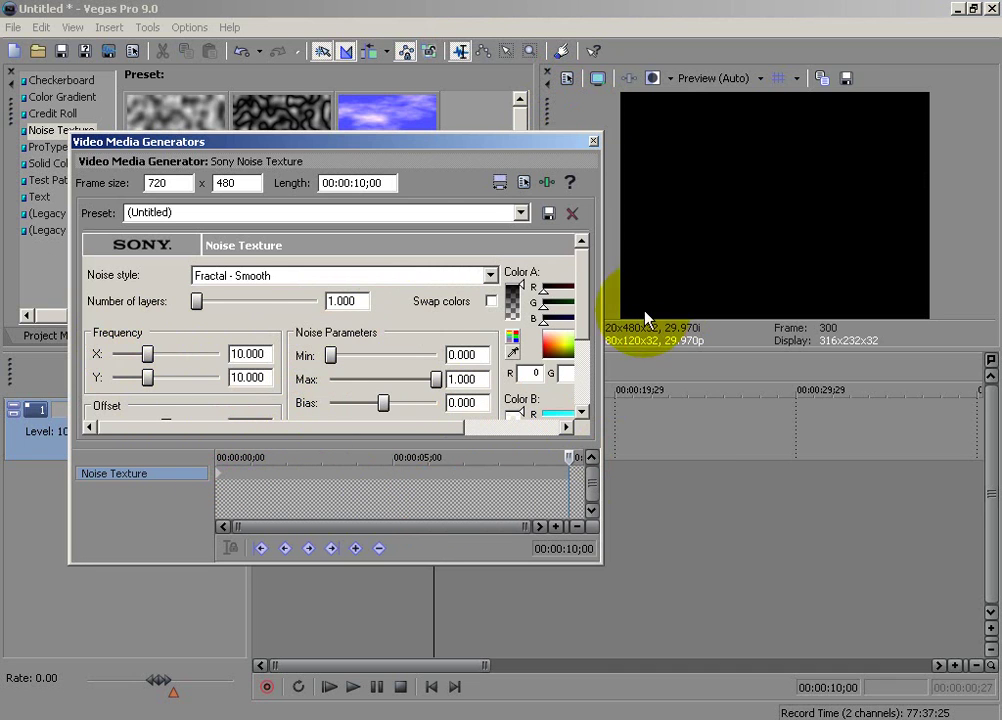
drag(583, 310, 584, 340)
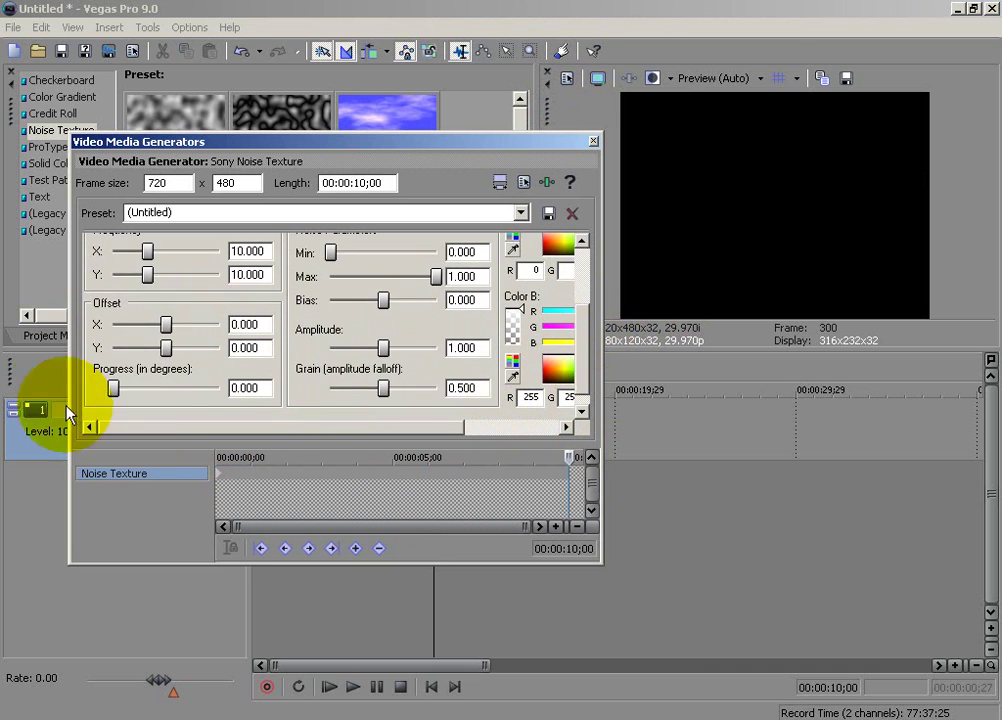
drag(135, 395, 315, 405)
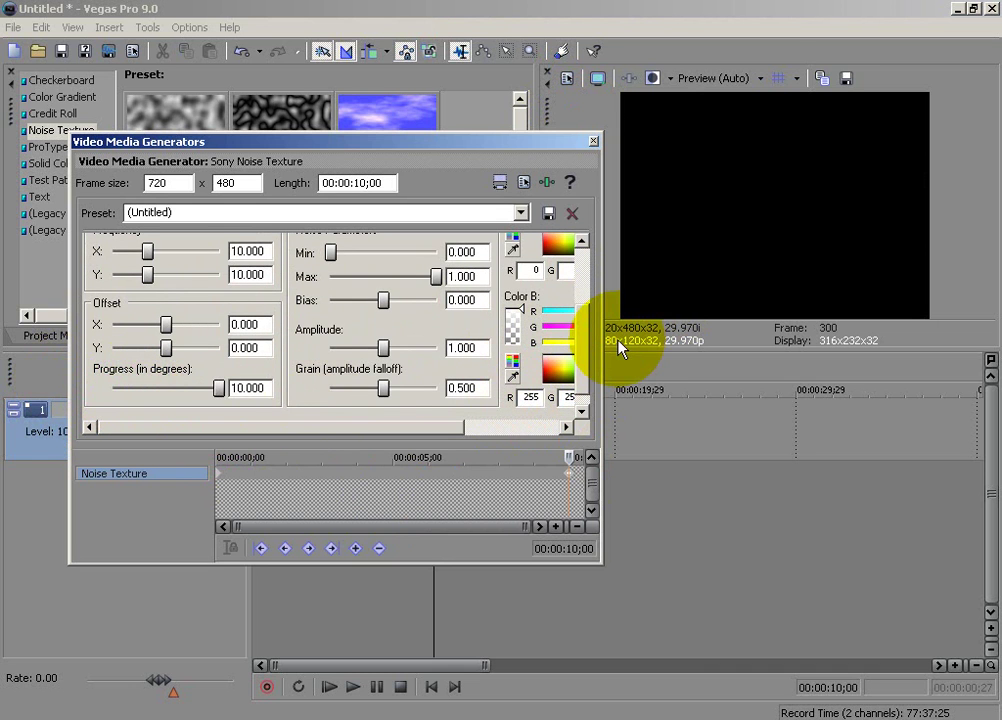
mouse_move(586, 351)
mouse_down()
mouse_move(588, 312)
mouse_move(586, 331)
mouse_up()
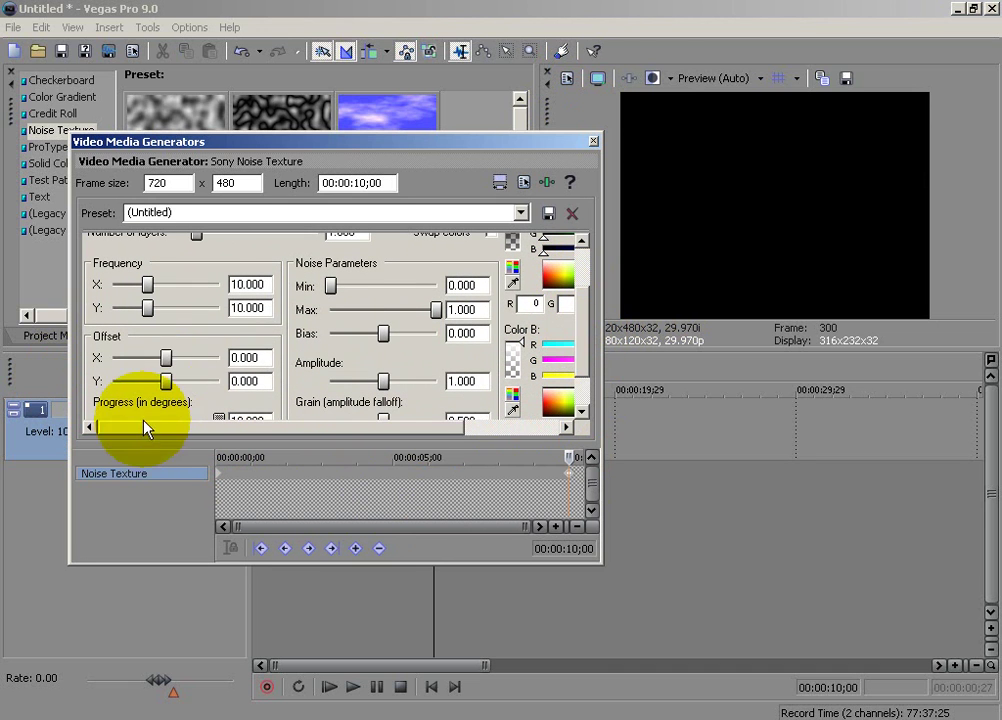
drag(172, 381, 176, 383)
drag(148, 307, 146, 287)
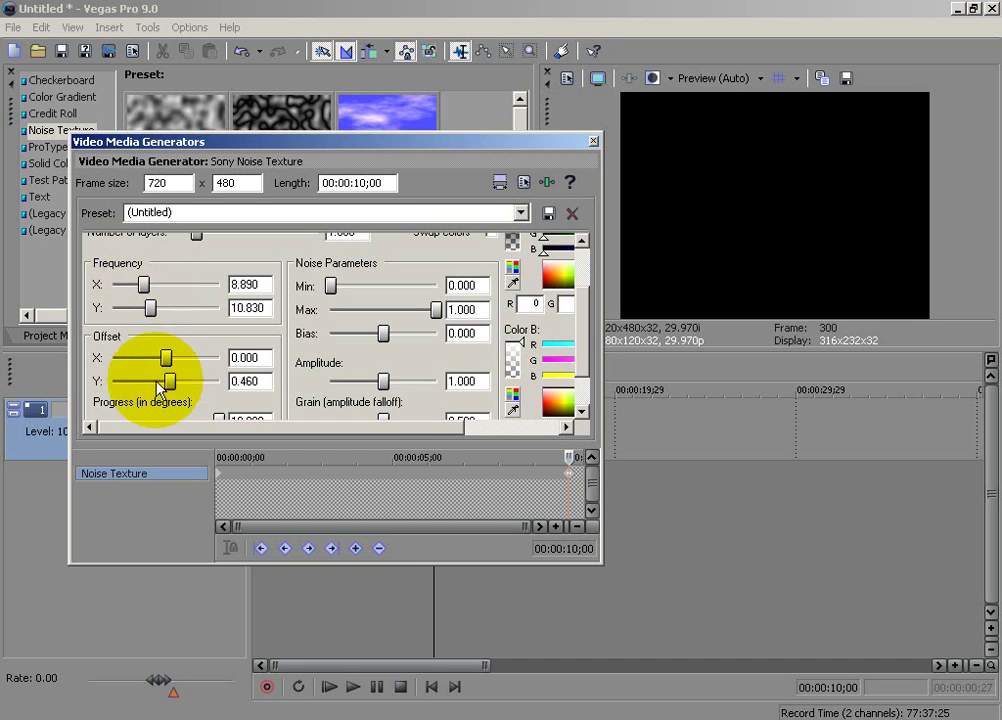
Step: Make Color A blue (G 90, B 170) with alpha 214 and close the generator
drag(590, 348, 590, 273)
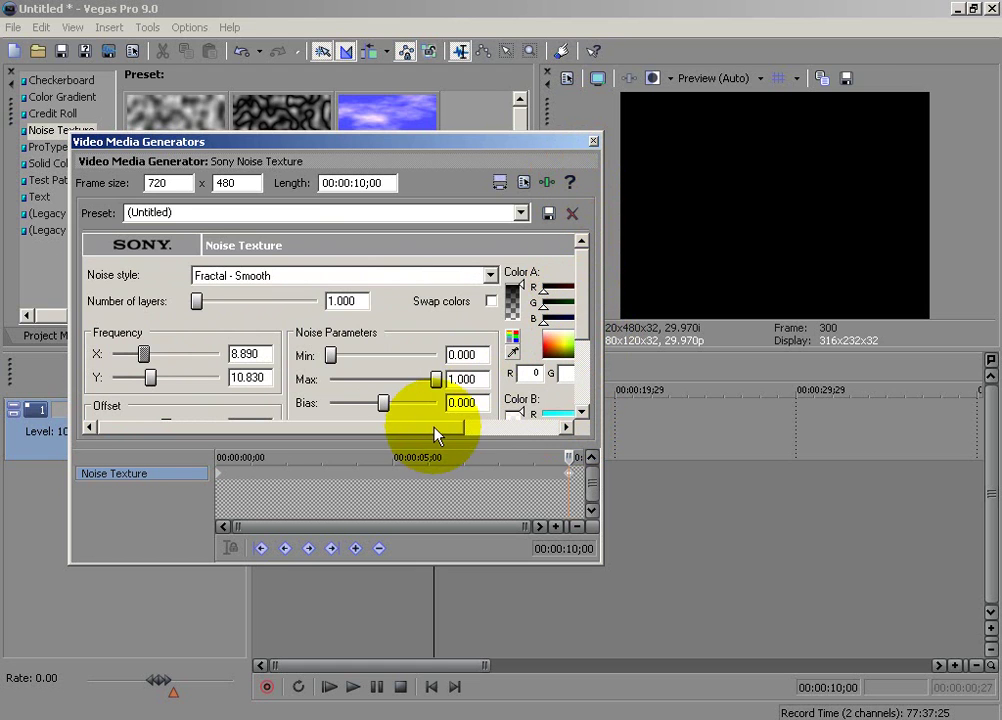
drag(436, 428, 538, 410)
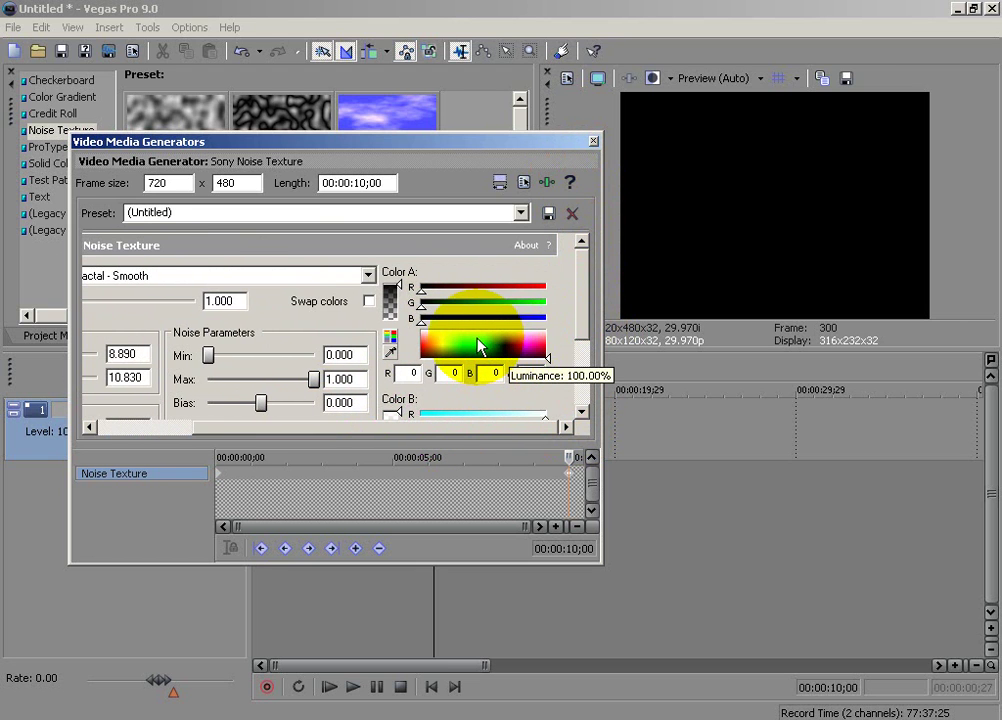
drag(481, 351, 497, 353)
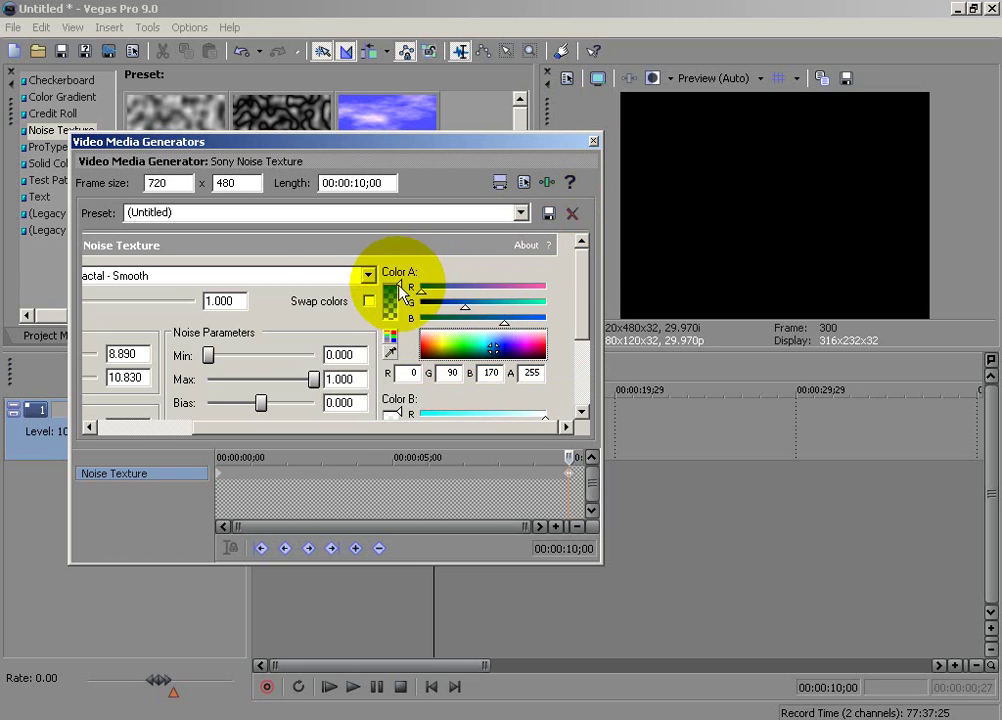
drag(396, 286, 399, 292)
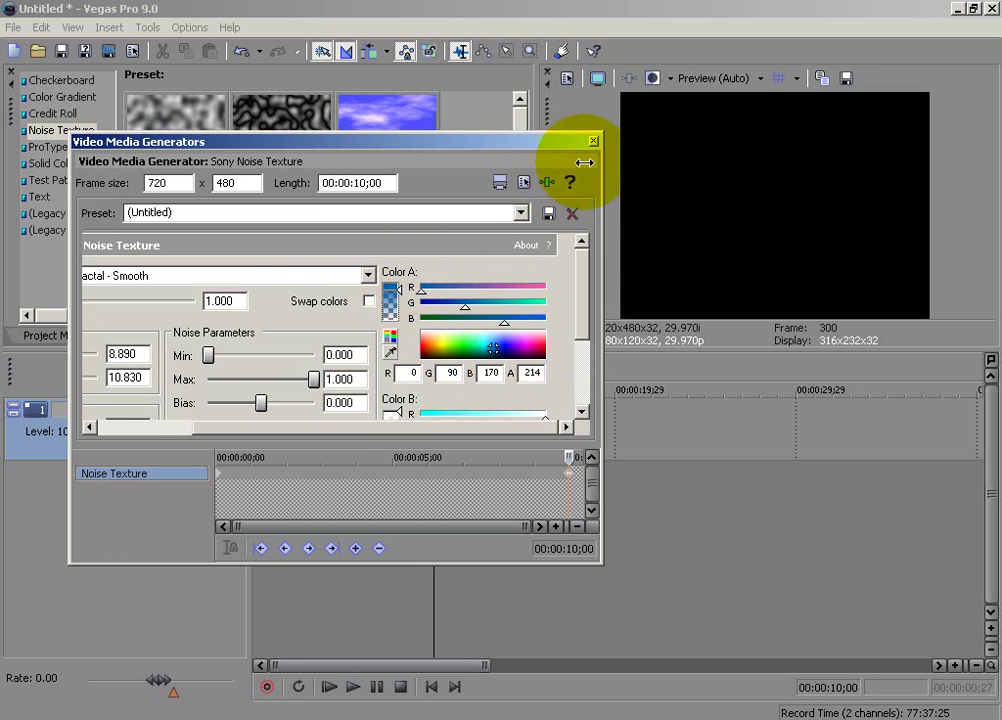
click(593, 141)
Step: Reopen the noise texture generator and select its end keyframe at 10 seconds
click(430, 686)
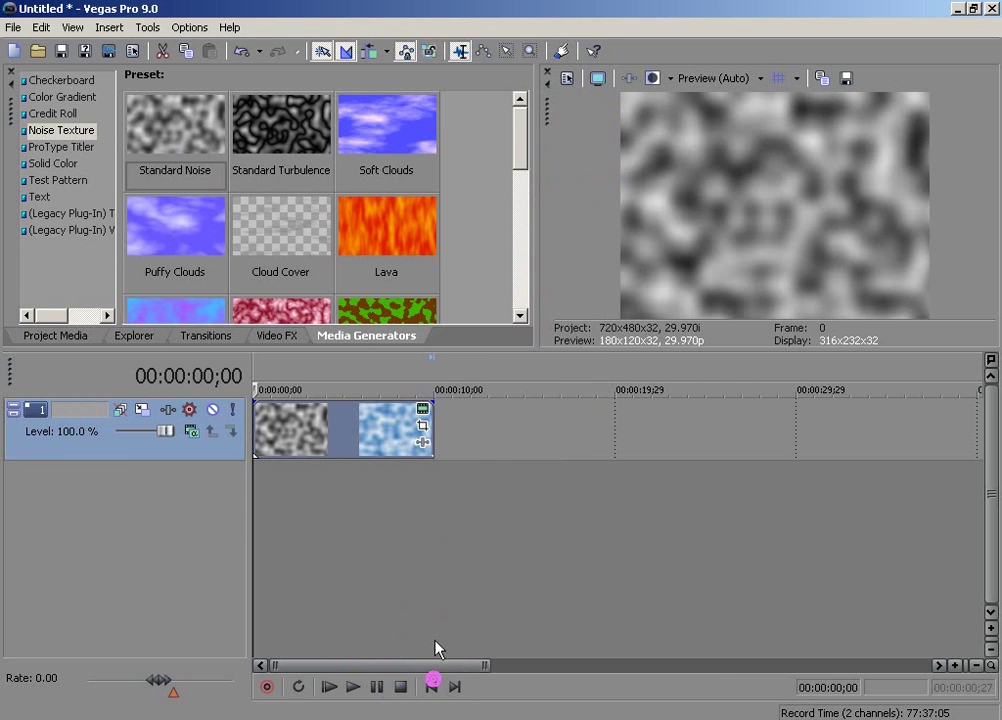
click(392, 412)
click(421, 412)
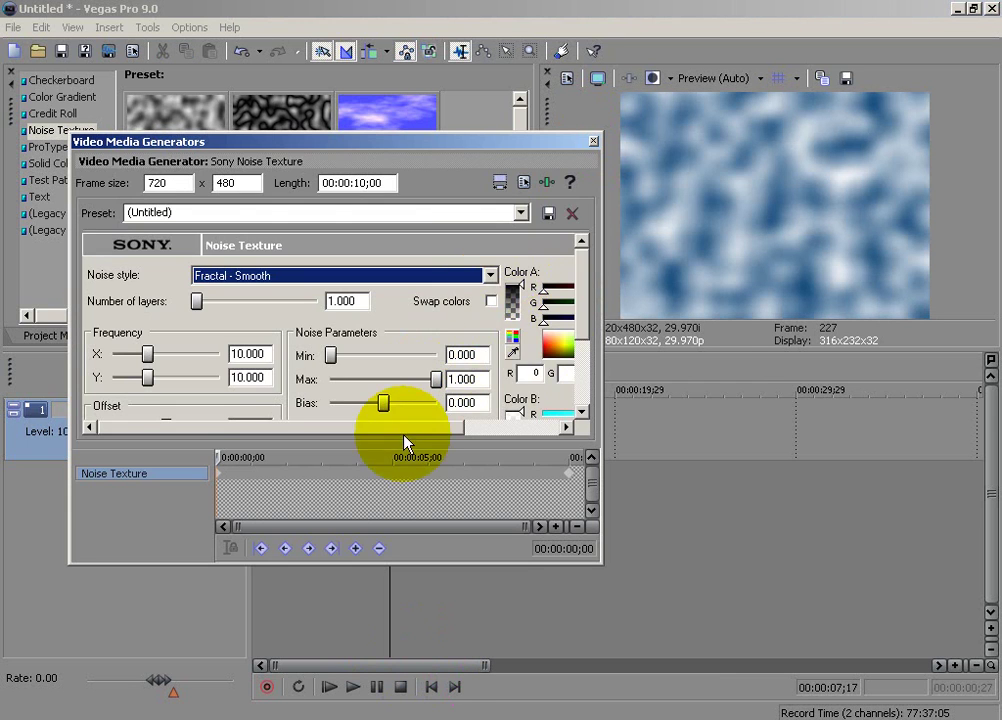
click(566, 463)
drag(219, 466, 569, 470)
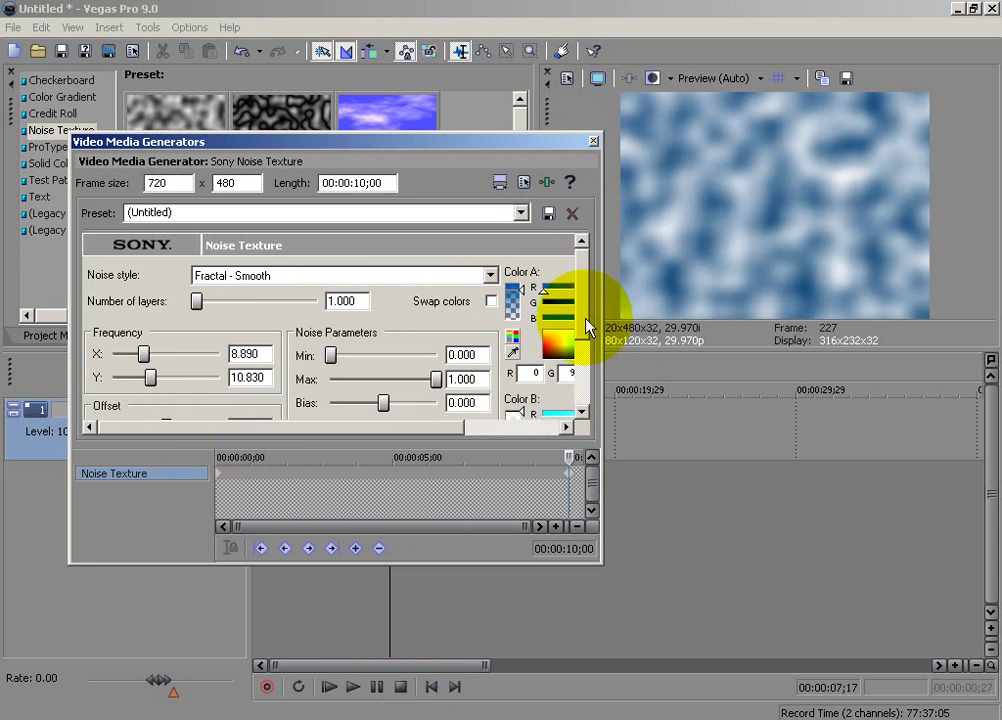
click(338, 427)
Step: Set Color A to R0 G89 B204 with alpha 207 and close the dialog
click(503, 347)
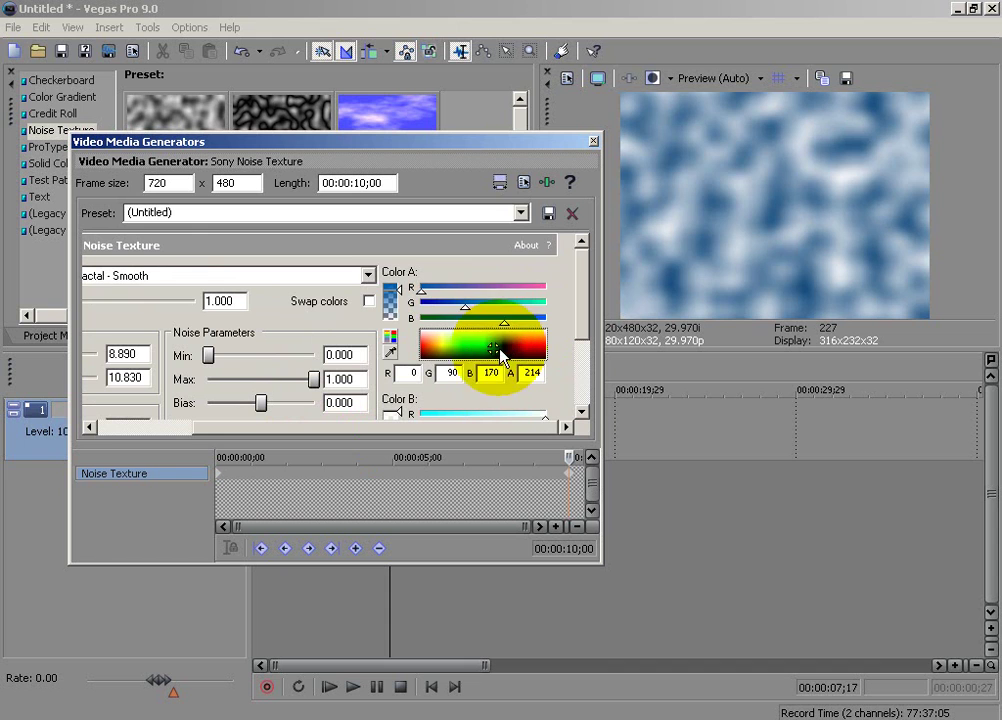
click(504, 350)
click(509, 352)
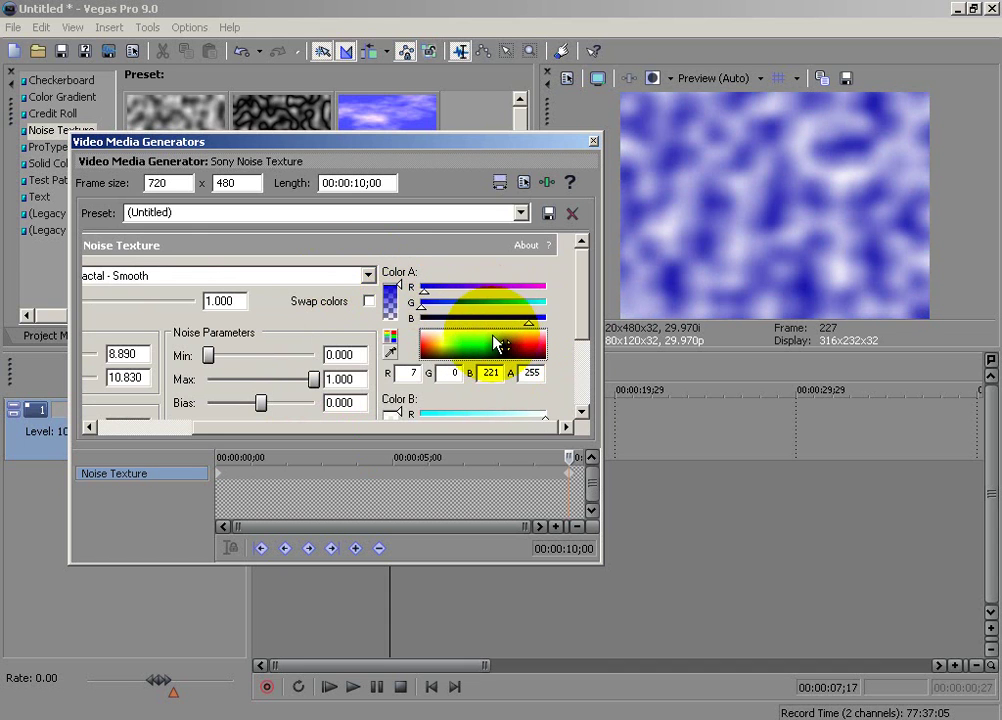
click(496, 349)
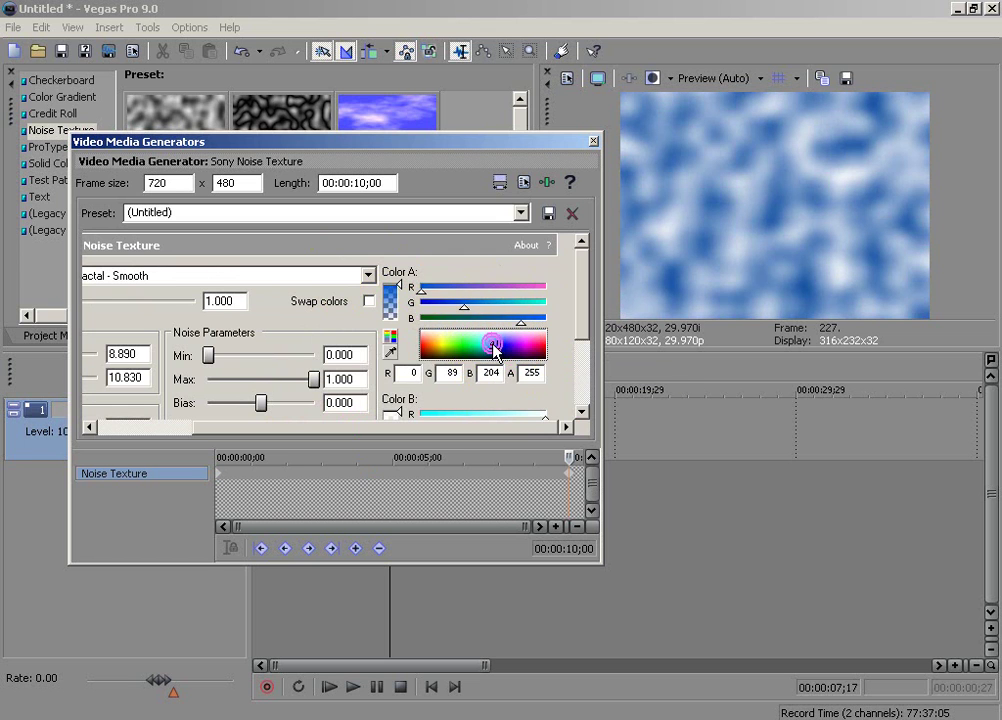
drag(398, 284, 400, 291)
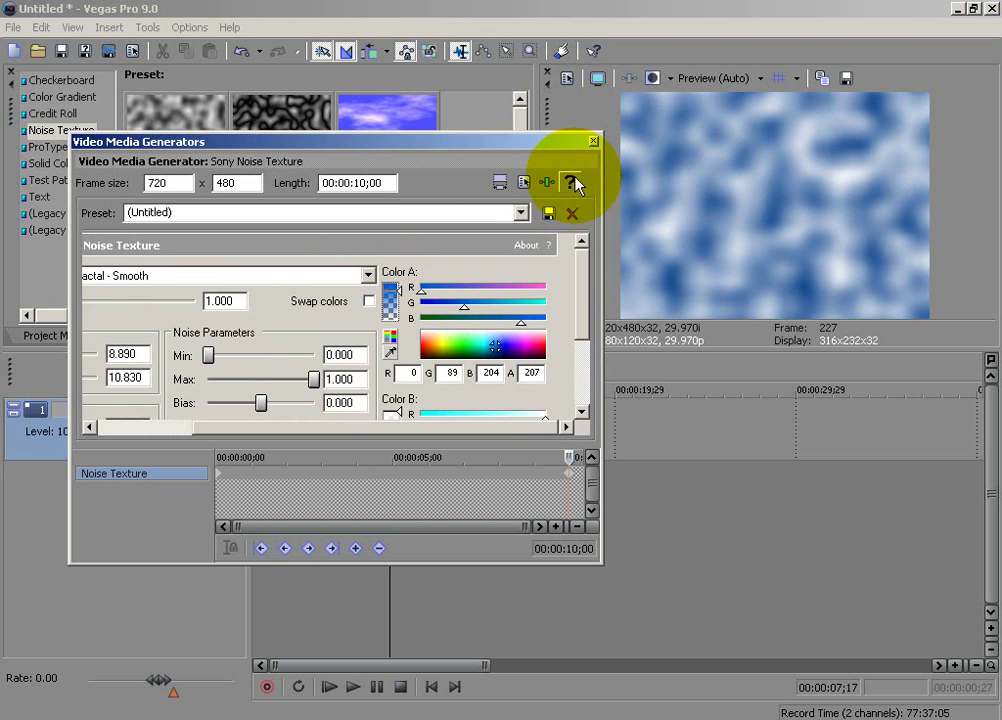
click(593, 142)
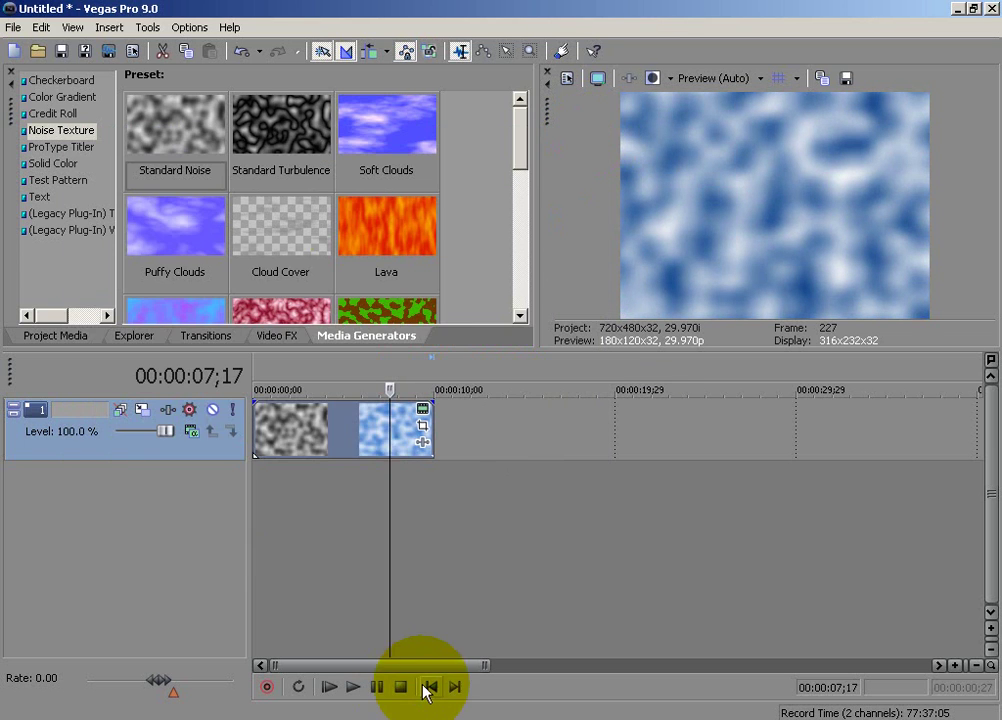
click(428, 686)
key(space)
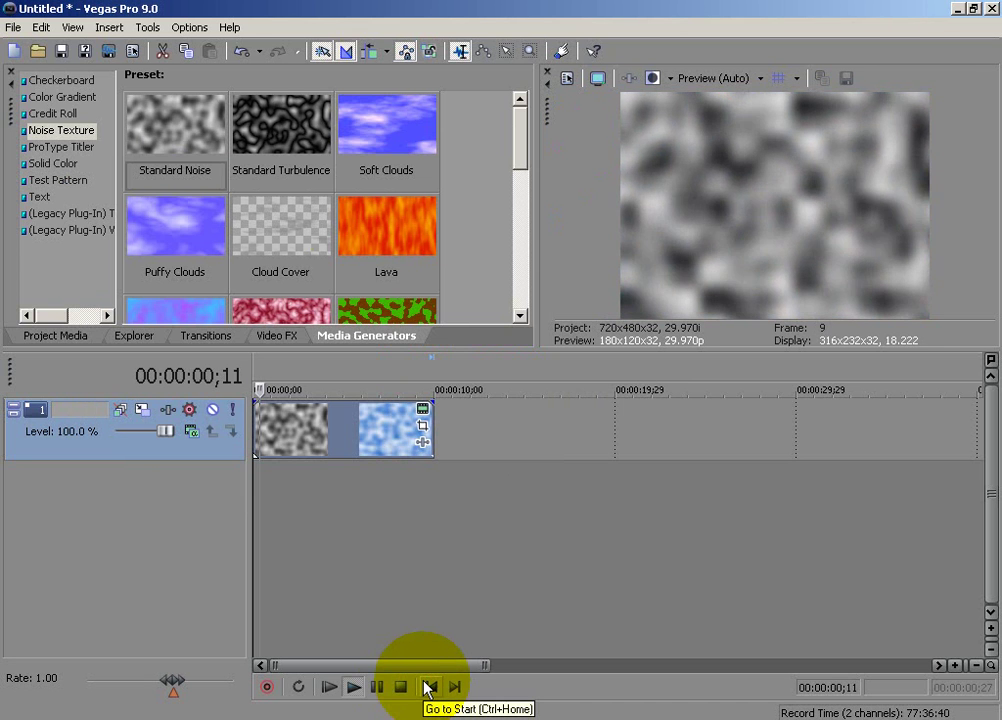
key(space)
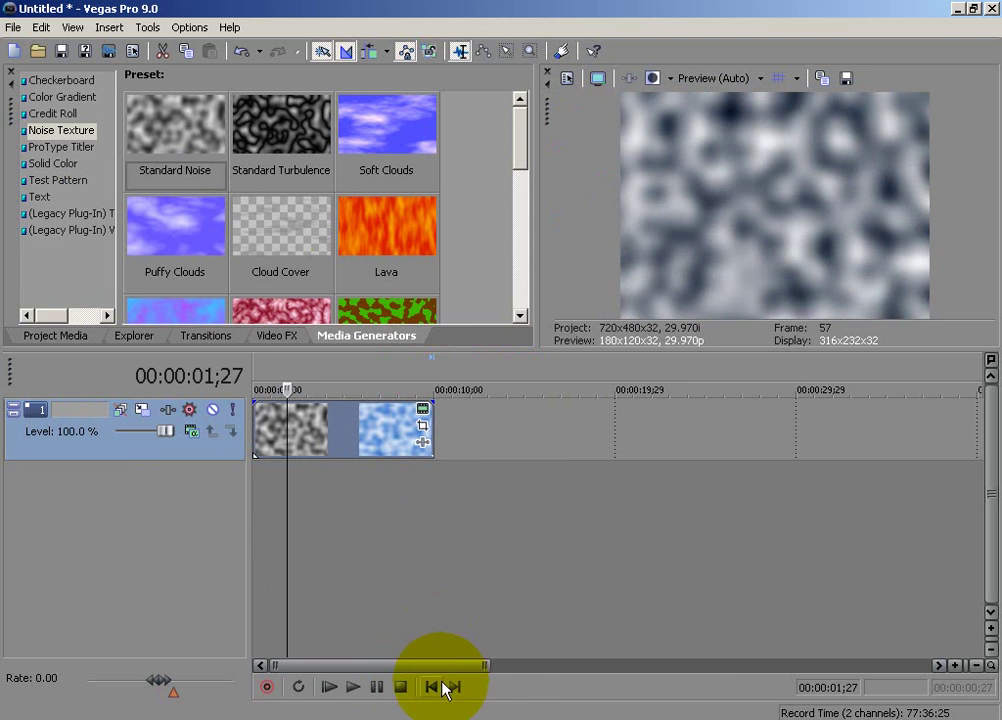
click(436, 686)
drag(433, 417, 296, 441)
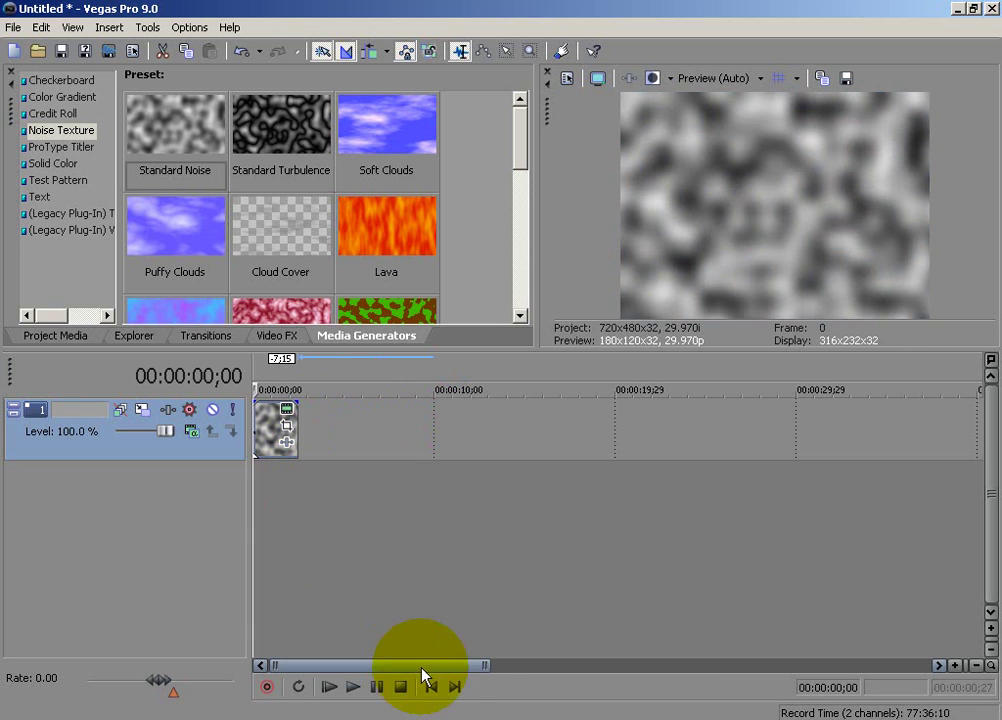
click(431, 686)
key(space)
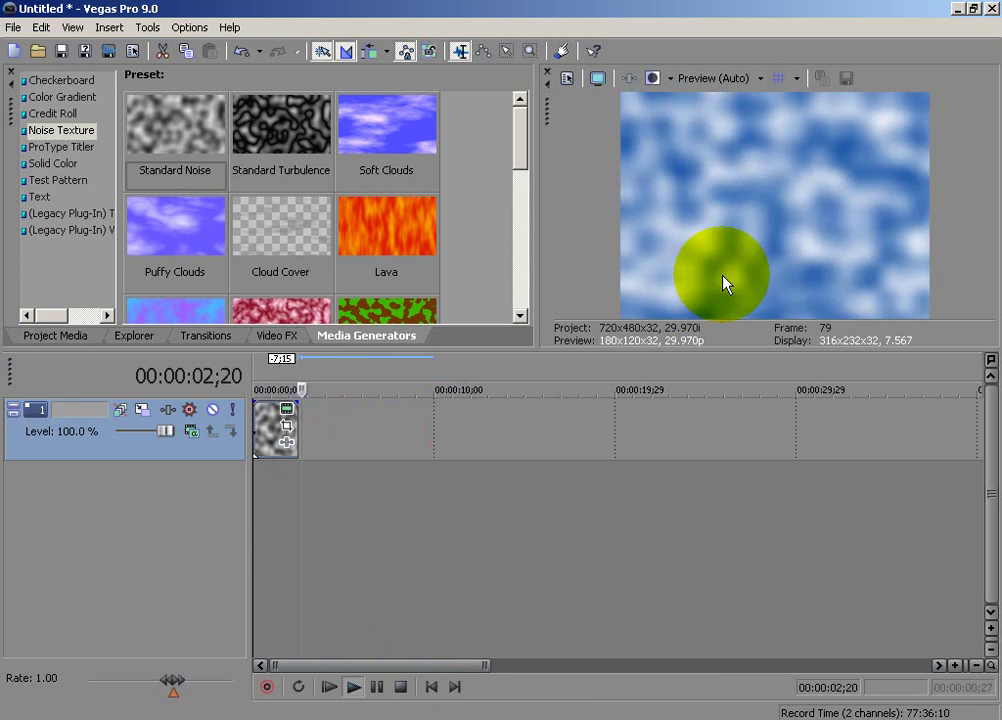
key(space)
click(418, 414)
drag(418, 414, 423, 411)
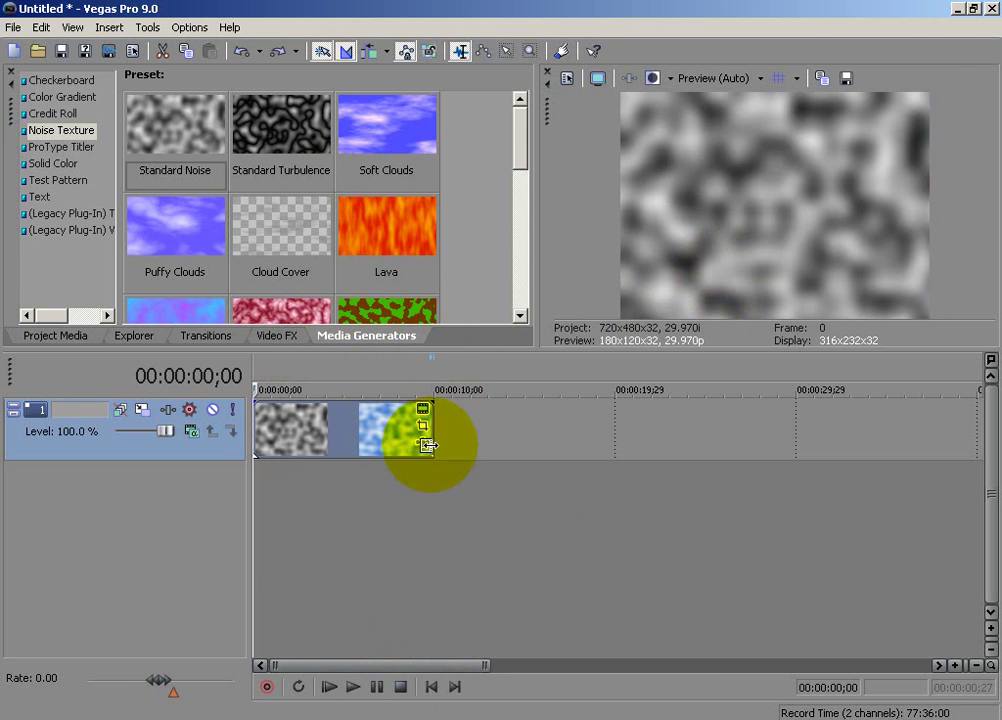
Step: Apply the Sunburst lens flare effect to the noise clip
mouse_move(532, 152)
mouse_down()
mouse_move(526, 168)
mouse_move(526, 139)
mouse_move(518, 300)
mouse_move(519, 143)
mouse_move(512, 174)
mouse_move(517, 323)
mouse_up()
click(276, 336)
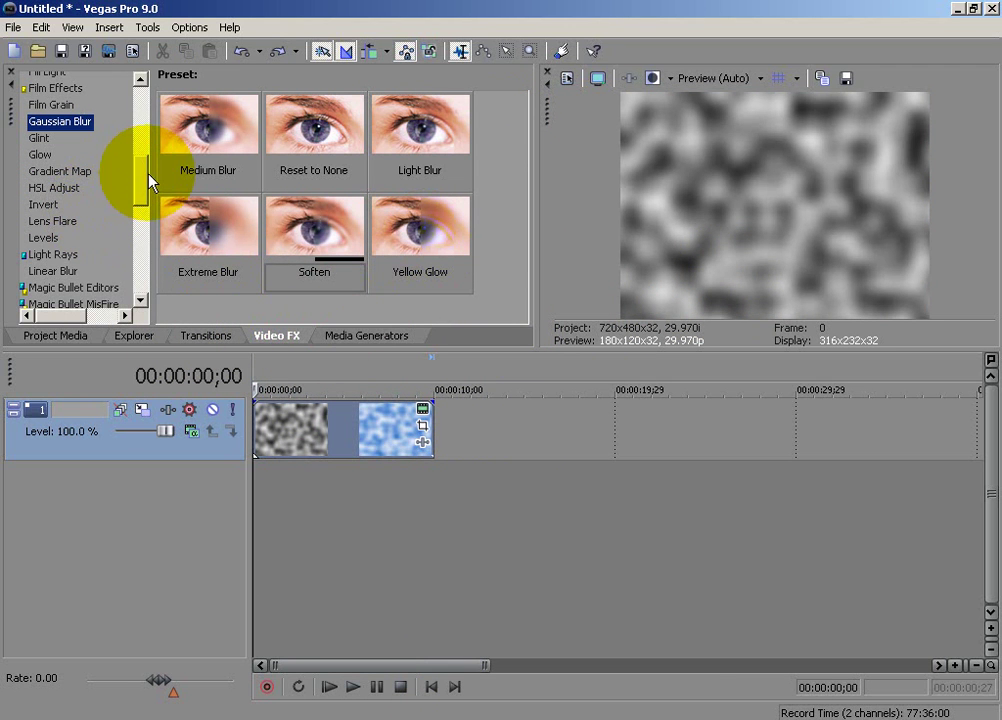
click(52, 221)
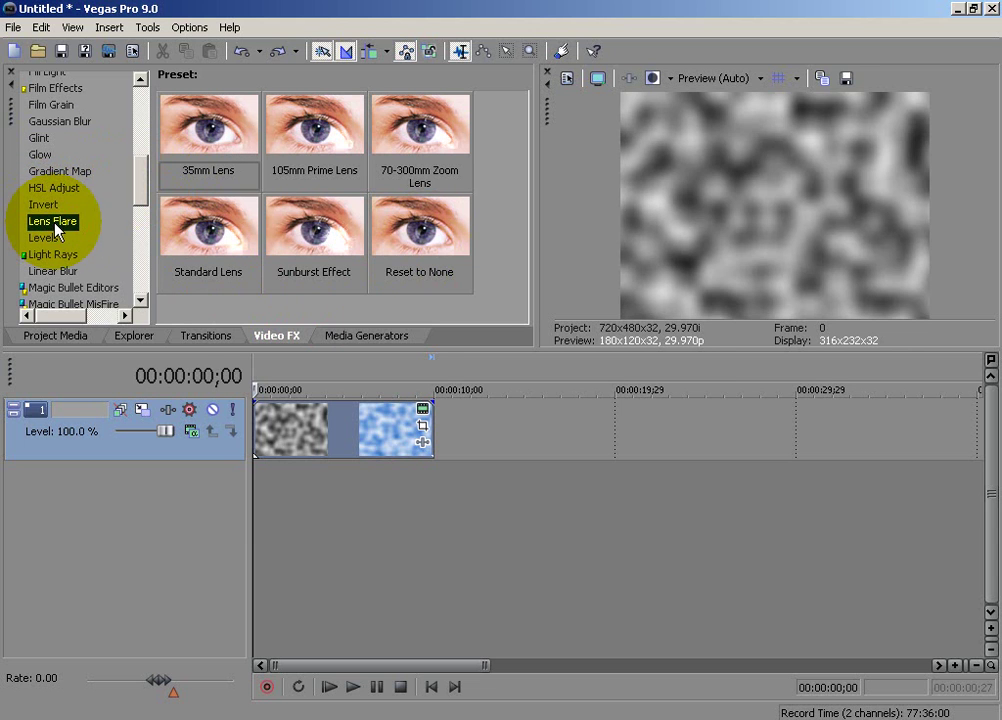
drag(336, 285, 424, 418)
Step: Raise the noise texture's amplitude at the keyframe around 00:00:06;01
click(423, 412)
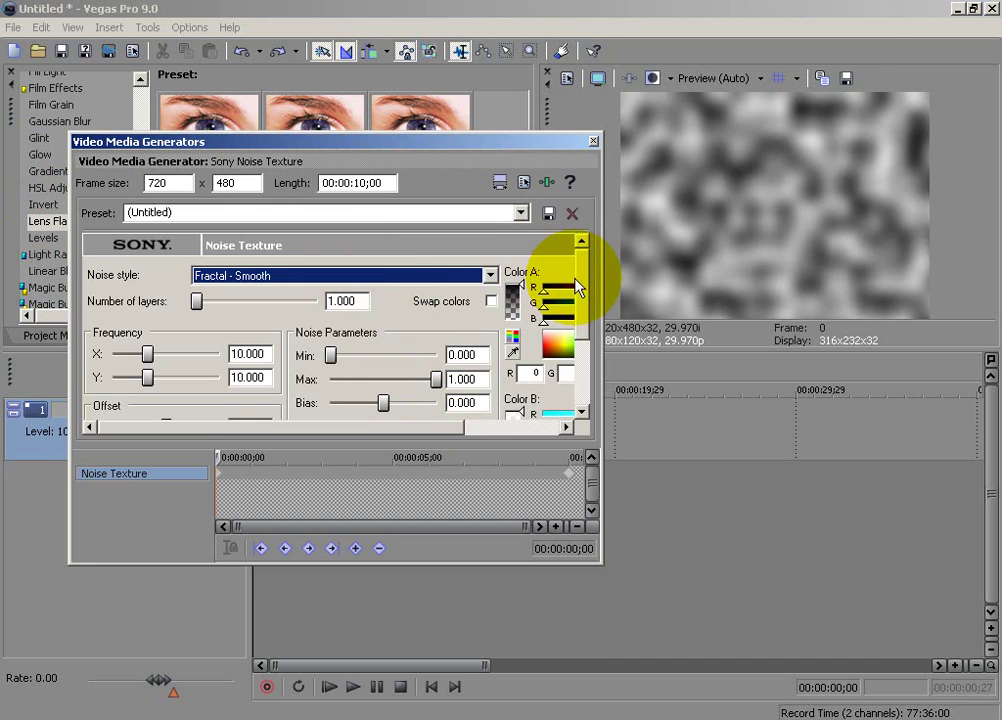
drag(578, 302, 580, 365)
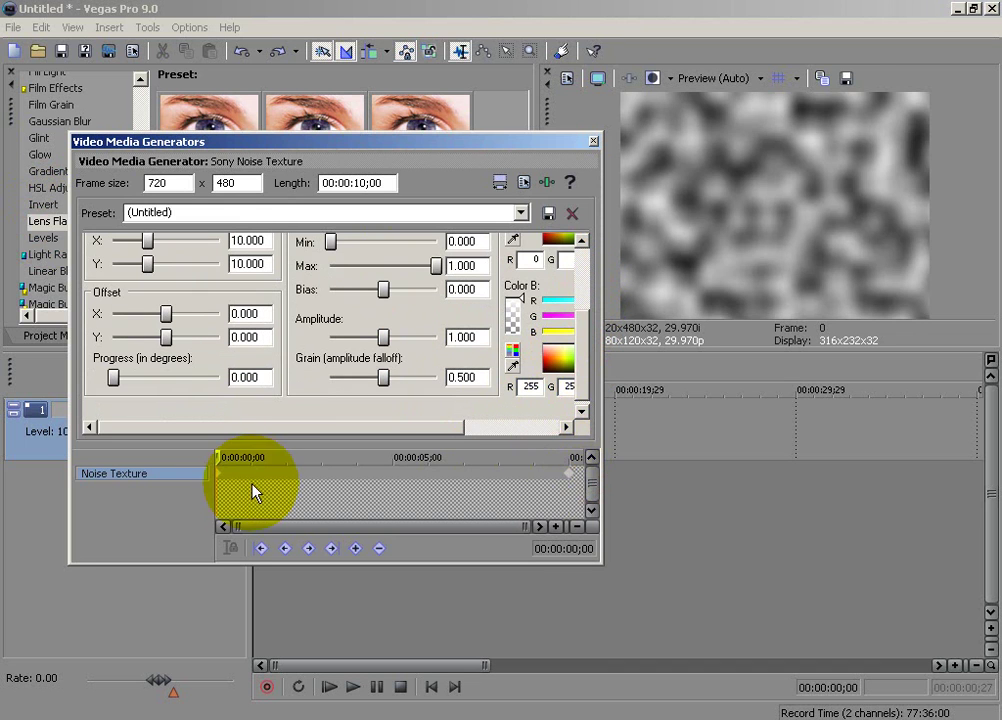
drag(222, 457, 397, 457)
drag(383, 337, 391, 340)
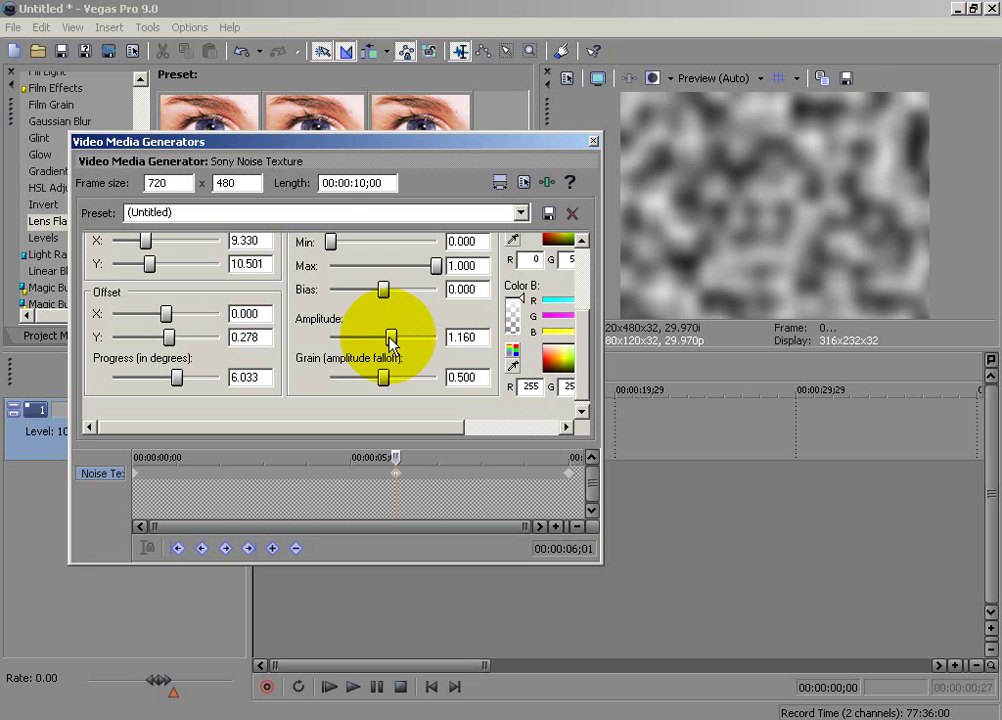
click(593, 143)
Step: Set the noise Amplitude to 1.010 at 00:00:08;16 and close the generator
click(324, 432)
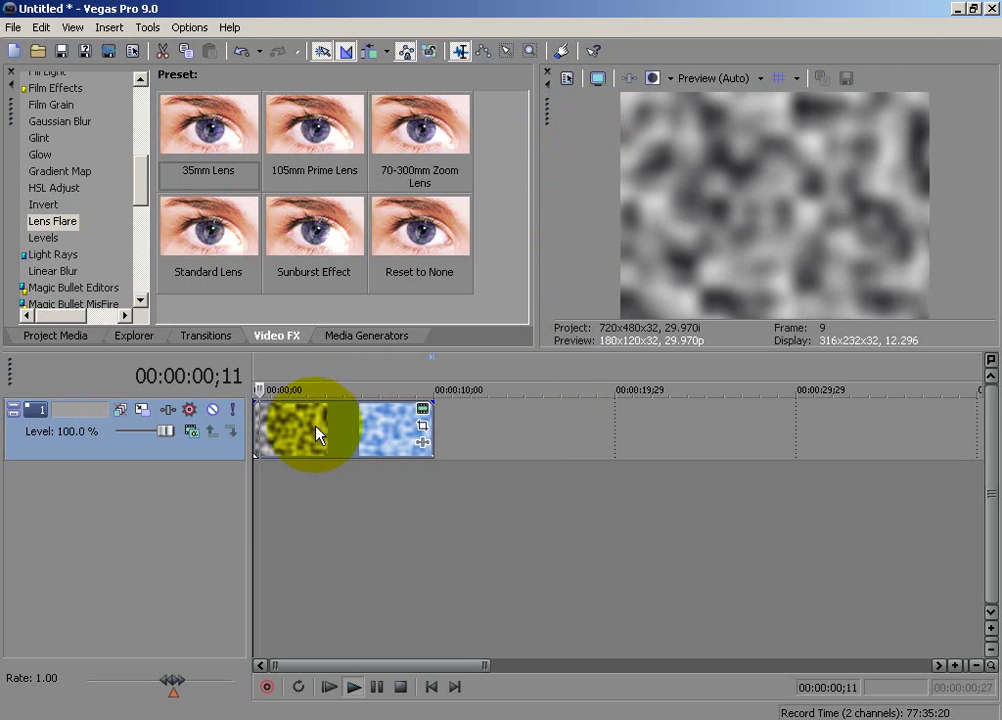
drag(318, 448, 394, 420)
click(421, 409)
click(504, 462)
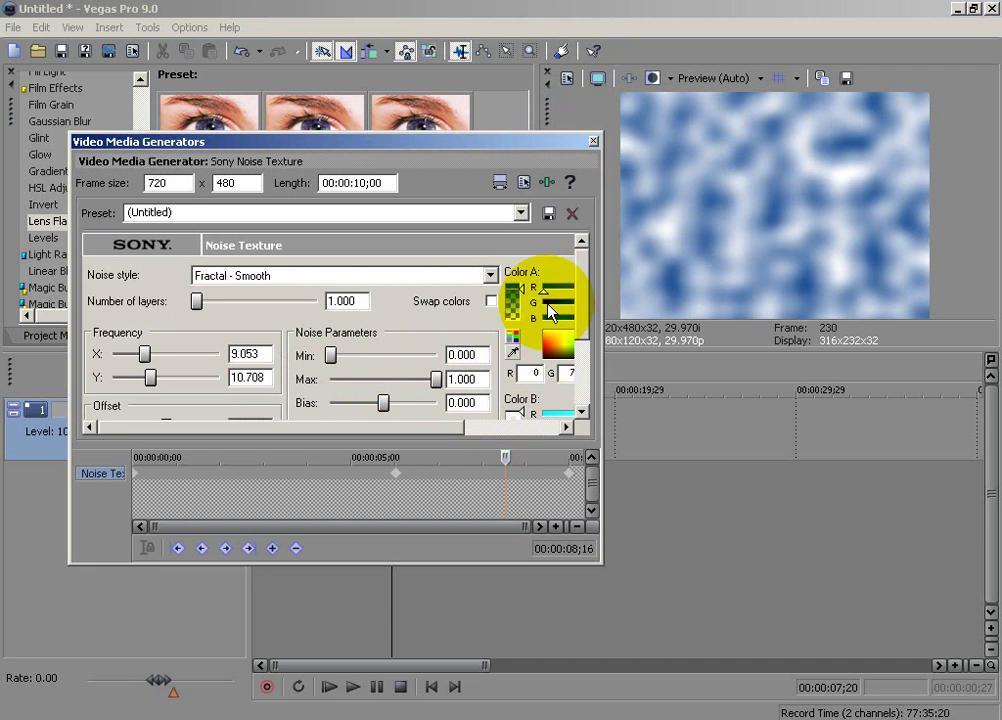
scroll(583, 335, down, 3)
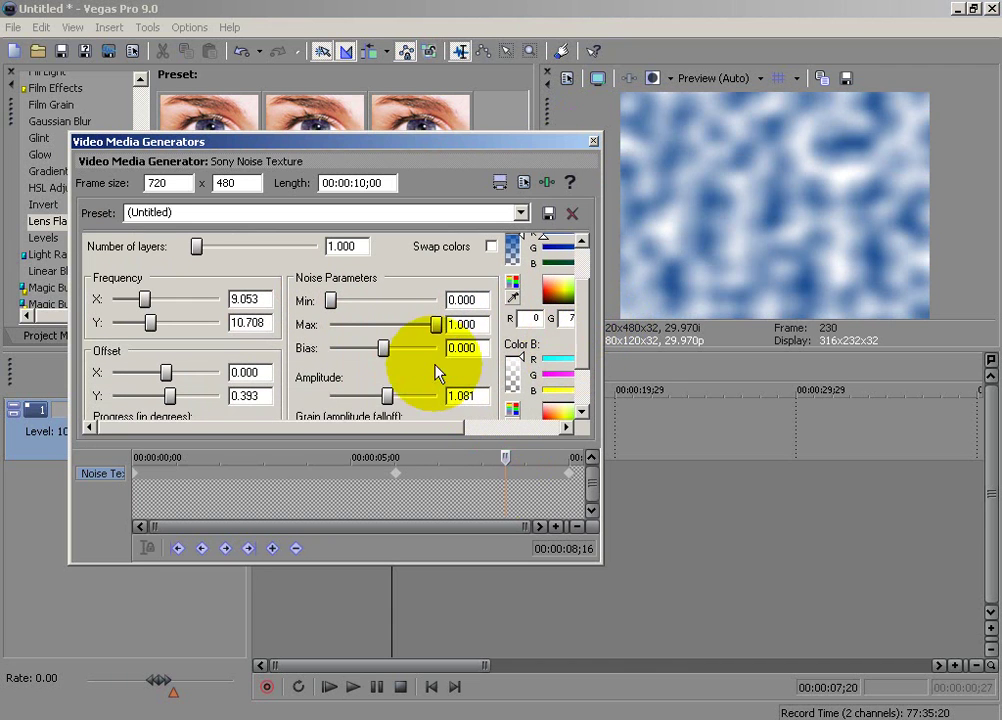
click(406, 396)
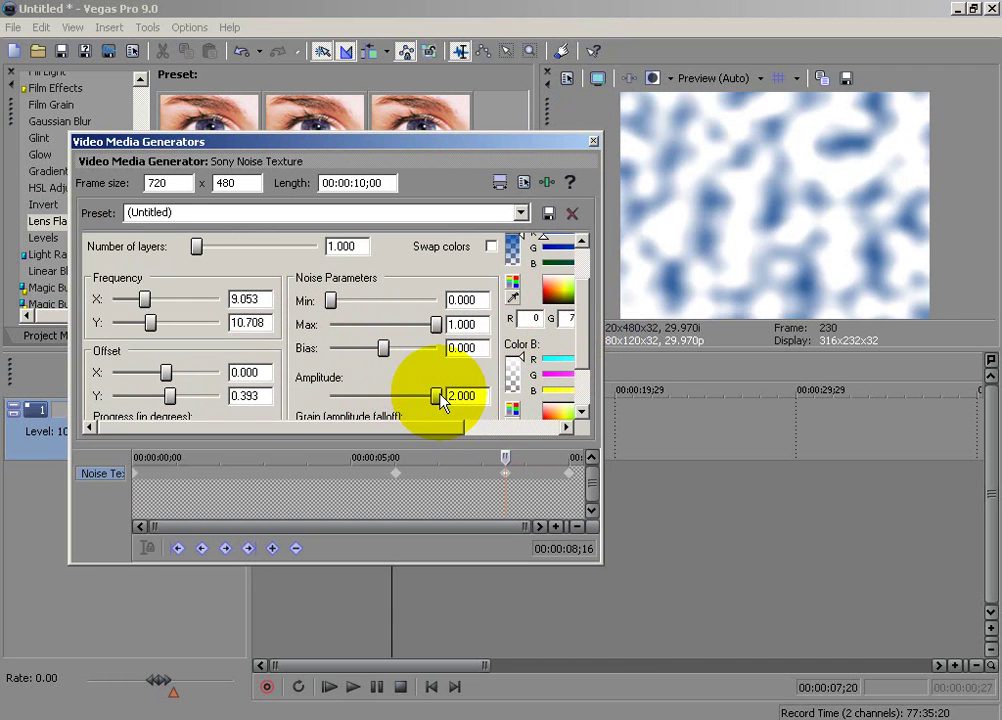
double_click(437, 395)
drag(330, 395, 387, 388)
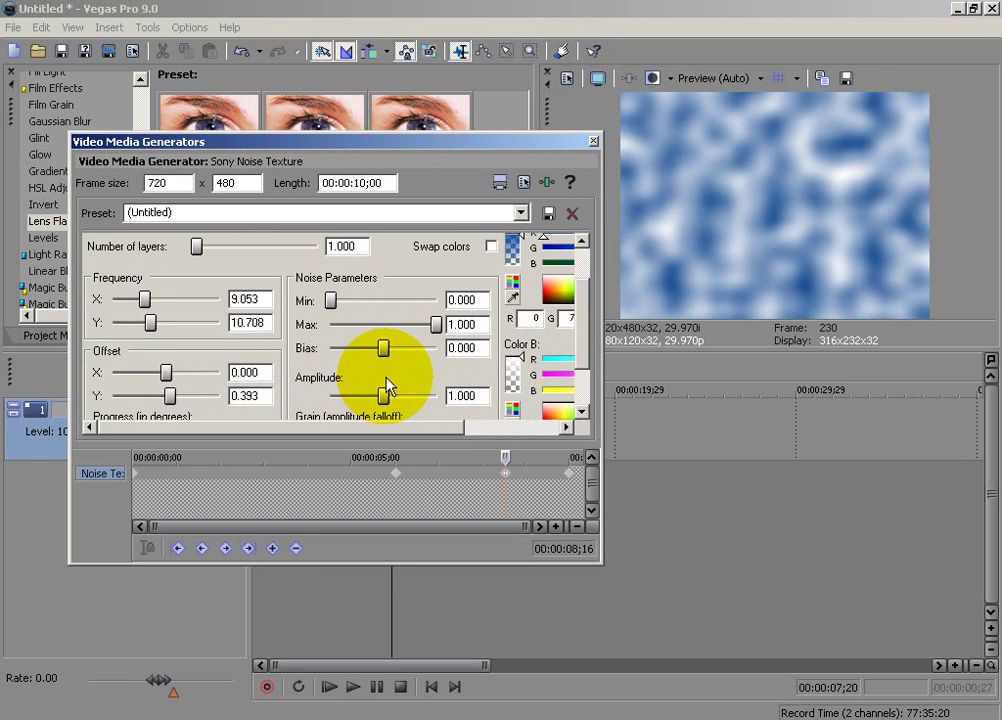
click(593, 141)
click(556, 490)
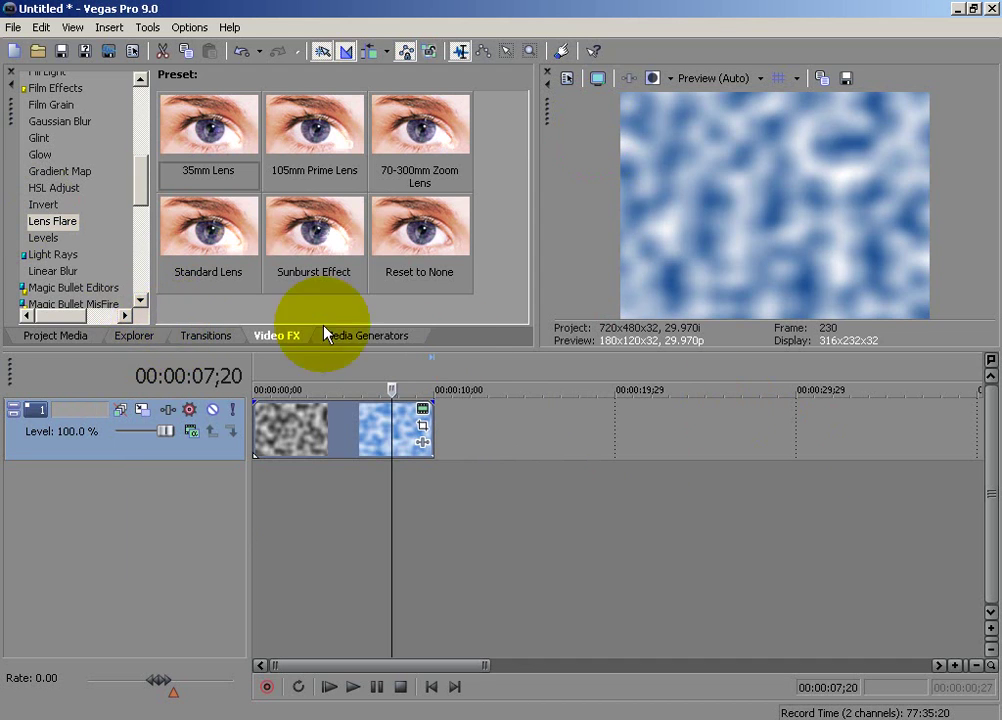
Step: Add a new top video track with the Cool Blue Glow Video Factory Text title 'Zetalonix'
right_click(392, 553)
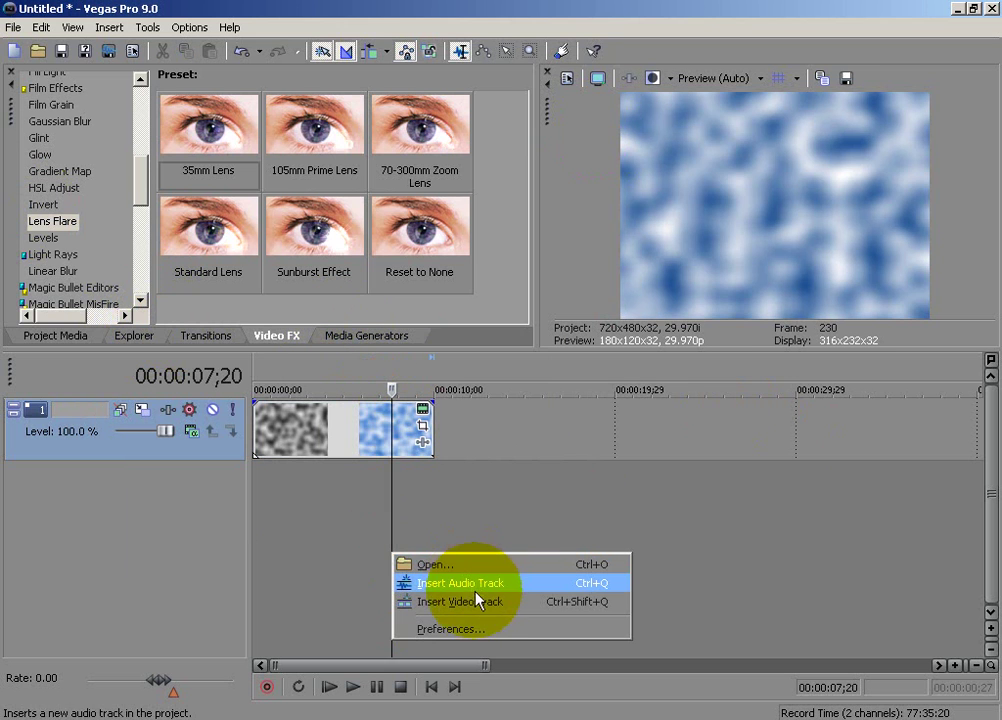
click(481, 603)
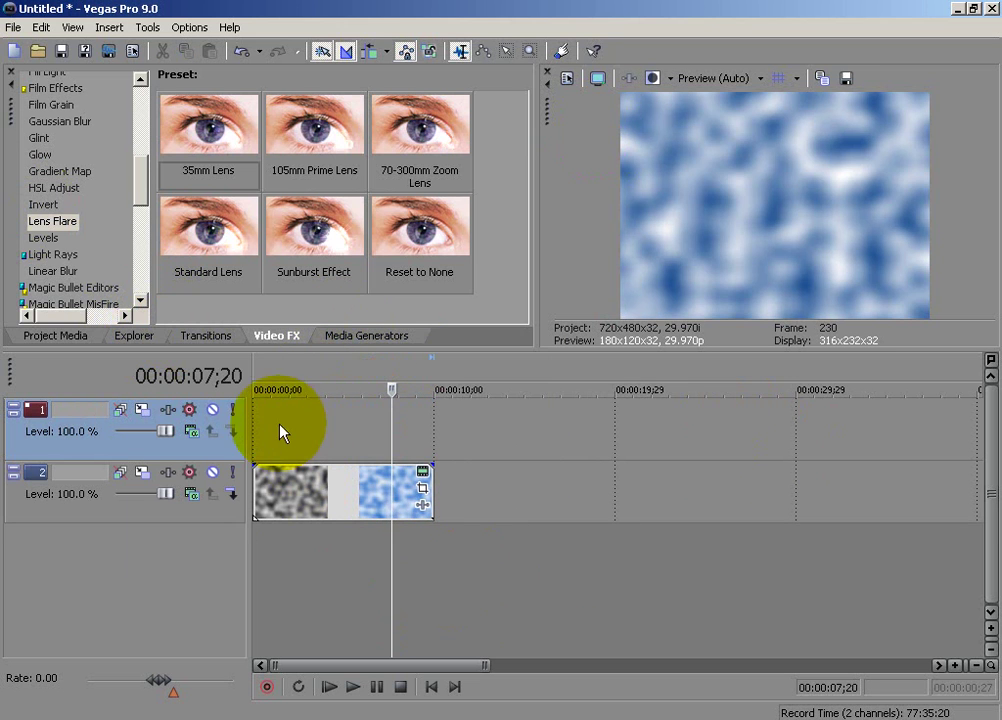
click(332, 335)
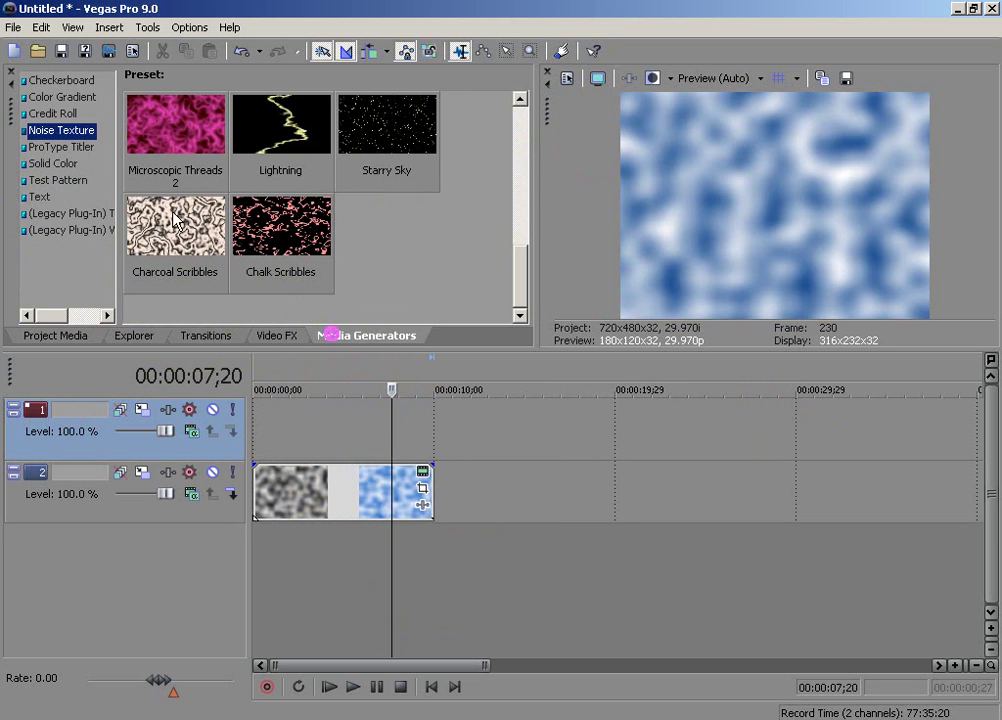
click(70, 230)
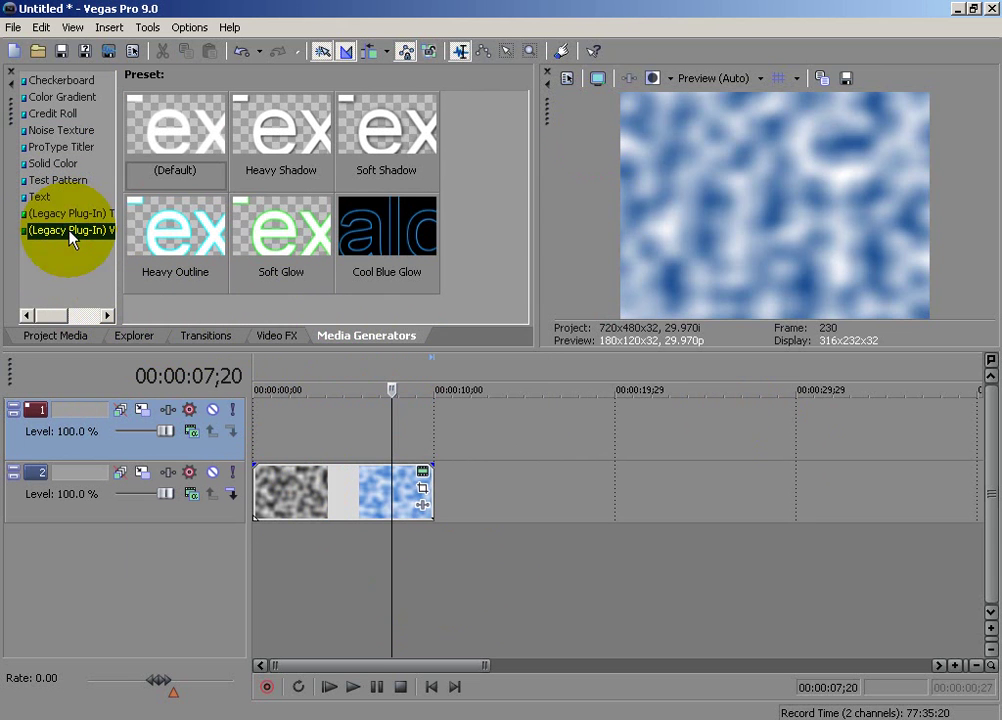
drag(360, 224, 244, 432)
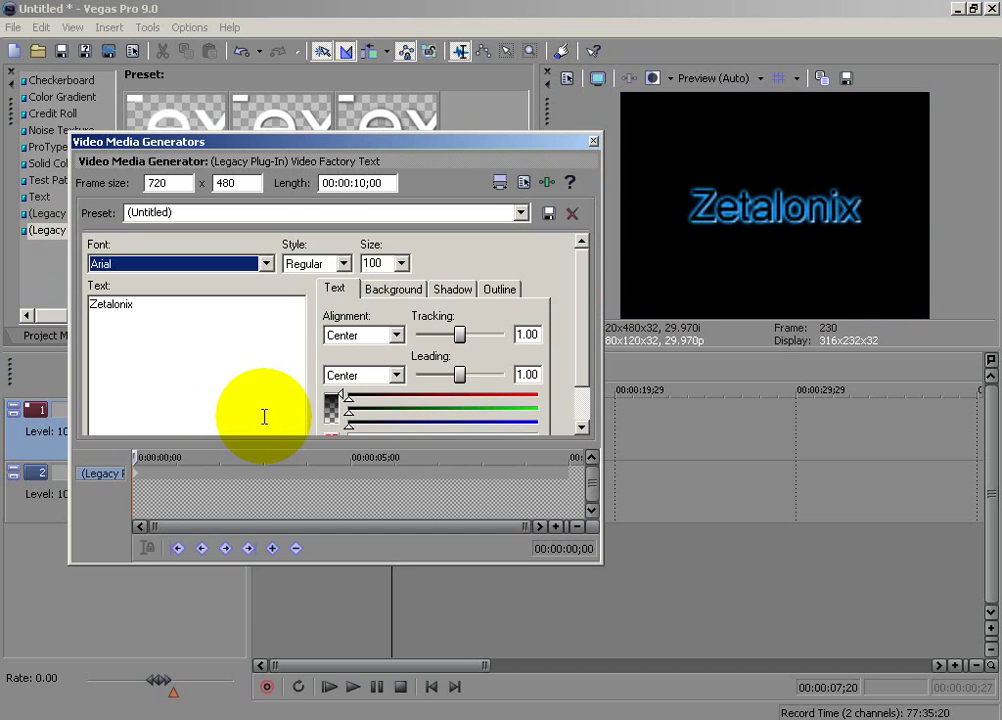
Step: Make the title's background transparent and select the Zetalonix text and its tracking value
click(414, 290)
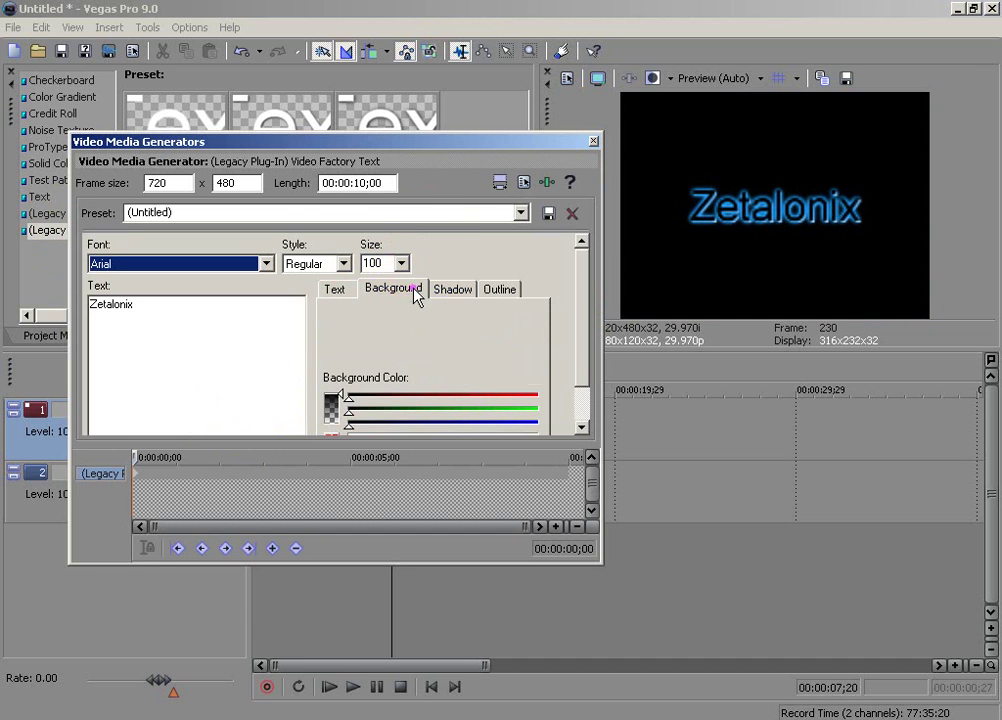
drag(348, 424, 343, 424)
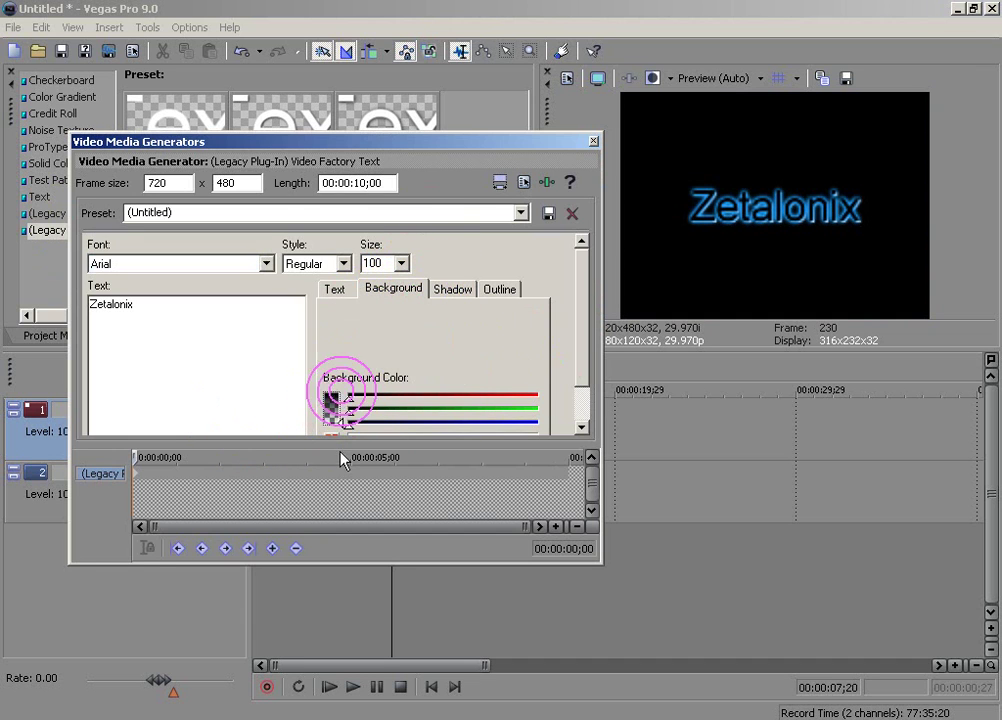
click(340, 288)
double_click(174, 315)
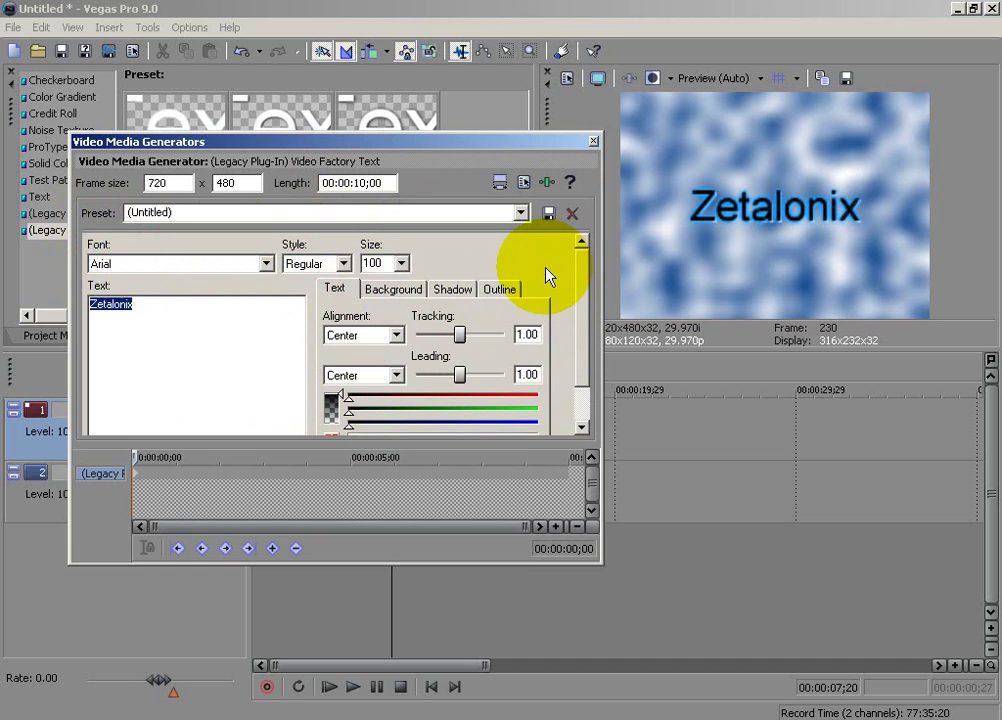
click(538, 334)
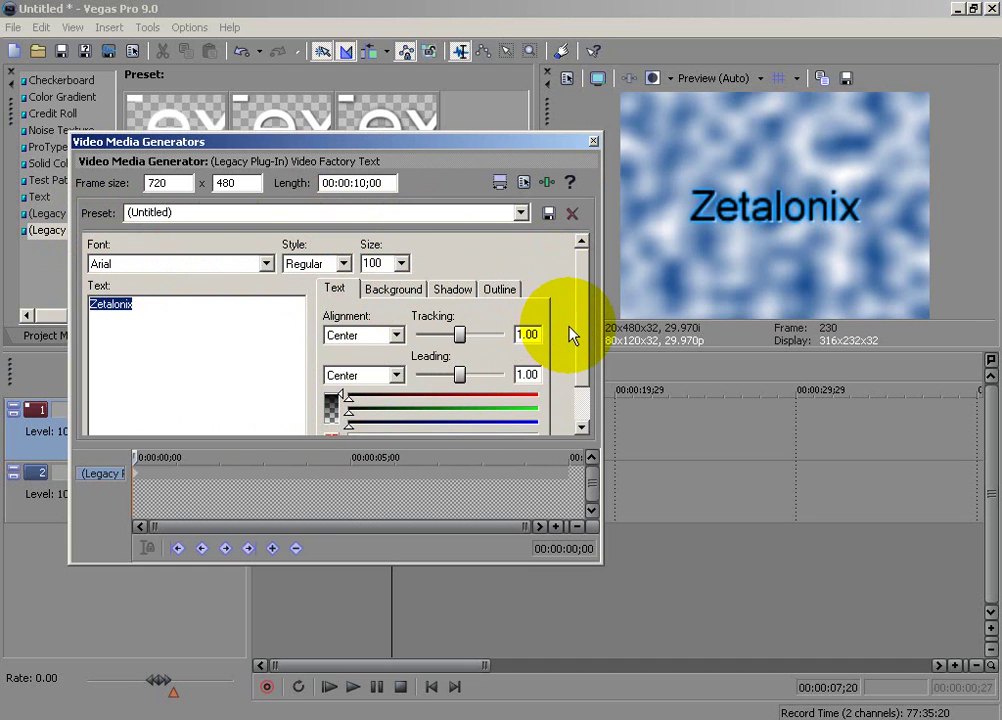
scroll(577, 338, down, 2)
scroll(566, 331, up, 2)
Step: Readjust the background colour sliders and bring up the title's Shadow settings
click(400, 290)
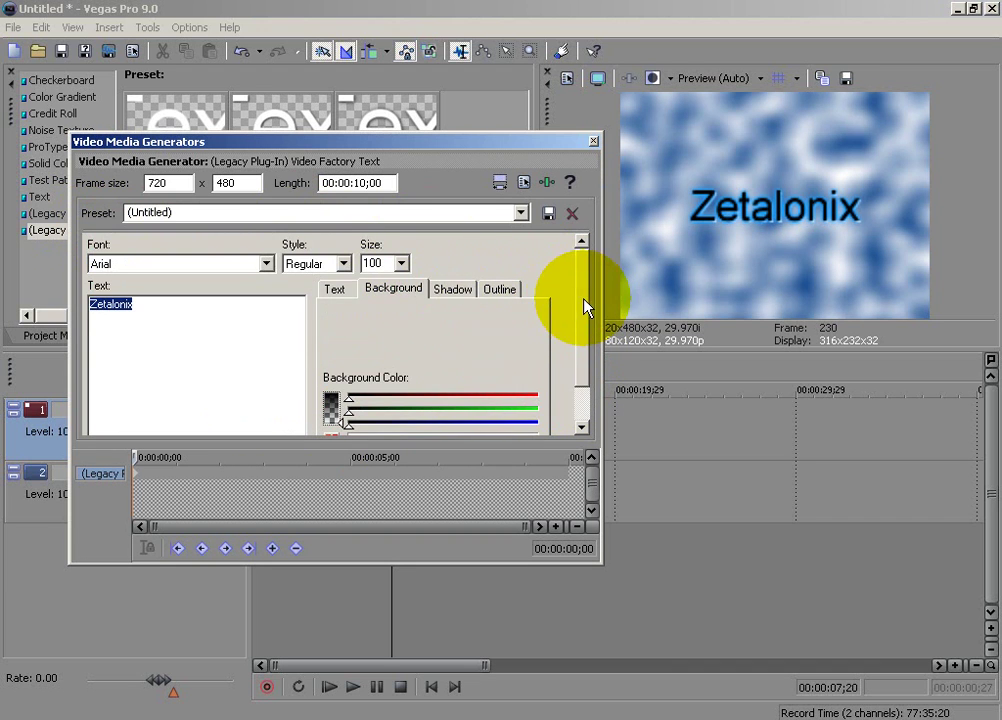
scroll(577, 331, down, 2)
scroll(575, 329, up, 2)
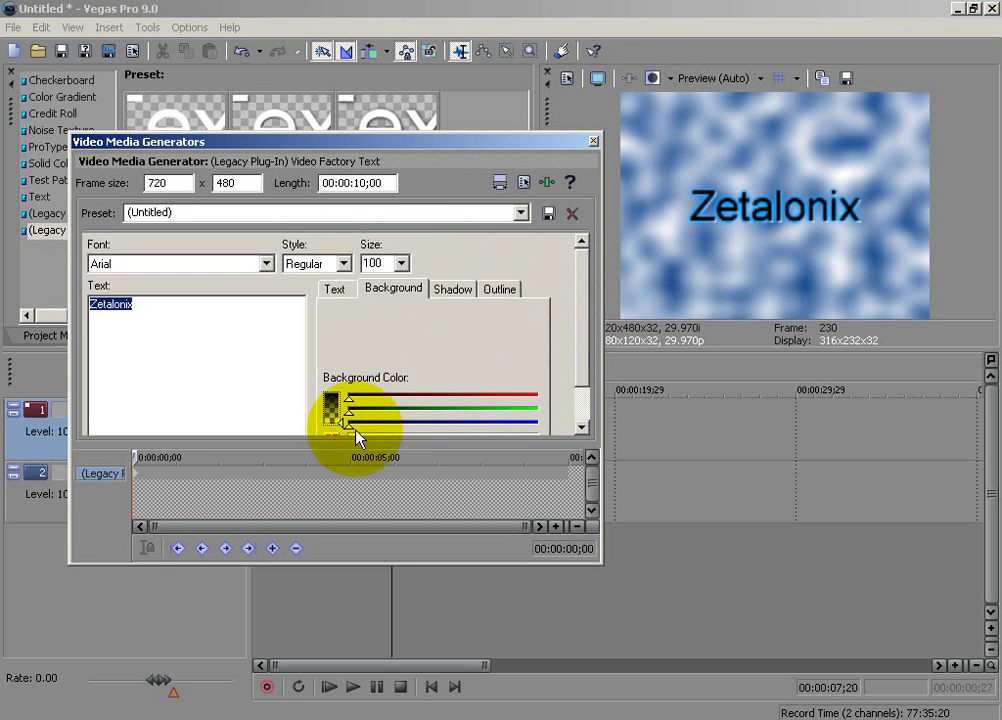
mouse_move(346, 429)
mouse_down()
mouse_move(340, 385)
mouse_move(335, 447)
mouse_up()
click(452, 289)
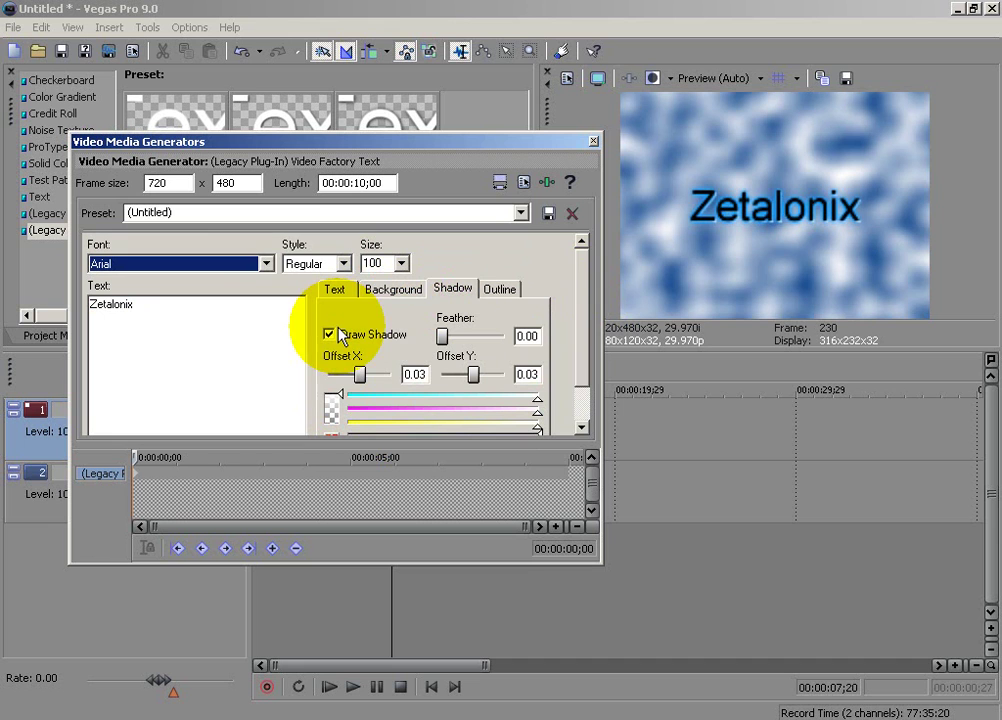
scroll(582, 345, down, 1)
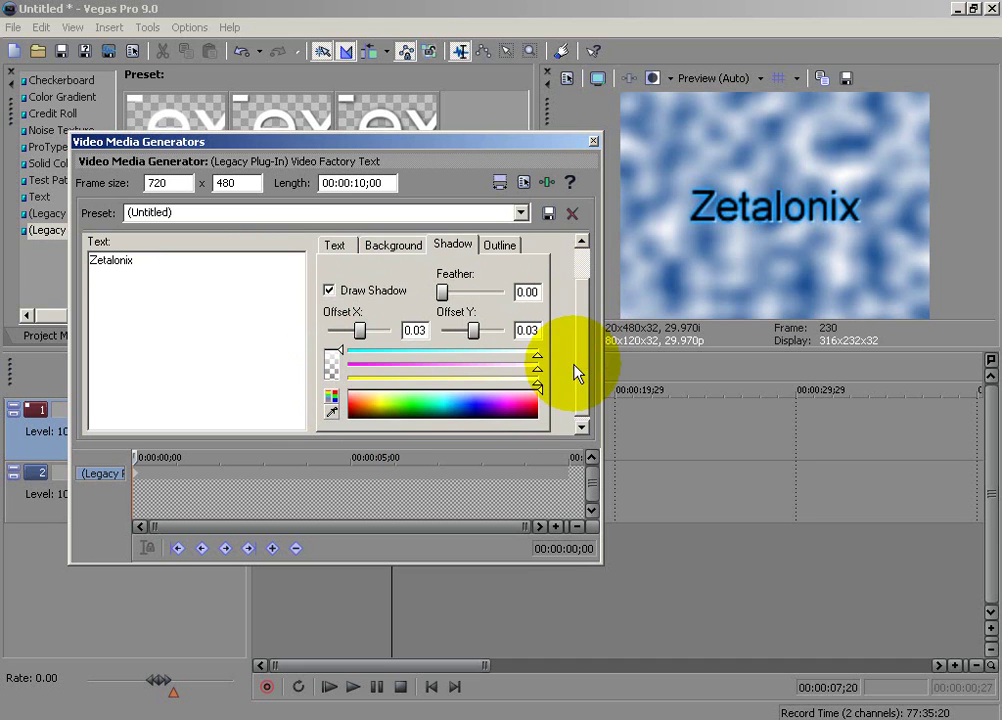
click(360, 330)
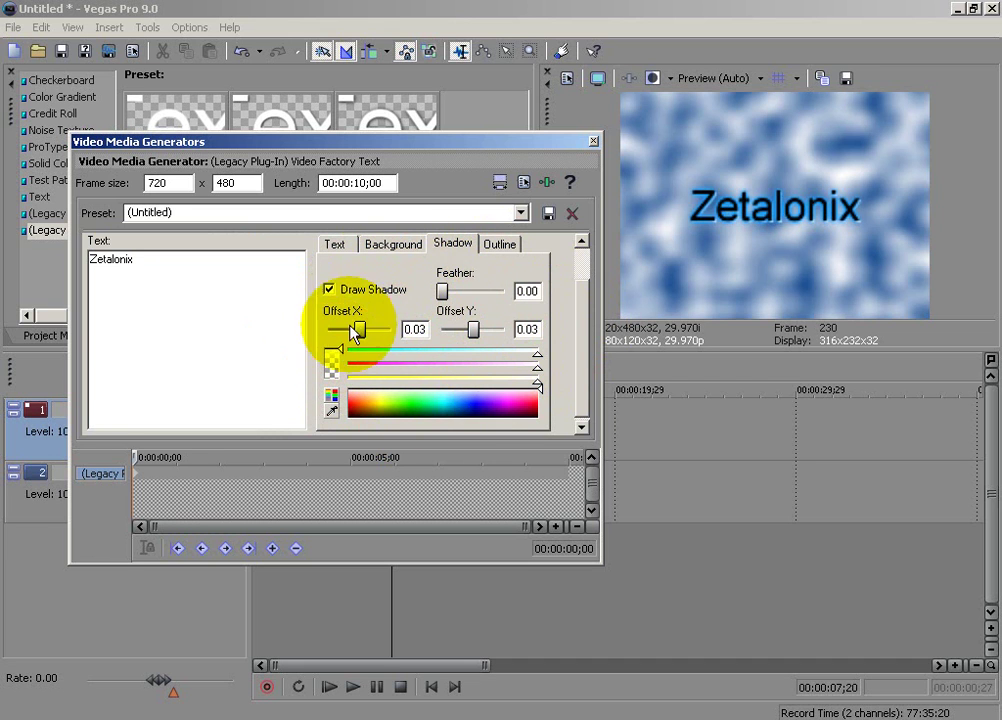
Step: Compare the Outline and Shadow gradient colour stops, selecting the middle outline stop
click(494, 245)
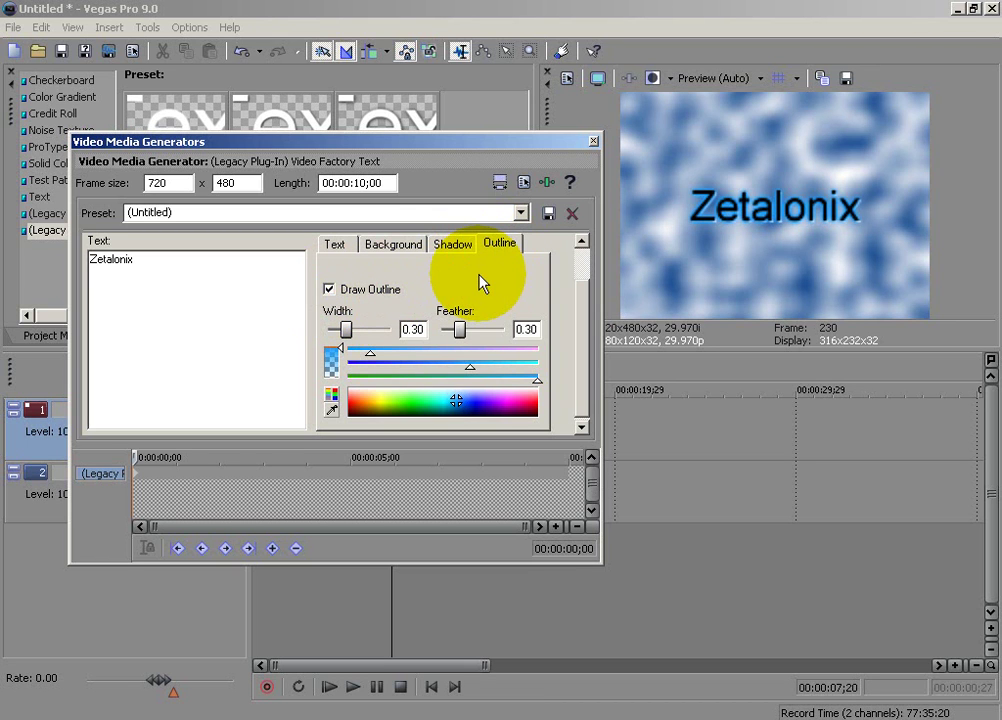
click(341, 347)
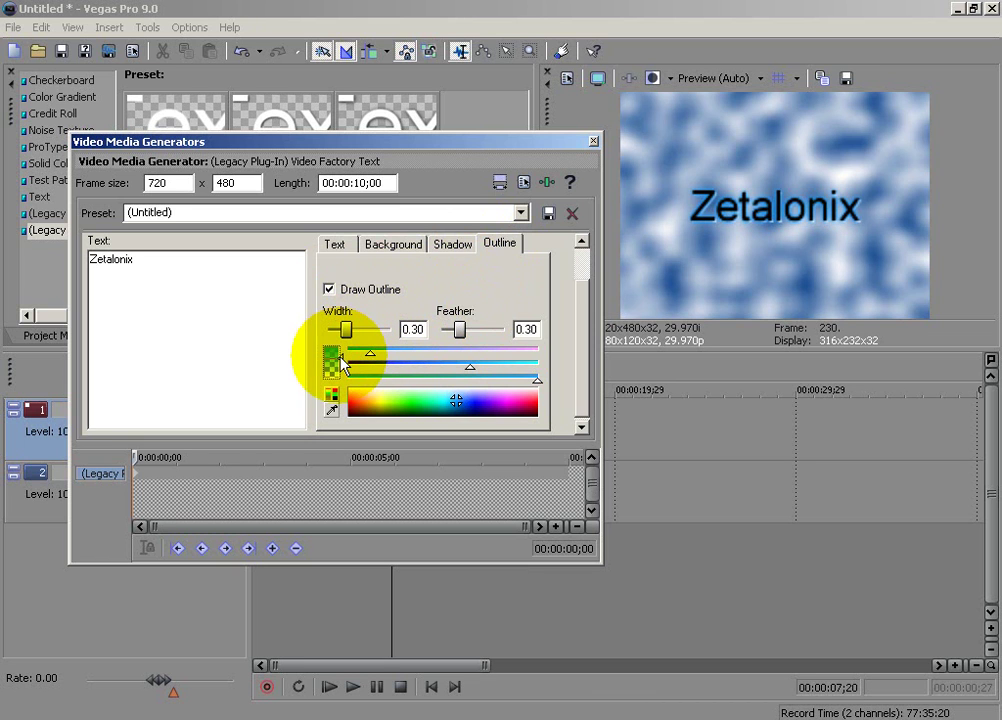
click(453, 244)
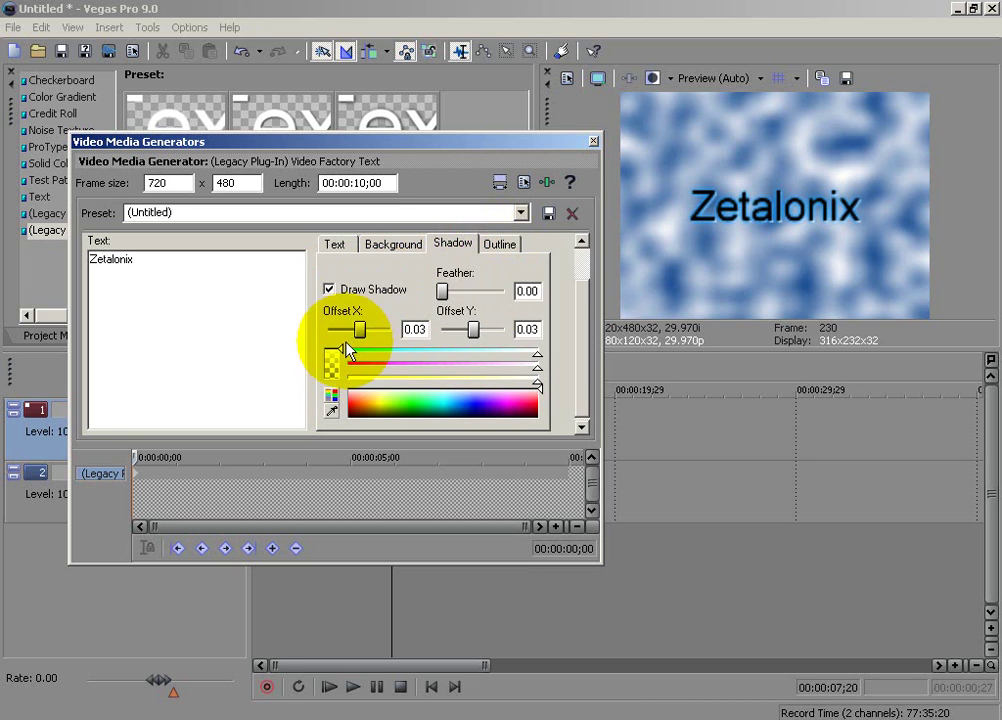
click(340, 347)
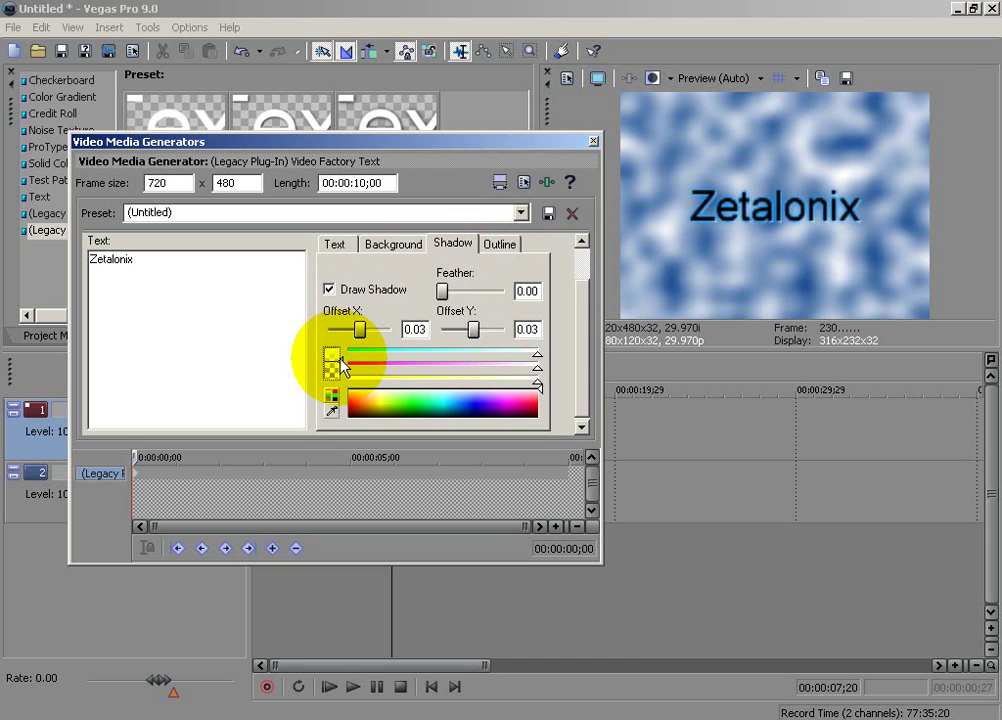
click(500, 244)
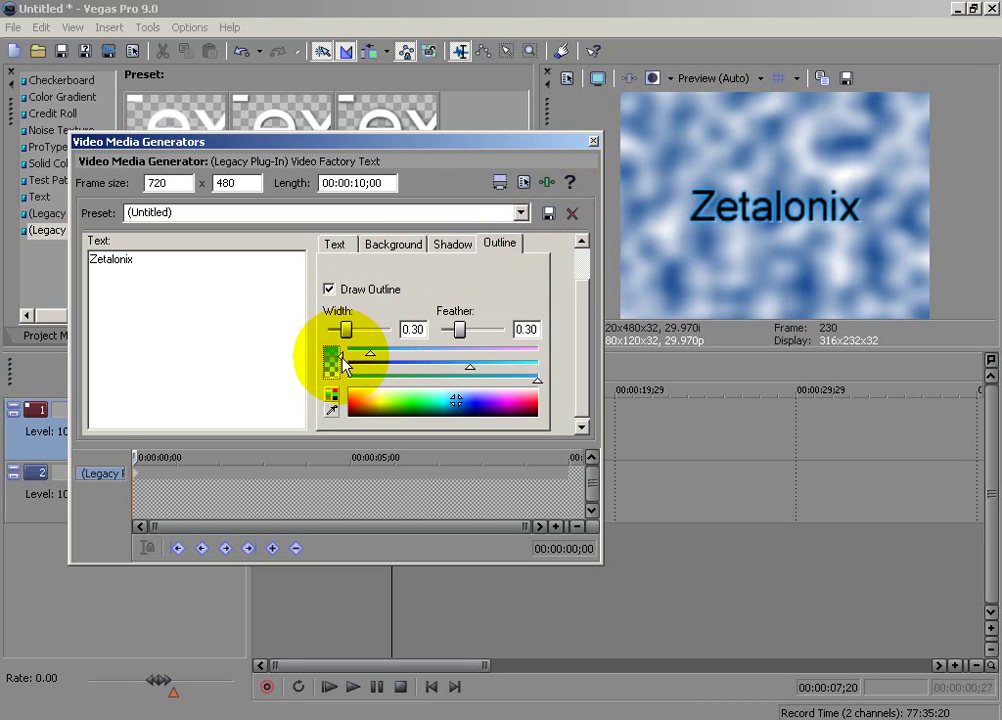
click(340, 358)
click(341, 377)
click(344, 364)
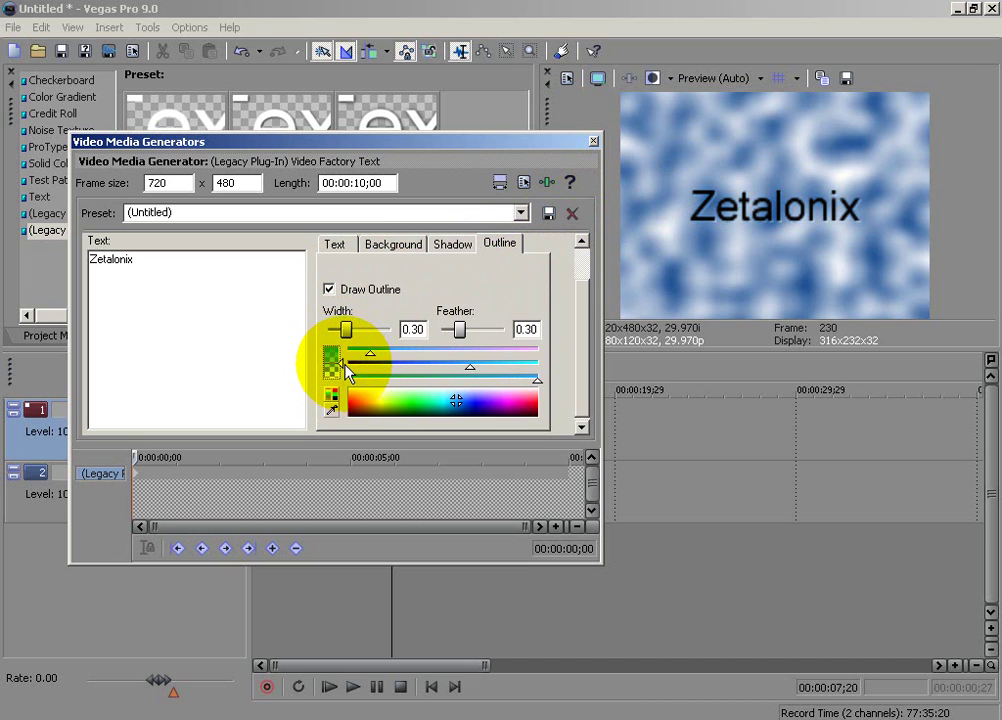
Step: Raise the outline feather to 0.40 and try dark blue and purple outline colours
click(460, 330)
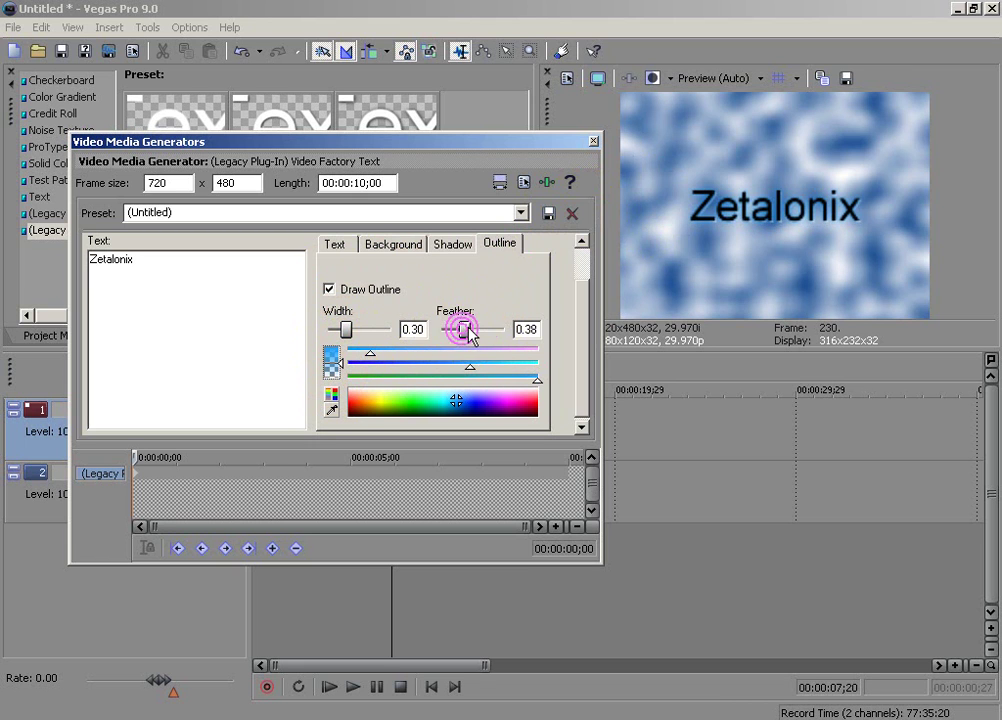
drag(468, 329, 470, 331)
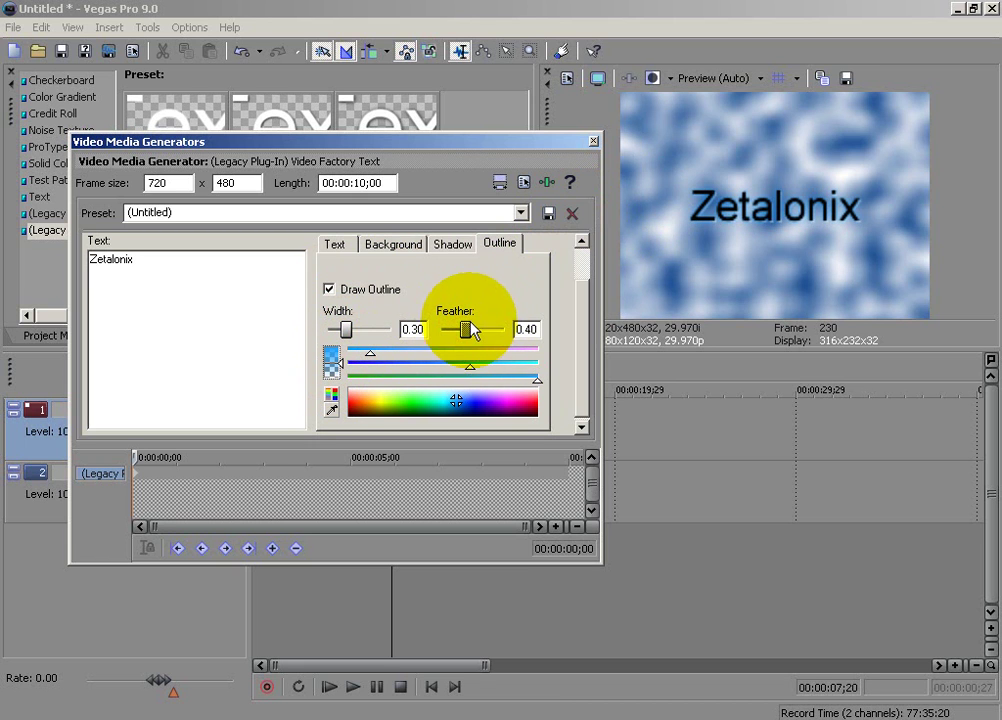
click(476, 409)
drag(476, 409, 463, 408)
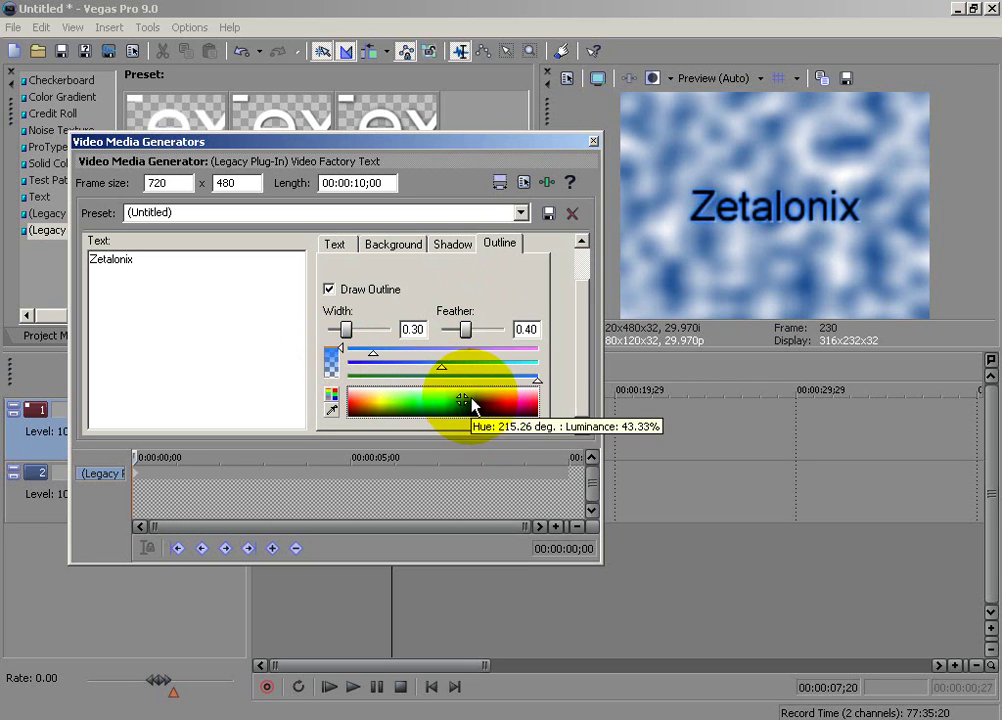
click(482, 400)
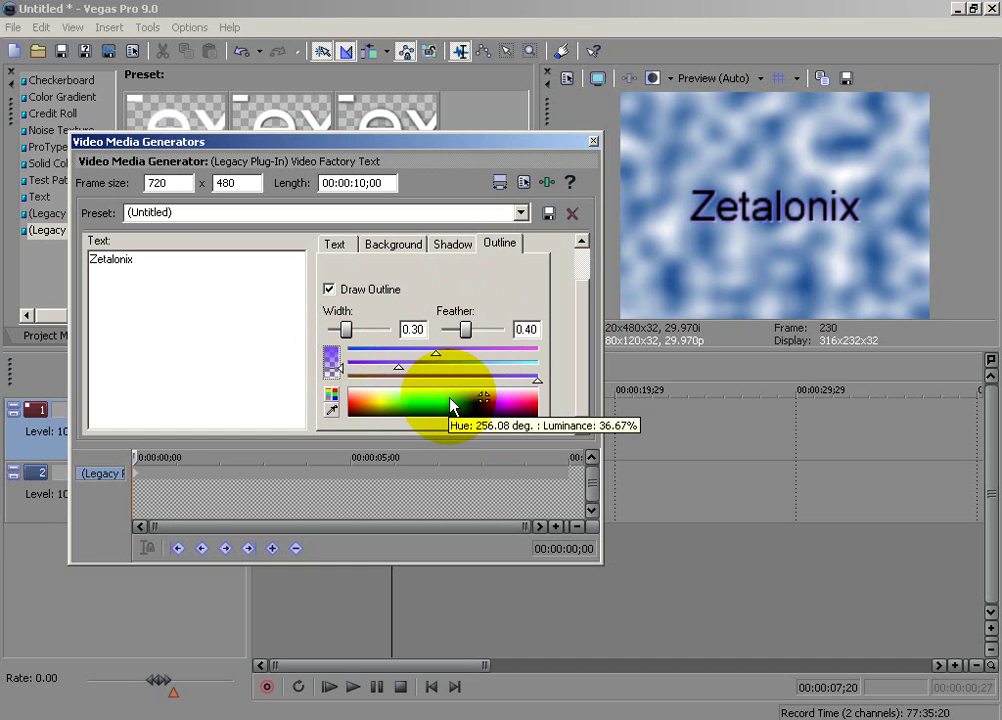
click(454, 402)
click(347, 352)
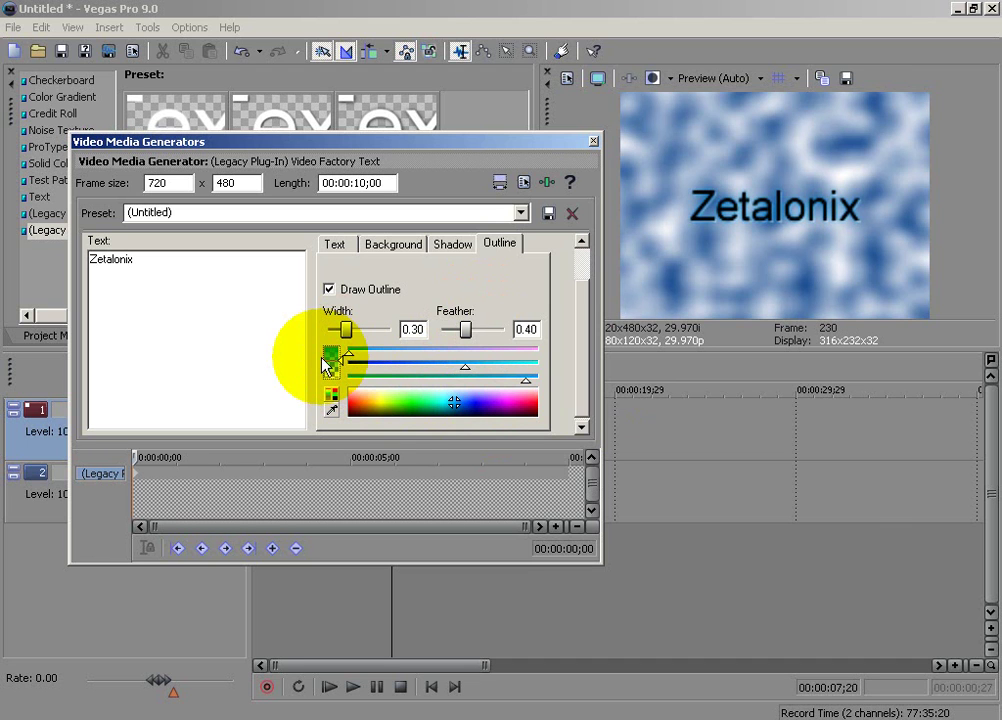
Step: Widen the outline to 1.00, make it green with feather 0.25, and close the generator
click(451, 244)
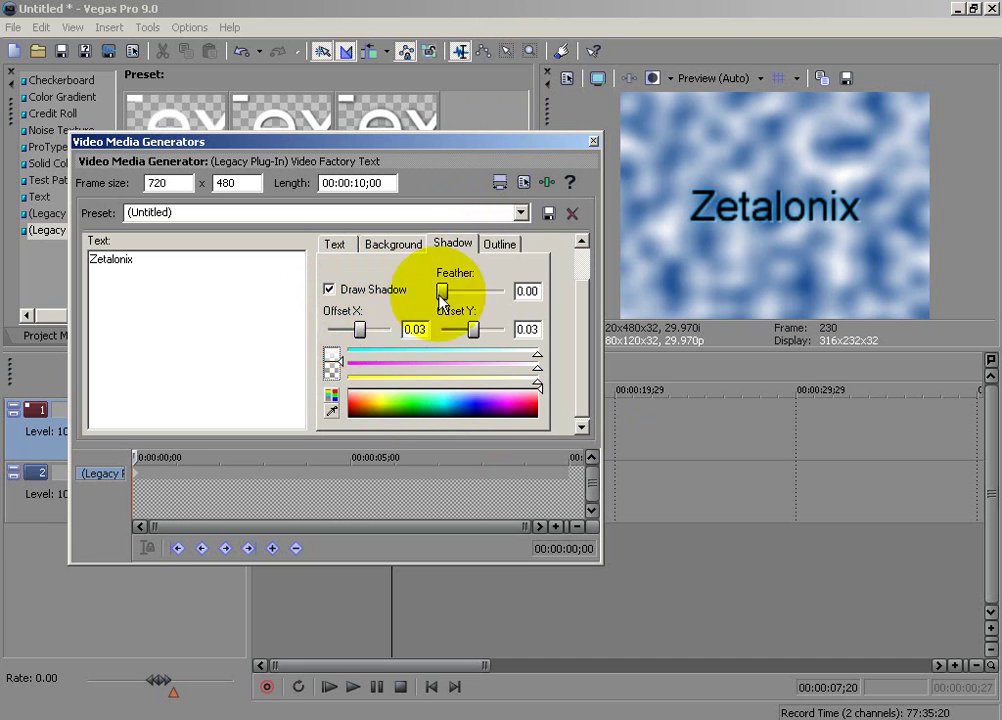
click(497, 244)
drag(346, 329, 398, 330)
click(465, 330)
click(470, 333)
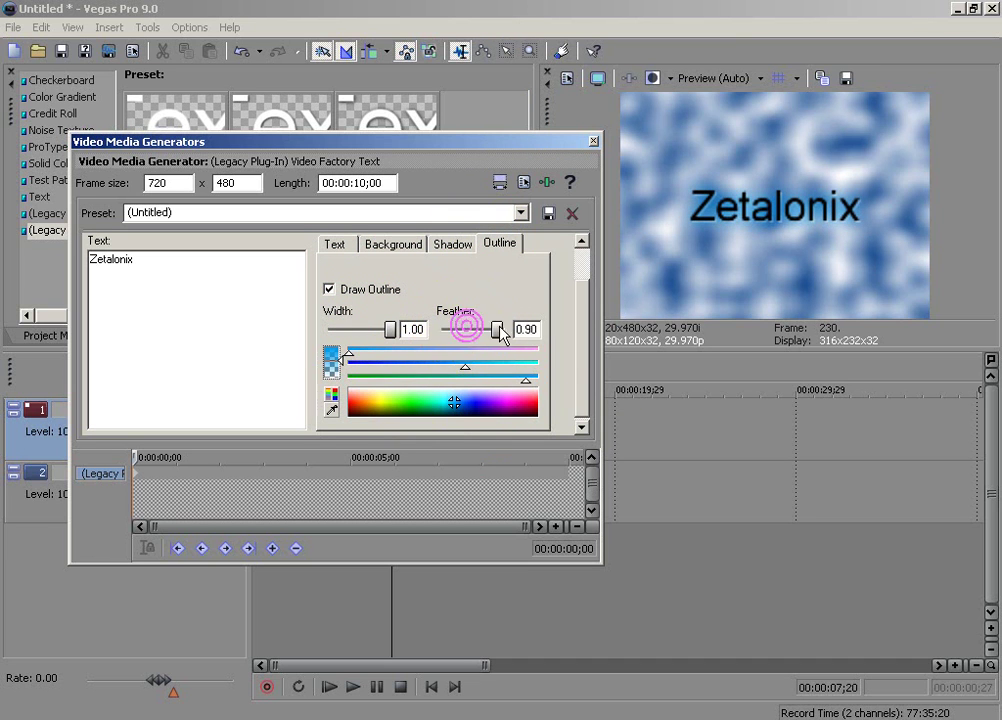
click(447, 336)
drag(447, 331, 383, 330)
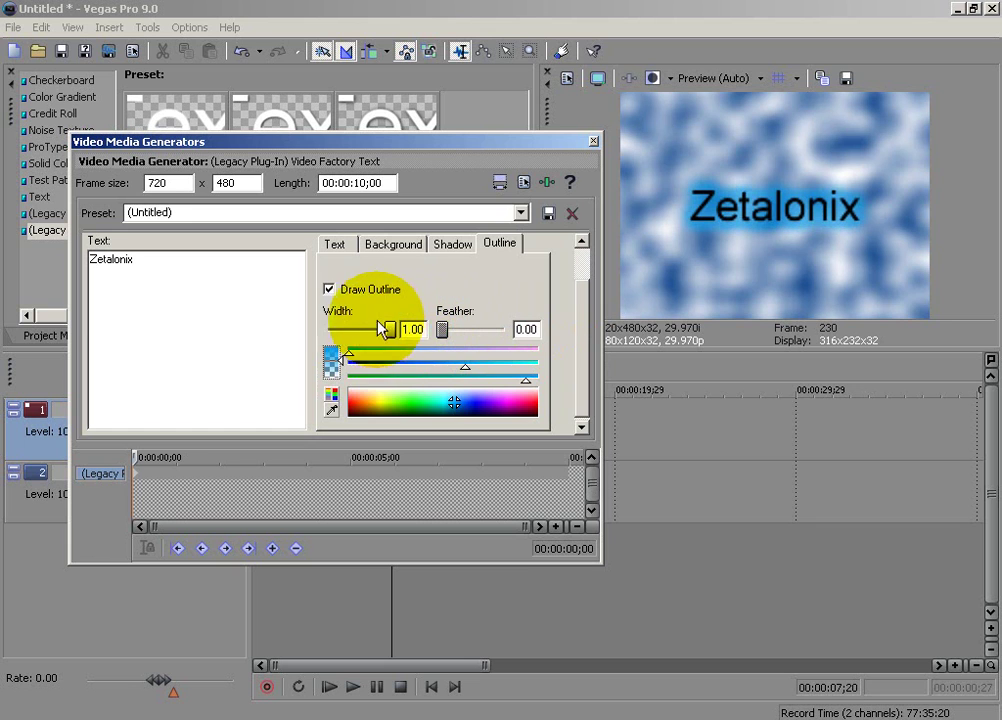
click(341, 373)
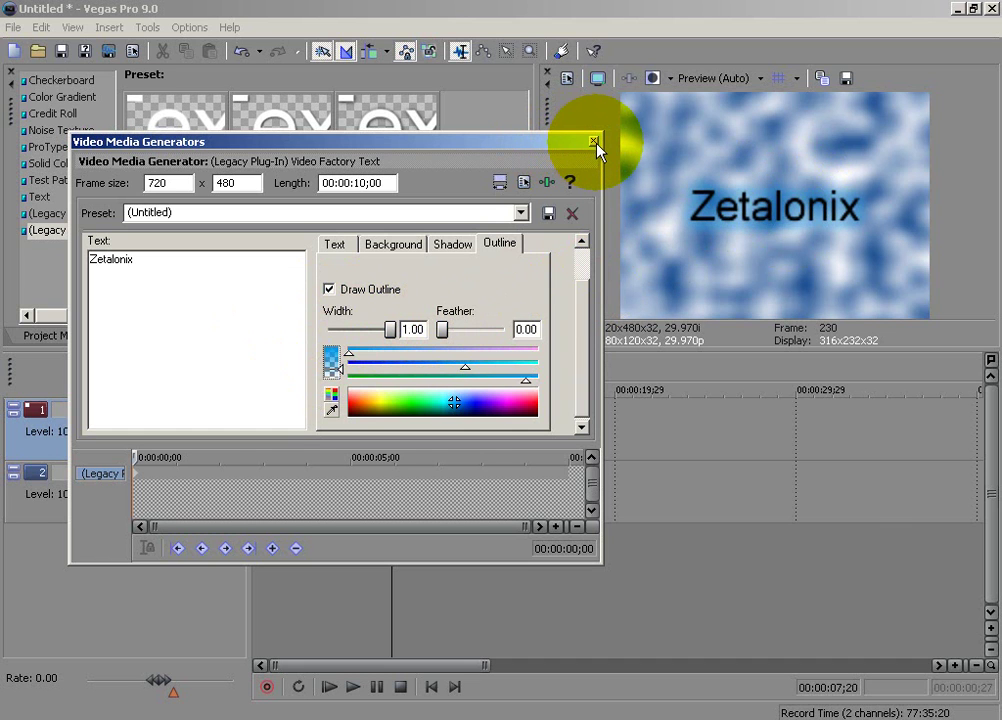
drag(443, 330, 458, 330)
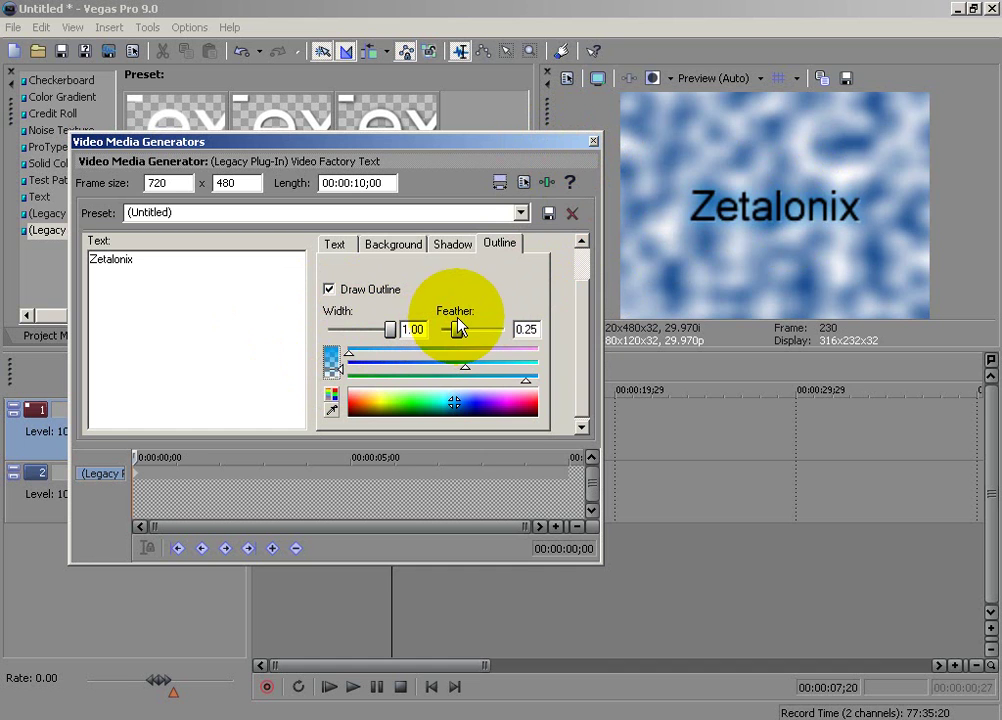
click(593, 141)
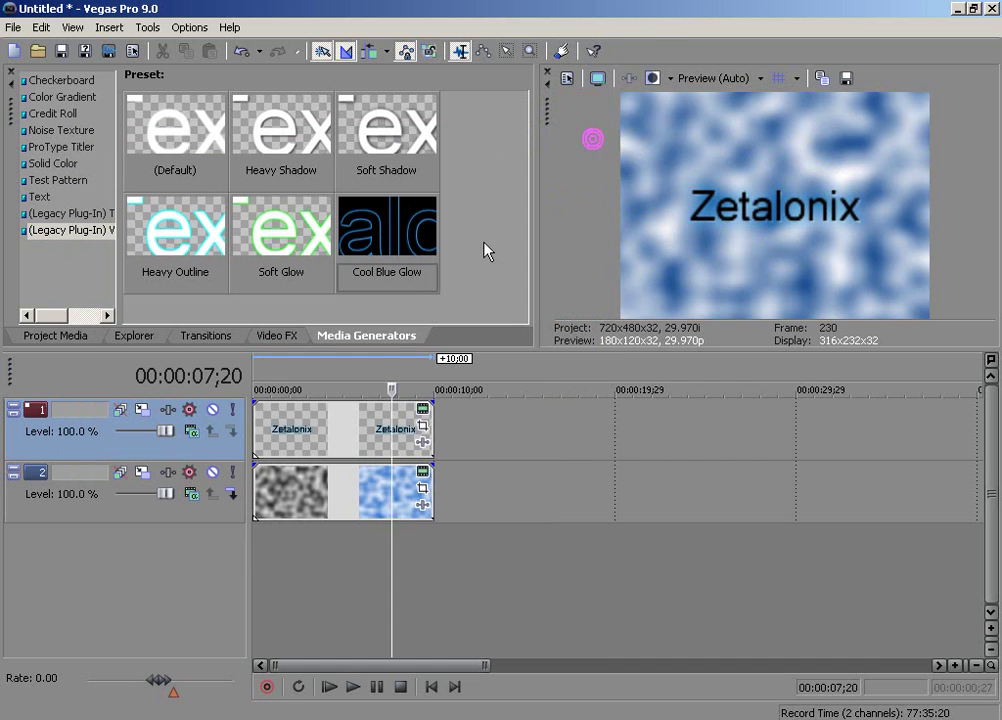
Step: Set the Zetalonix track to 3D Source Alpha compositing and mute it
click(193, 433)
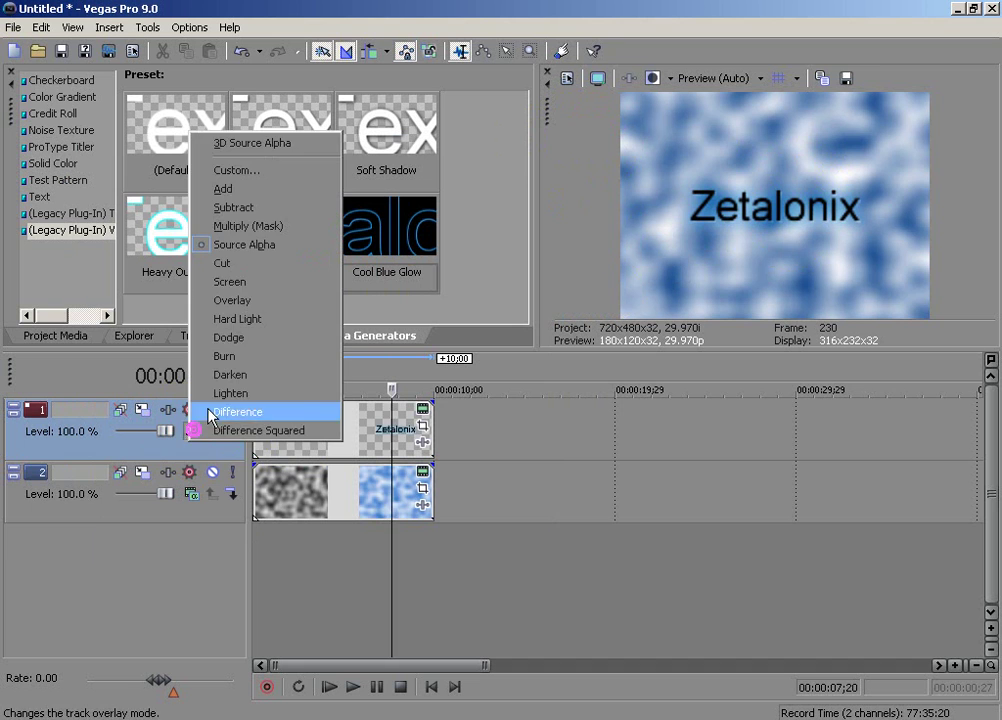
click(271, 143)
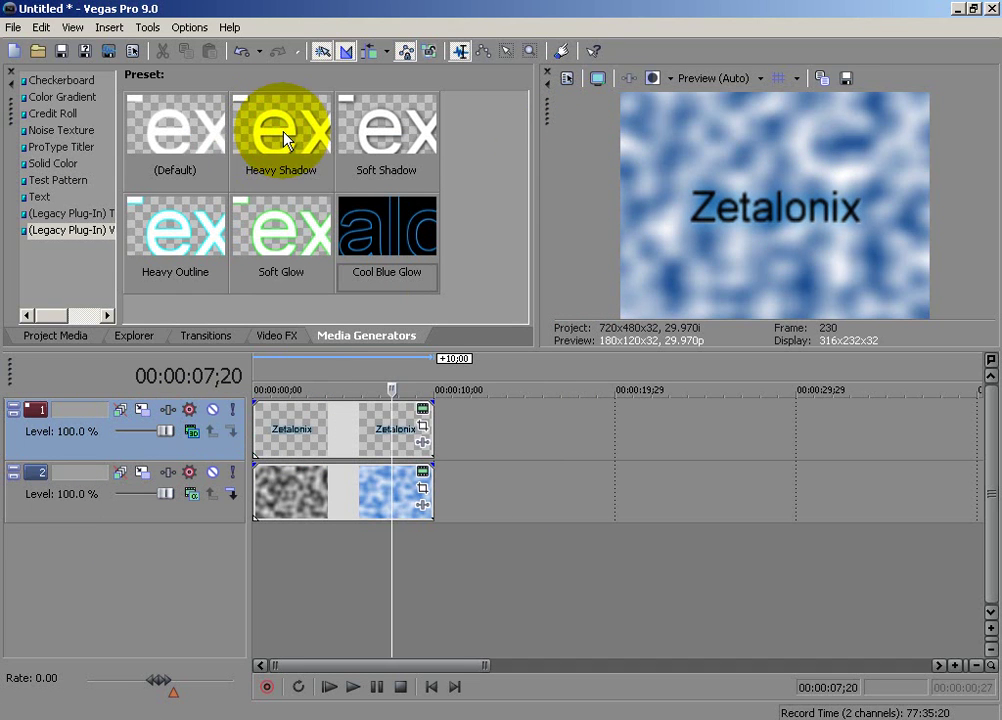
click(214, 410)
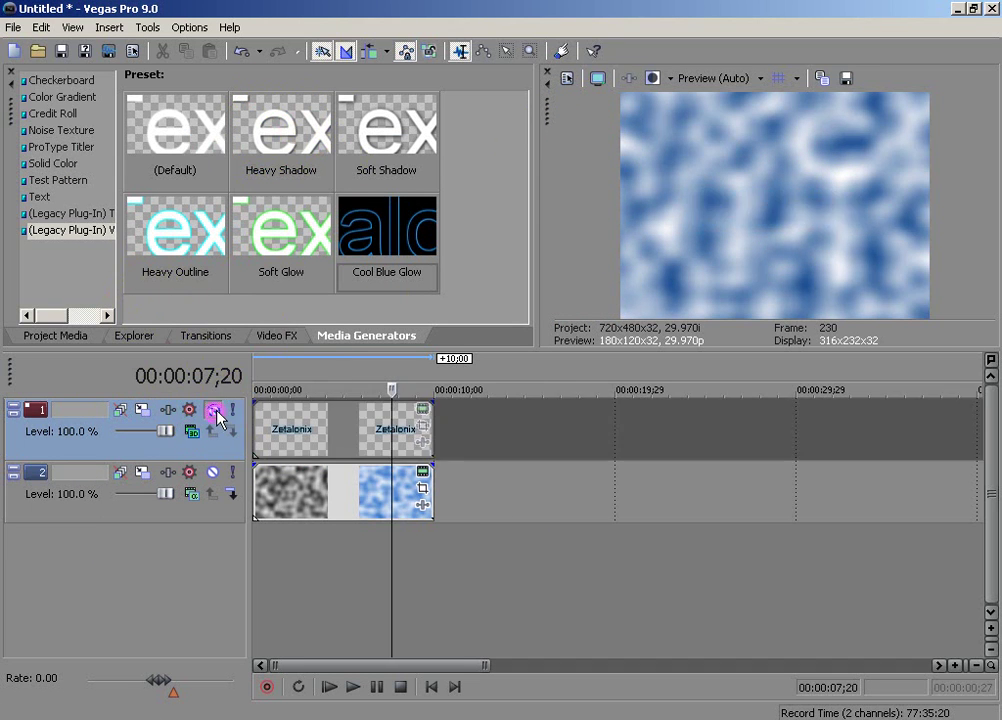
Step: Insert an empty video track and move it directly below the Zetalonix track
right_click(172, 556)
click(250, 606)
click(110, 449)
drag(128, 522, 130, 518)
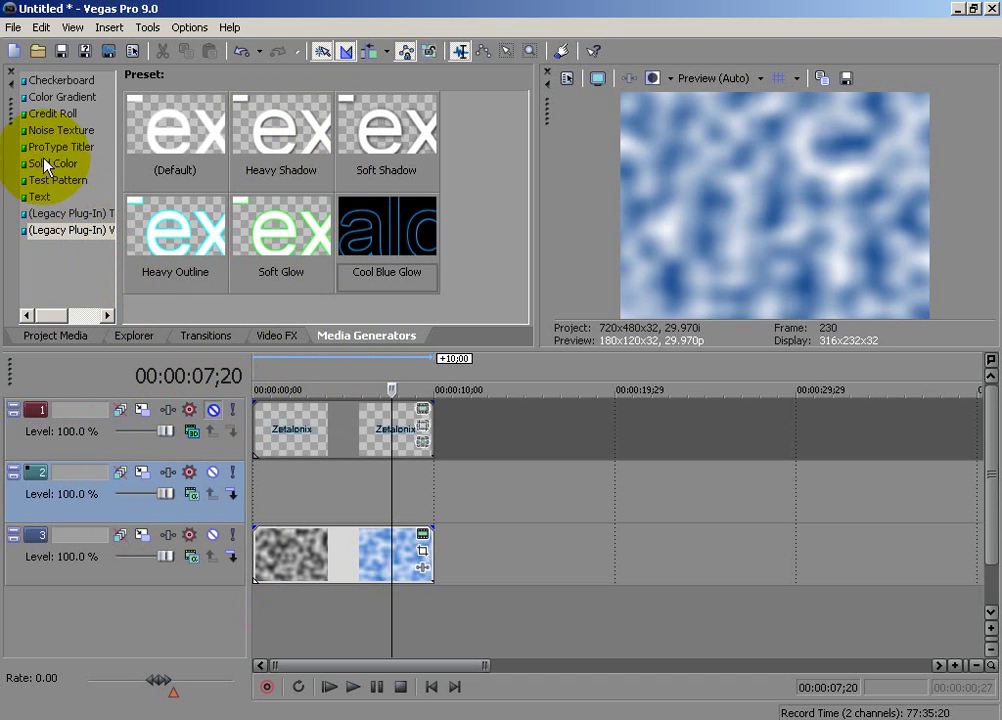
Step: Drop the Soft-Red Backdrop Color Gradient preset onto the new middle track
click(42, 97)
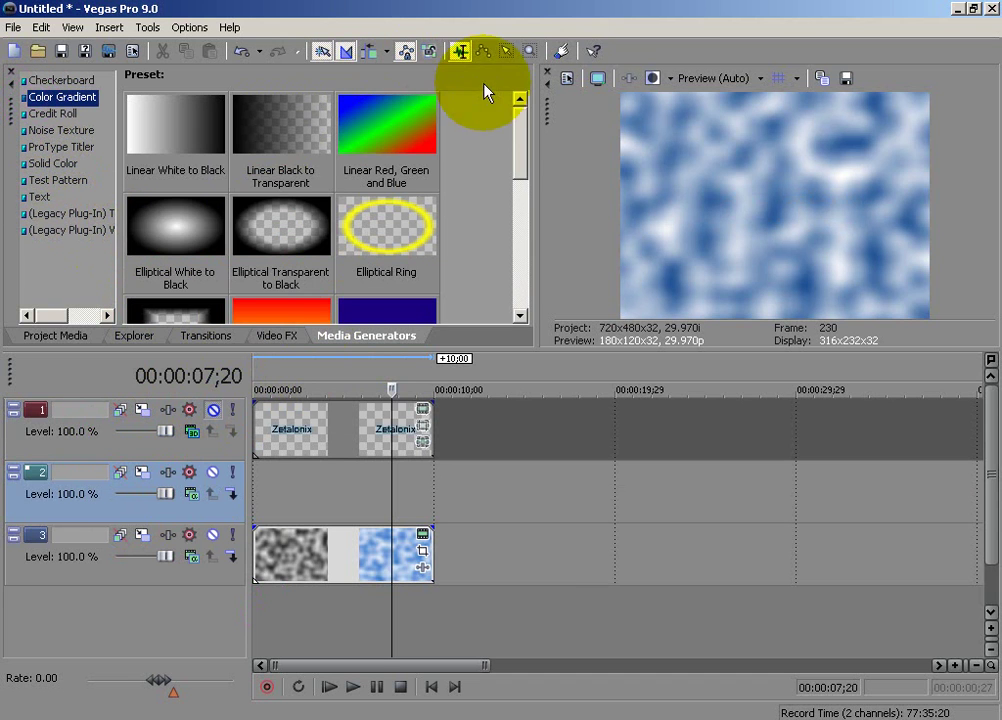
drag(523, 138, 454, 253)
drag(281, 230, 262, 478)
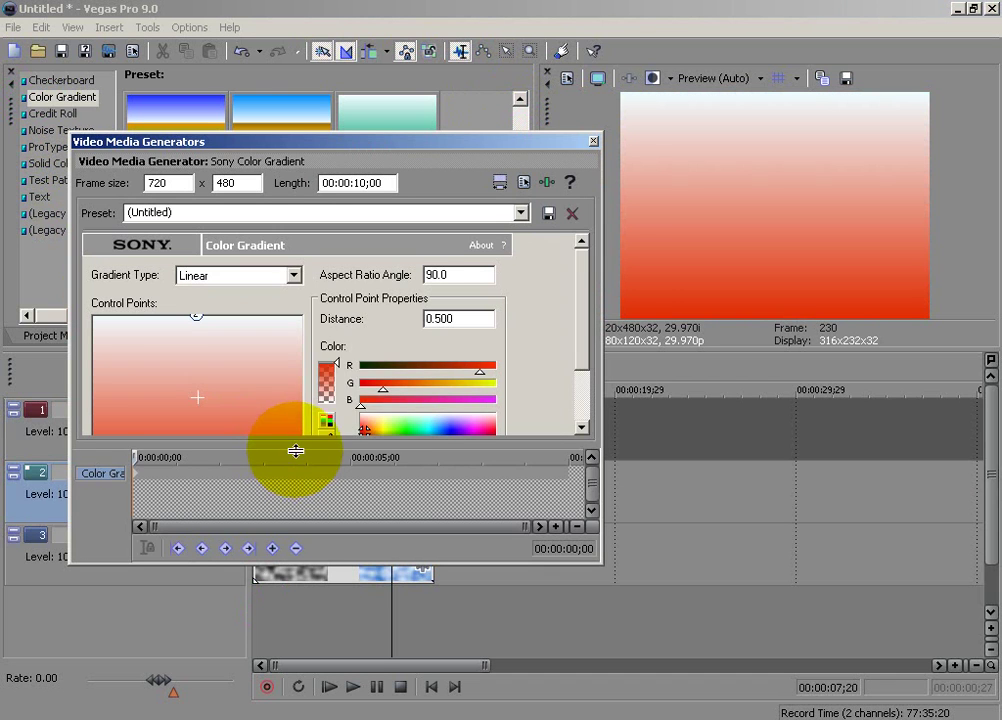
Step: Make the gradient's top control point orange and its bottom control point green
click(196, 316)
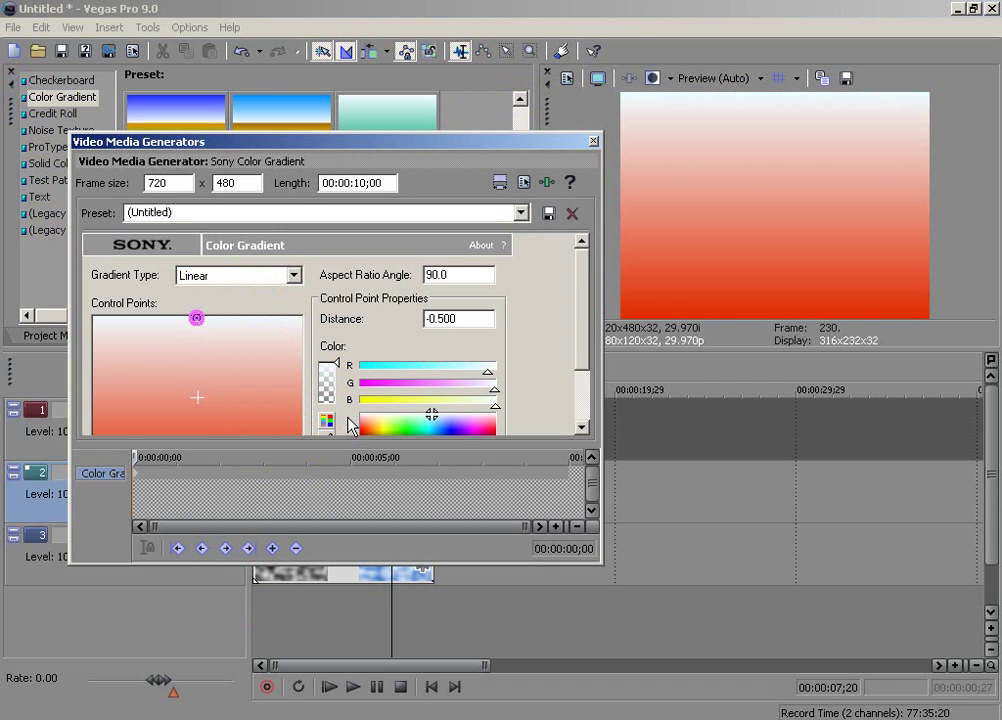
click(370, 423)
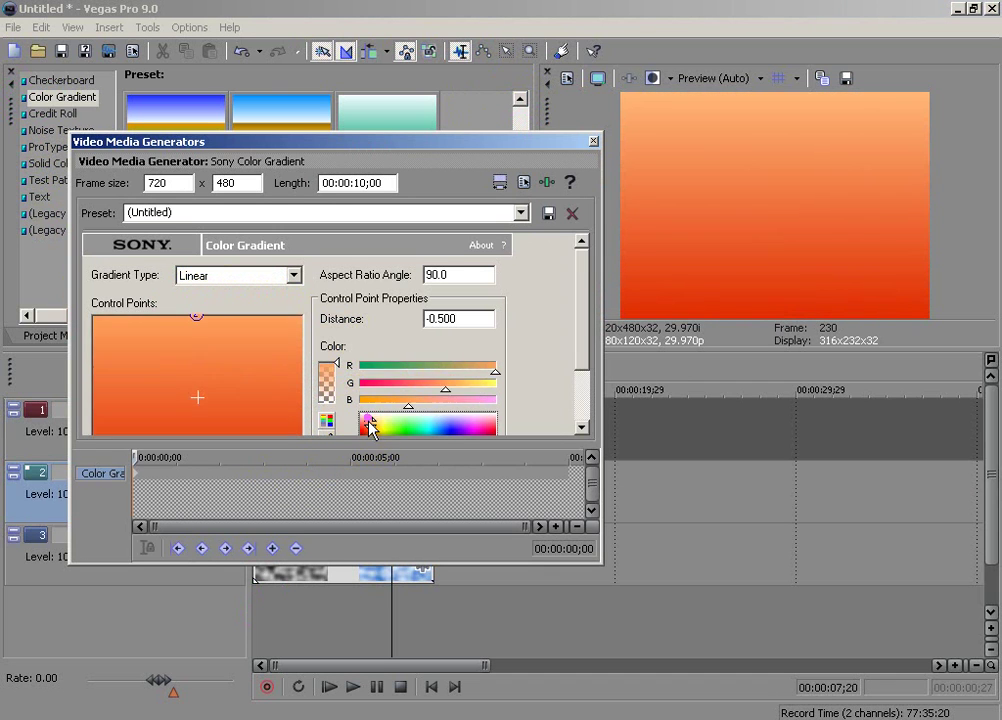
click(369, 430)
click(586, 310)
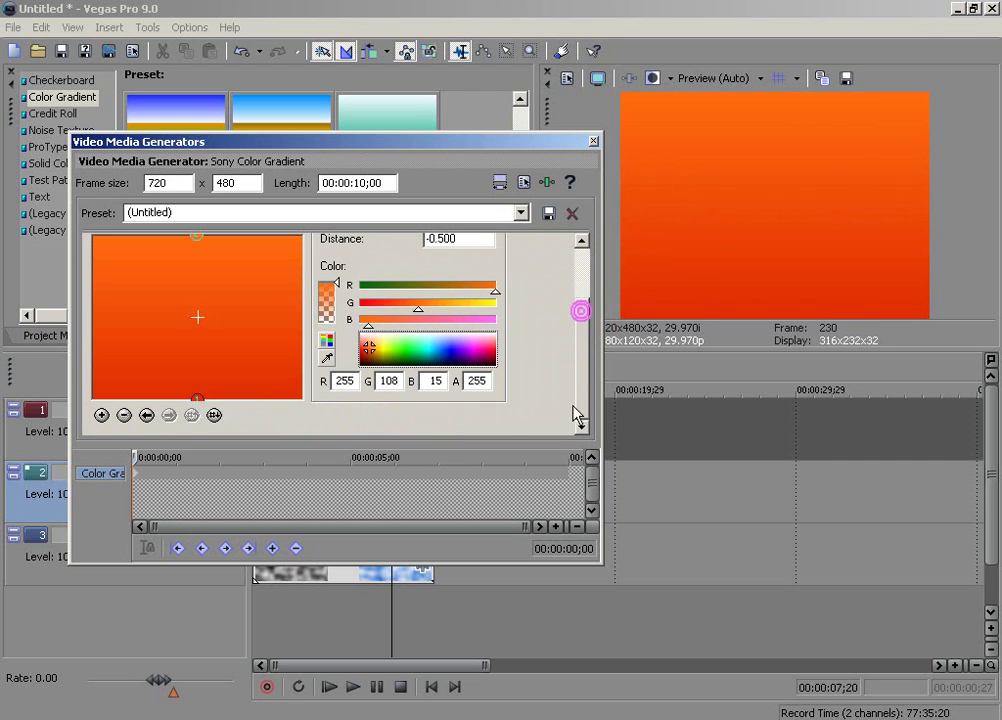
click(198, 401)
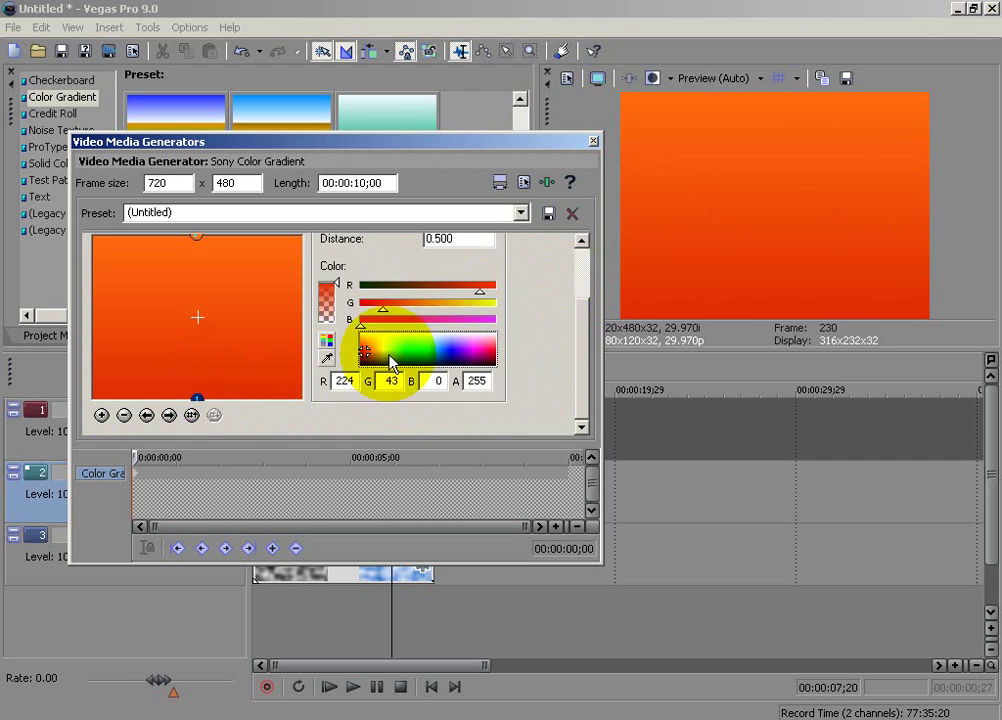
drag(397, 356, 421, 353)
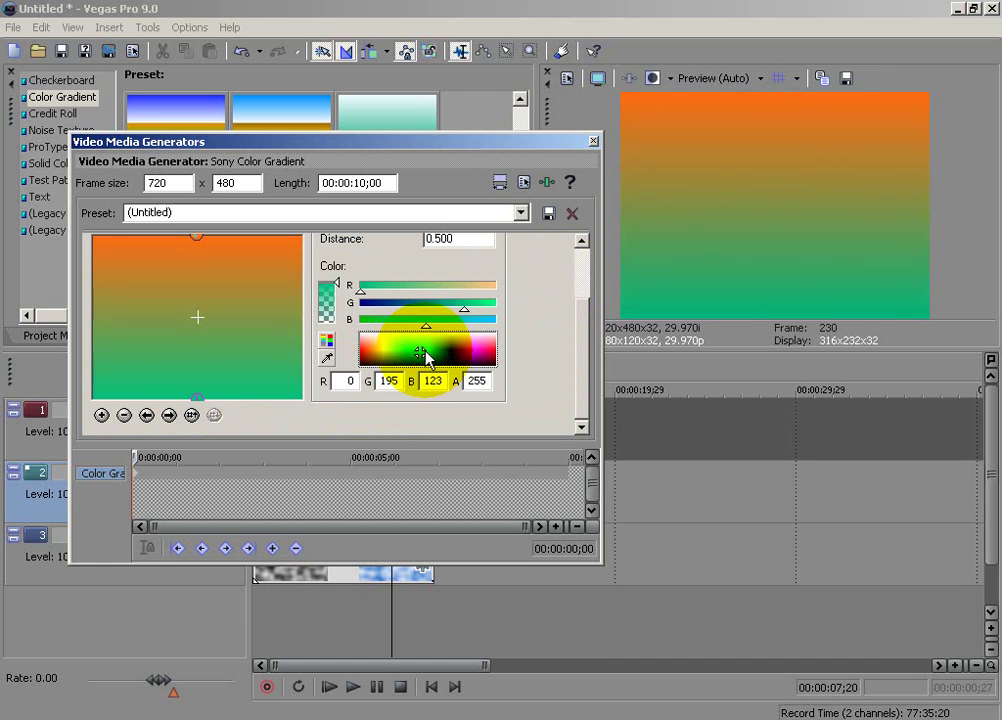
click(589, 146)
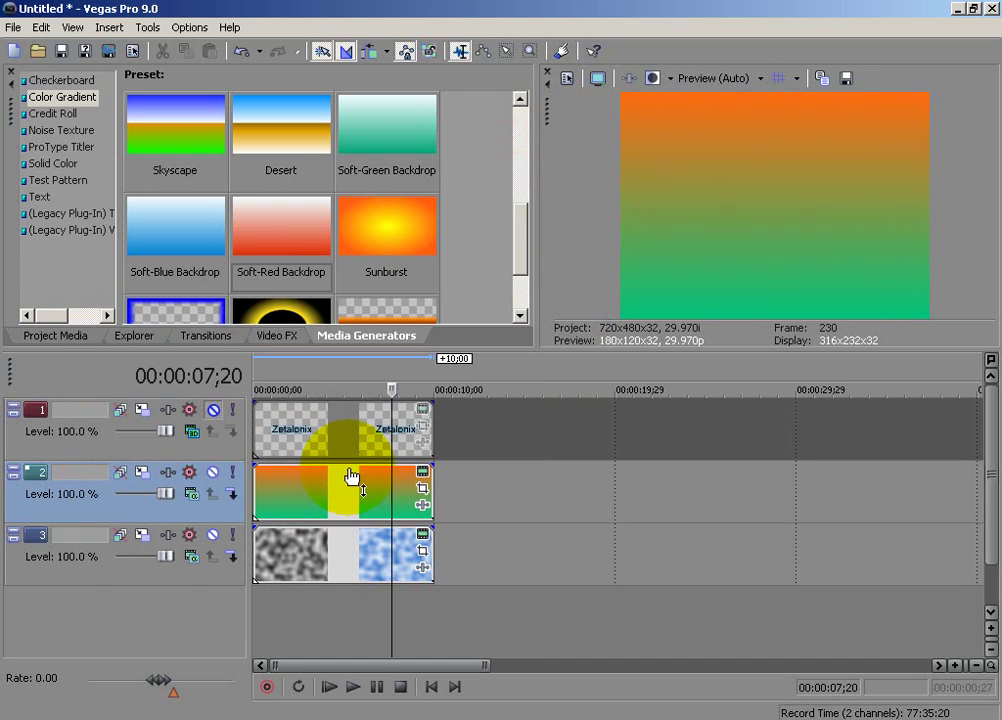
Step: Try Screen and then Overlay compositing on the gradient track
click(212, 474)
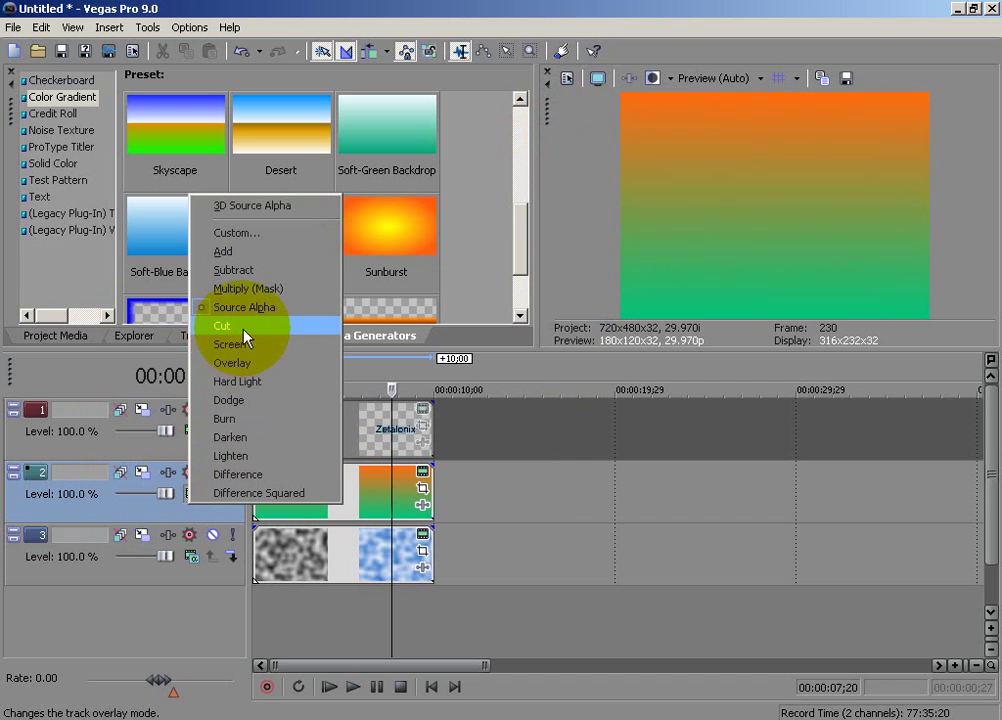
click(249, 348)
click(192, 492)
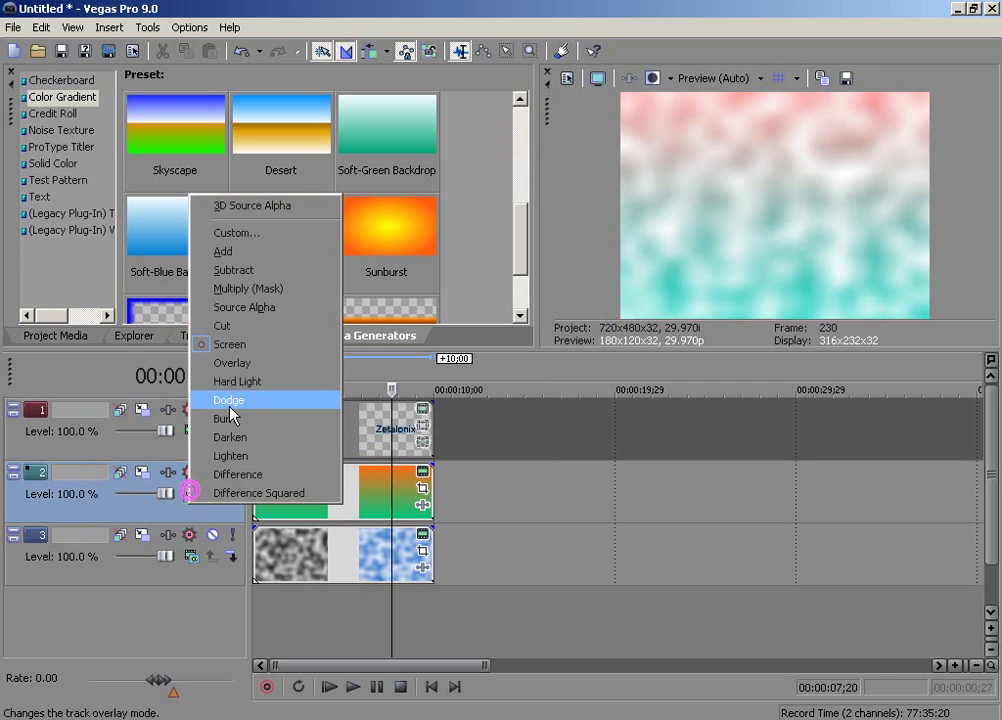
click(231, 364)
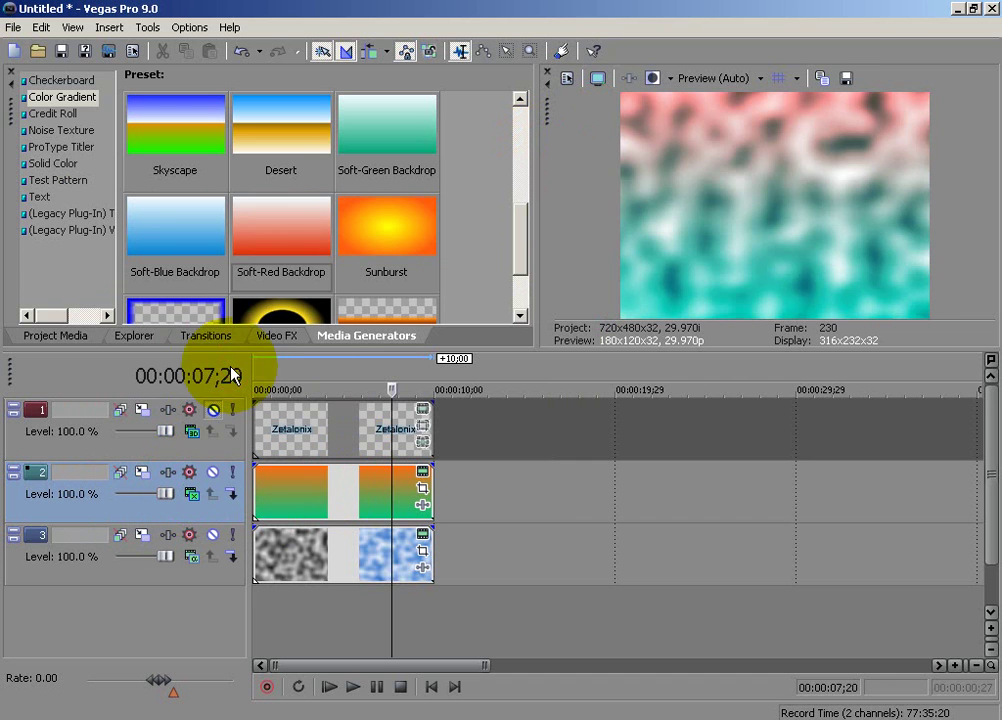
click(191, 493)
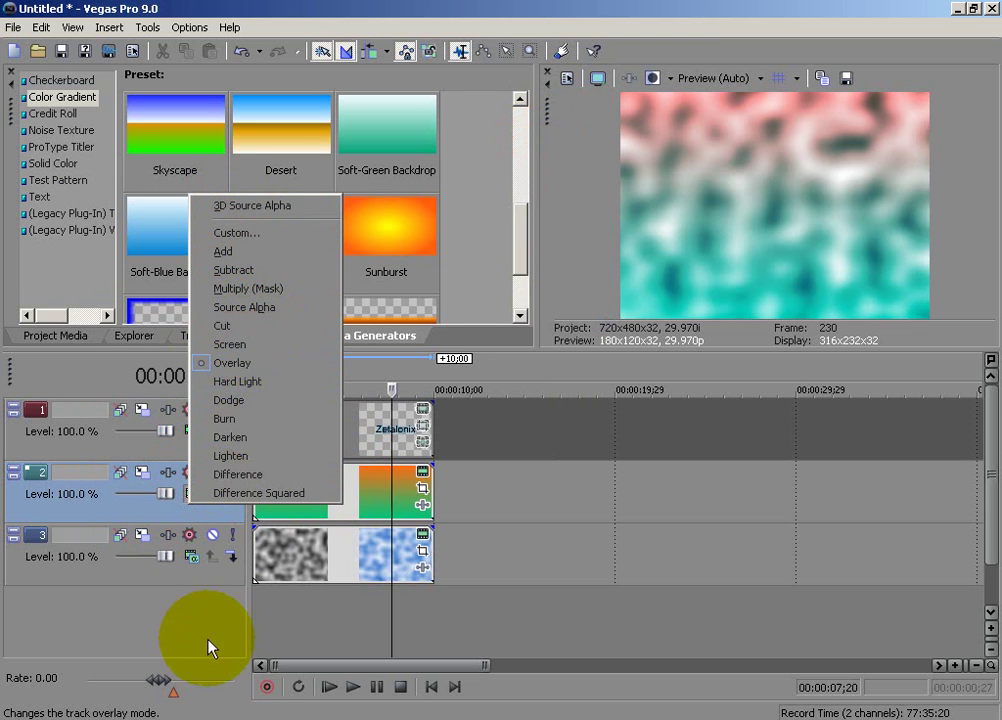
click(210, 545)
click(204, 630)
Step: Undo both blend mode changes and lower the gradient event's opacity to about 39%
click(258, 51)
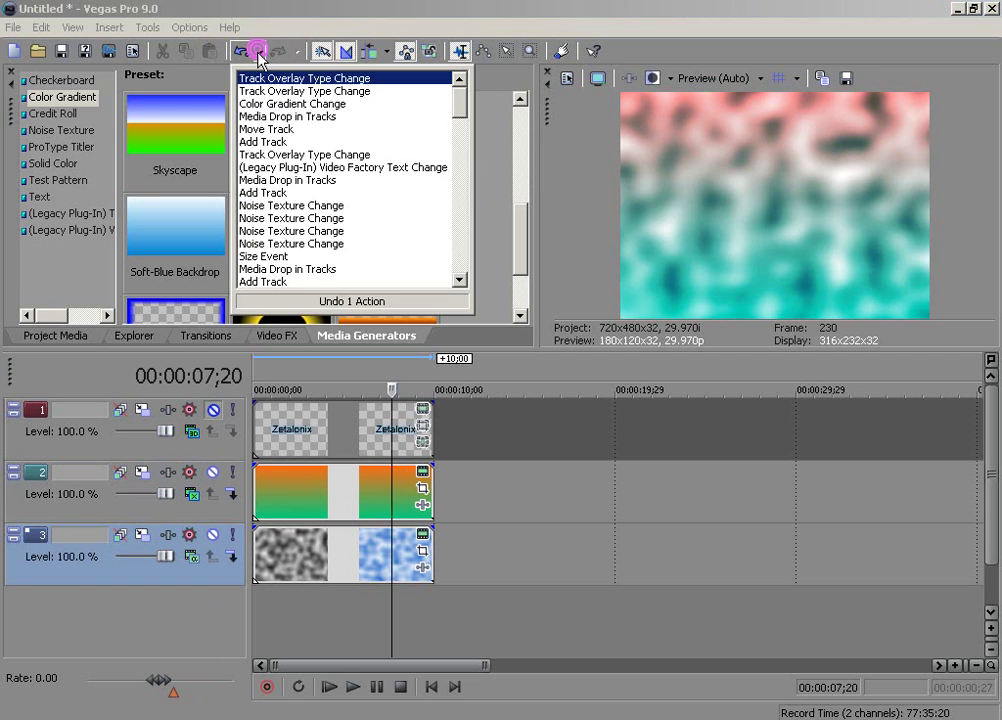
click(285, 91)
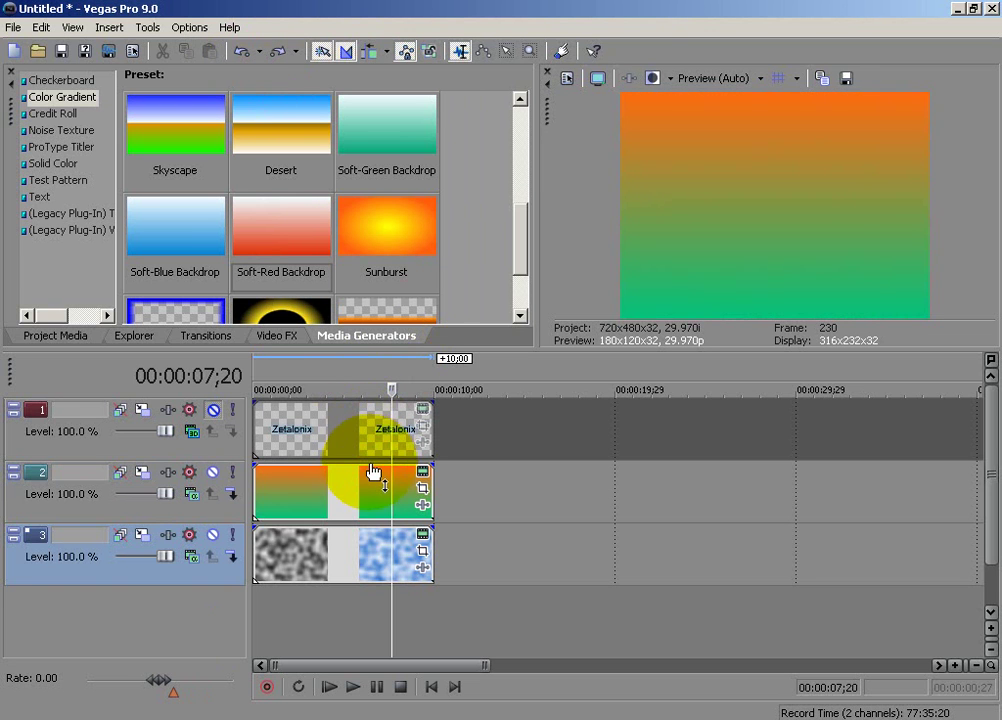
drag(369, 467, 378, 505)
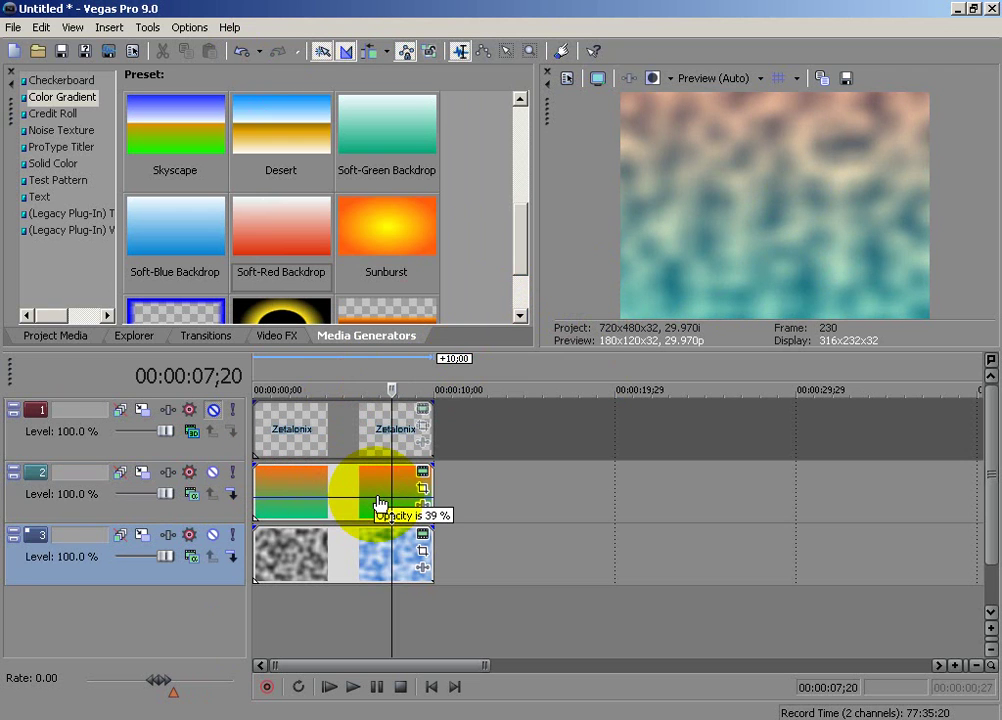
drag(380, 502, 385, 500)
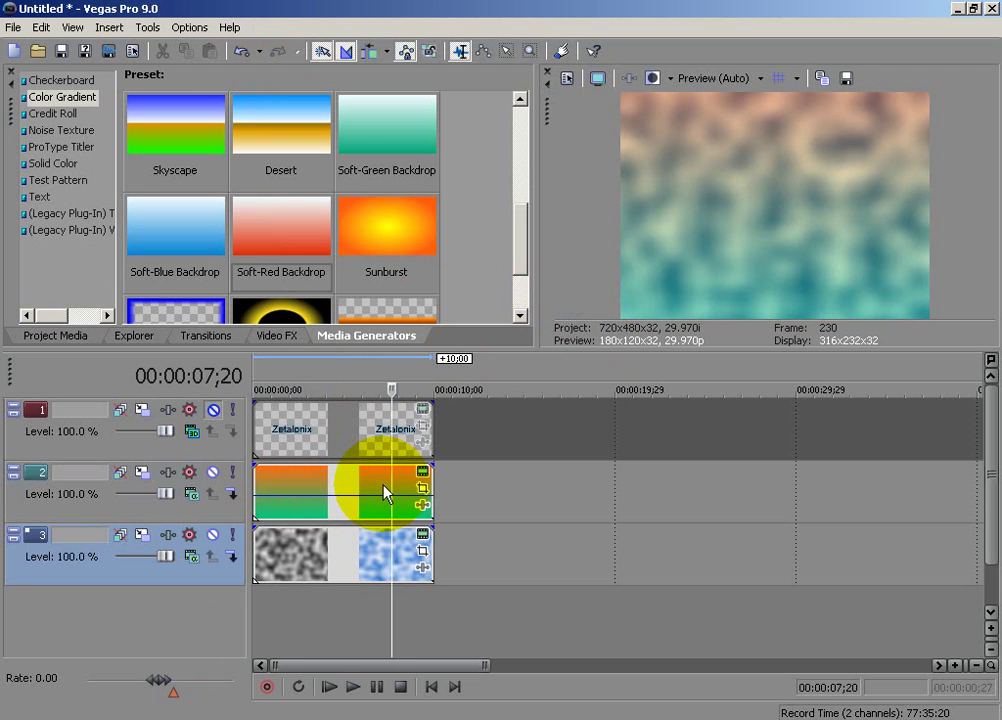
Step: Unmute the Zetalonix track and set its text event's pan/crop width to 0
click(211, 411)
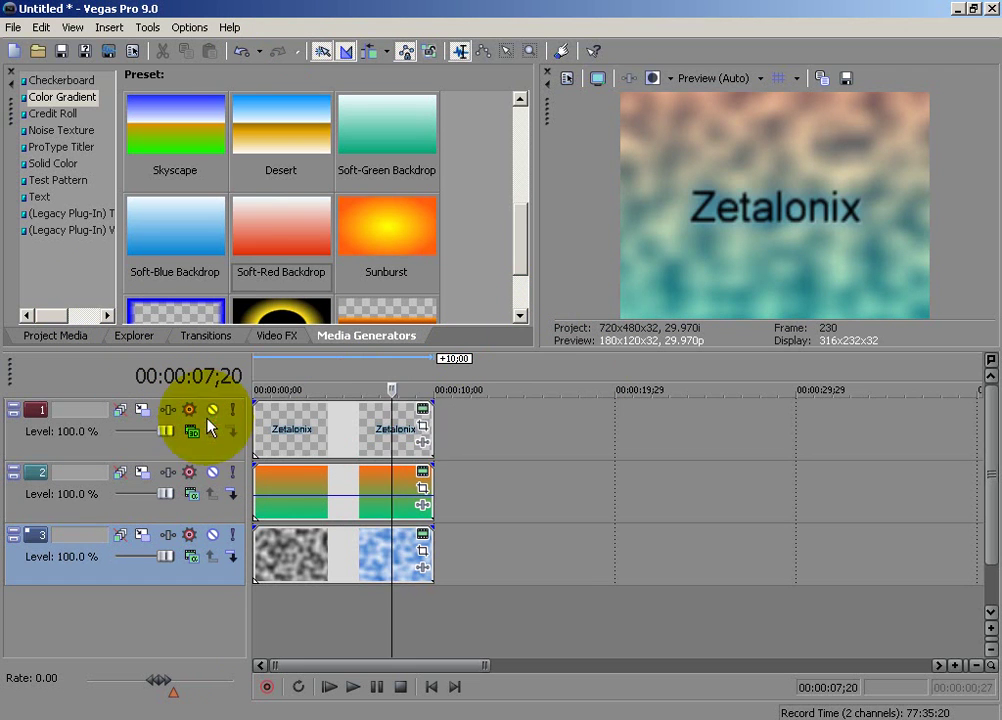
click(421, 427)
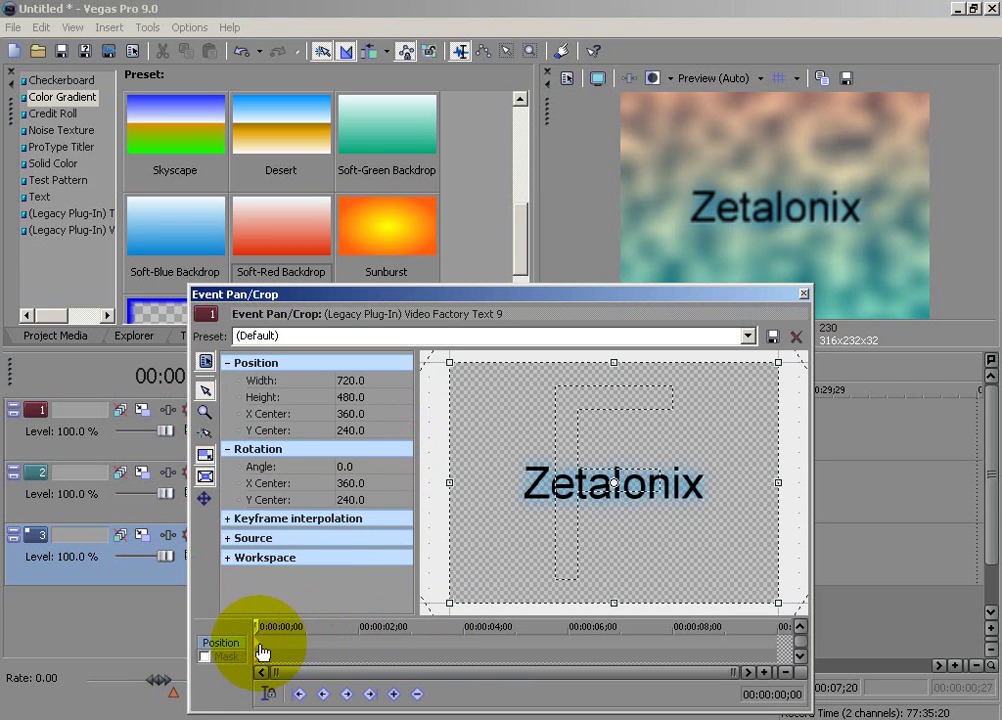
click(344, 380)
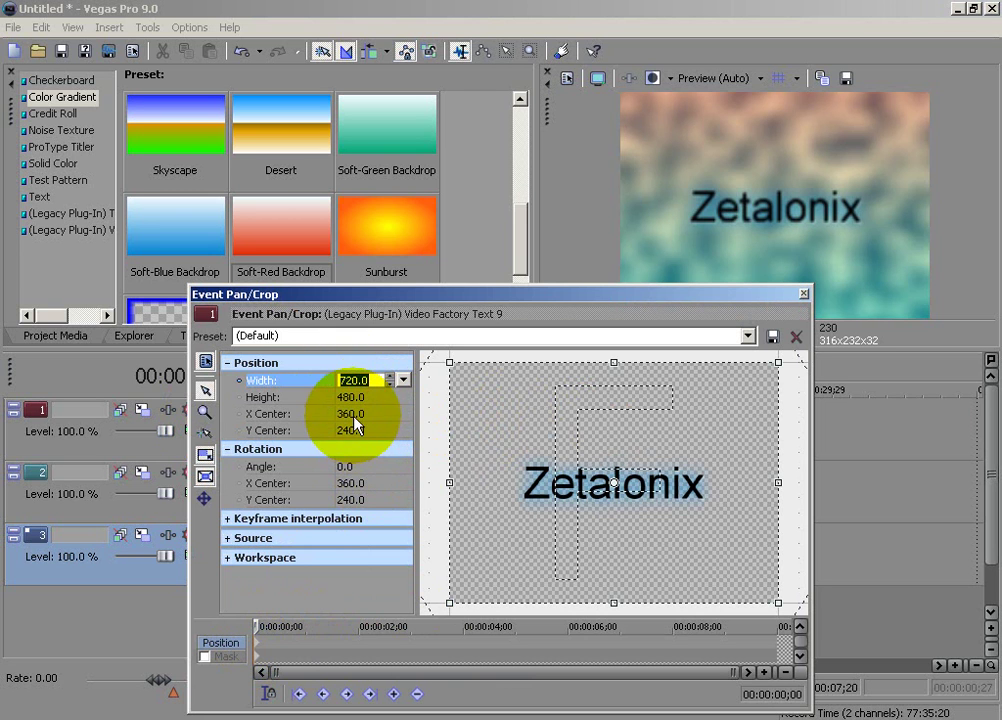
drag(778, 362, 760, 376)
click(352, 381)
text(0)
key(Return)
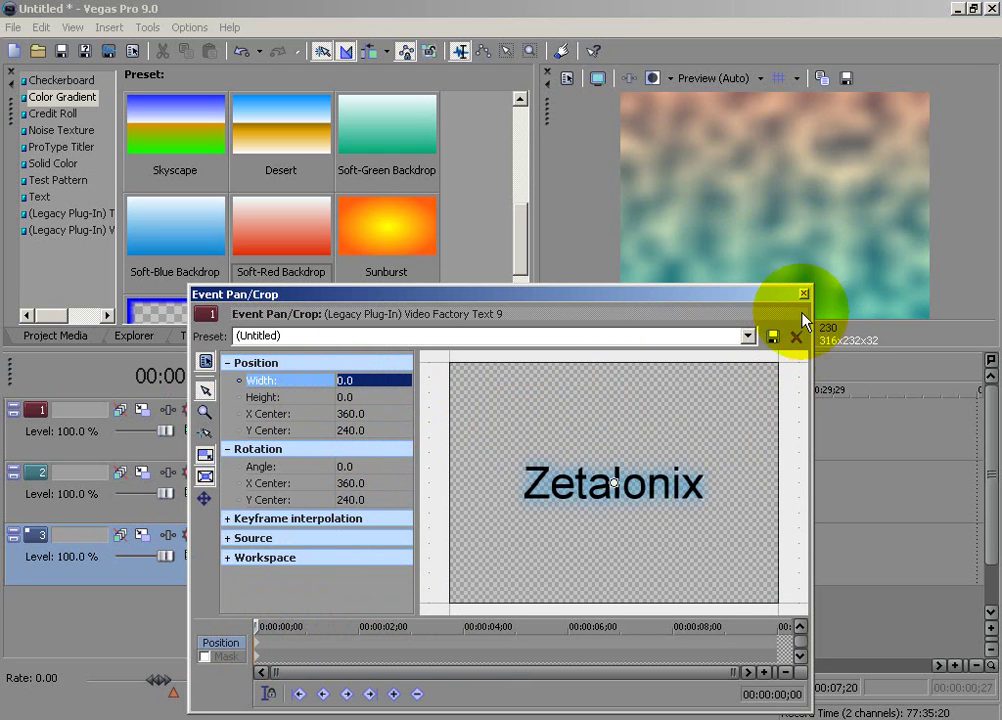
click(803, 295)
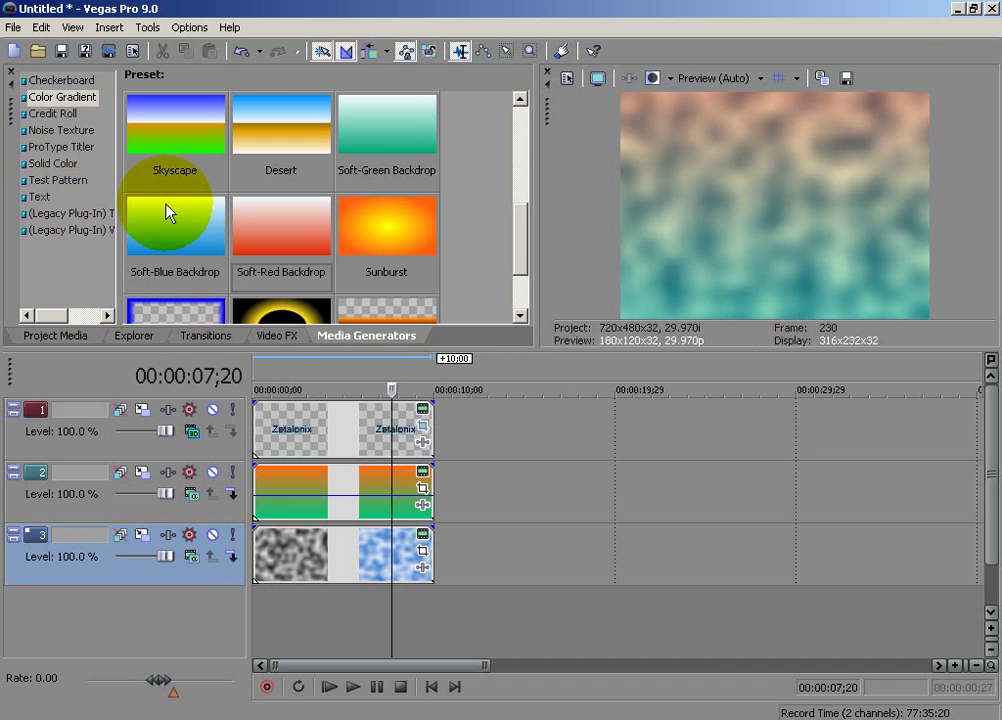
Step: Import sticky stolen.avi and place it at the start of track 1
click(70, 337)
click(13, 27)
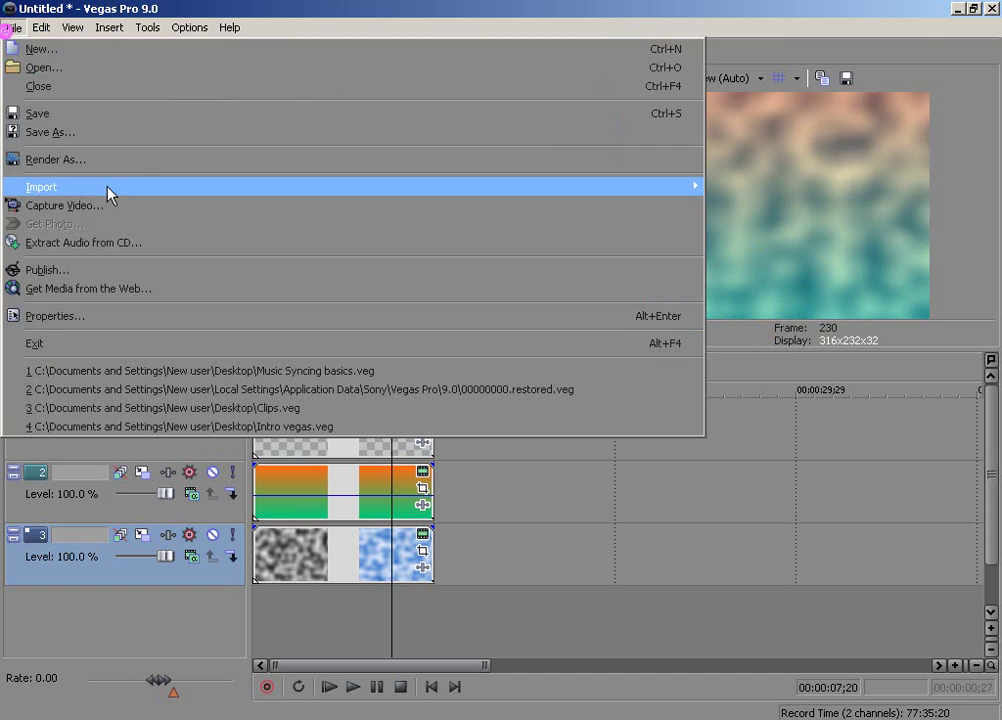
click(166, 528)
drag(201, 268, 277, 395)
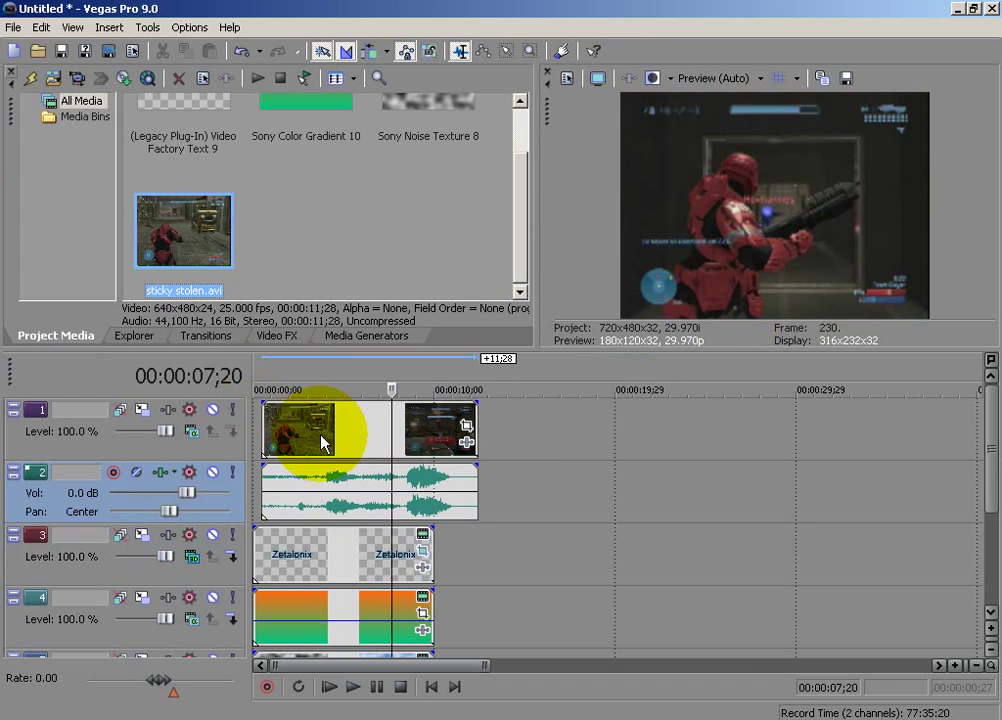
Step: Delete the gameplay clip's audio track
click(28, 512)
right_click(28, 512)
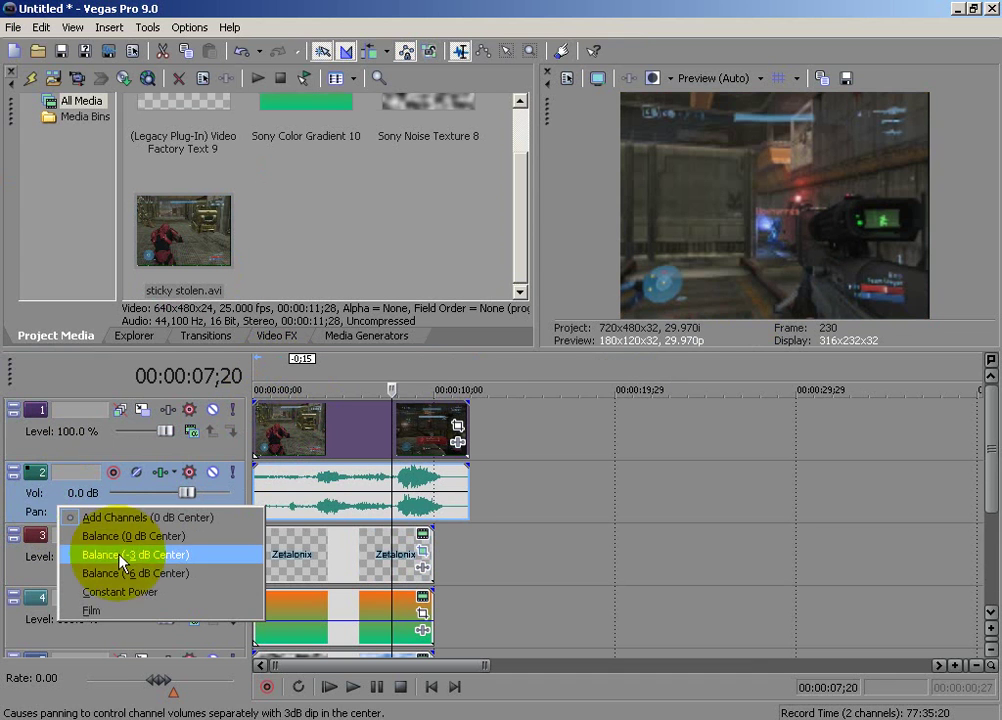
right_click(22, 512)
click(74, 342)
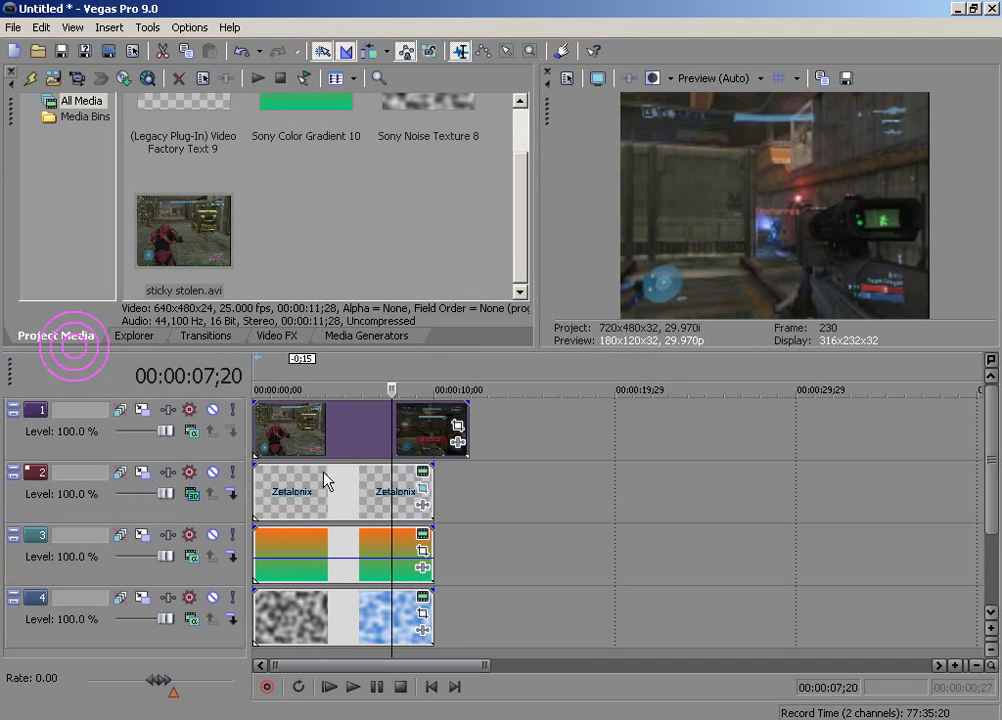
Step: Trim the gameplay event at 00:00:10;00 and delete the leftover part
click(313, 441)
click(418, 480)
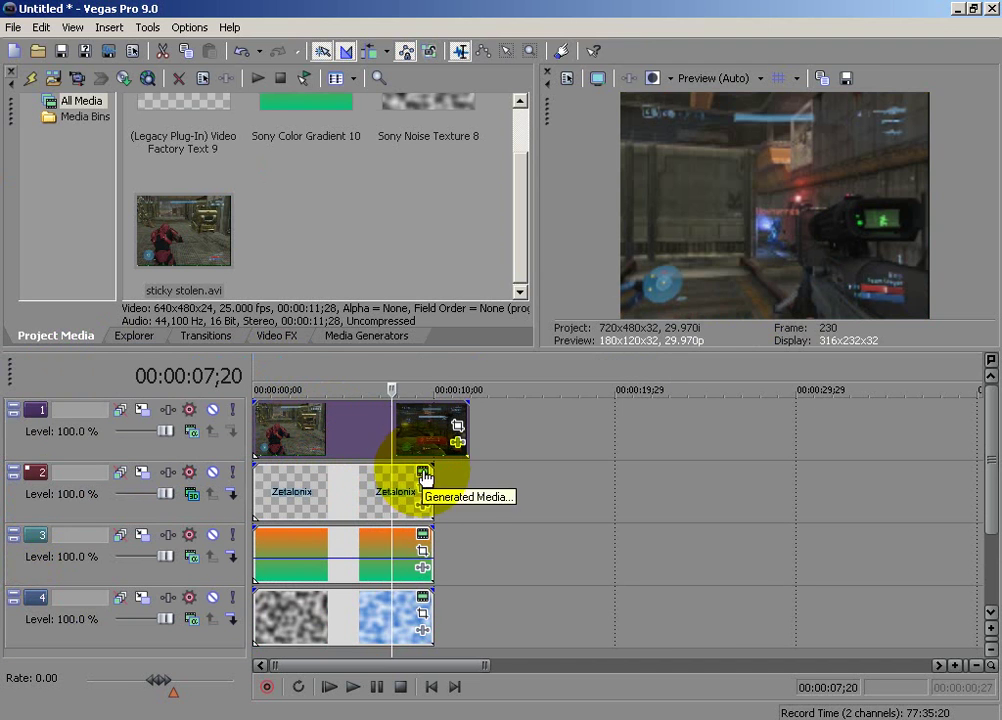
click(432, 449)
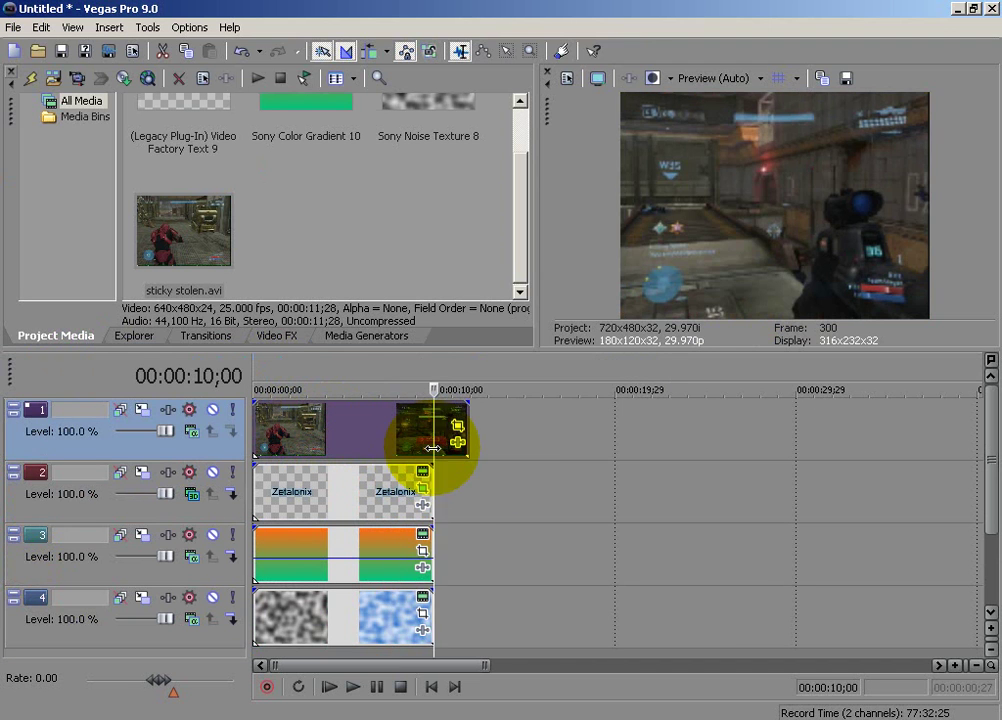
drag(432, 449, 398, 441)
click(434, 397)
right_click(441, 407)
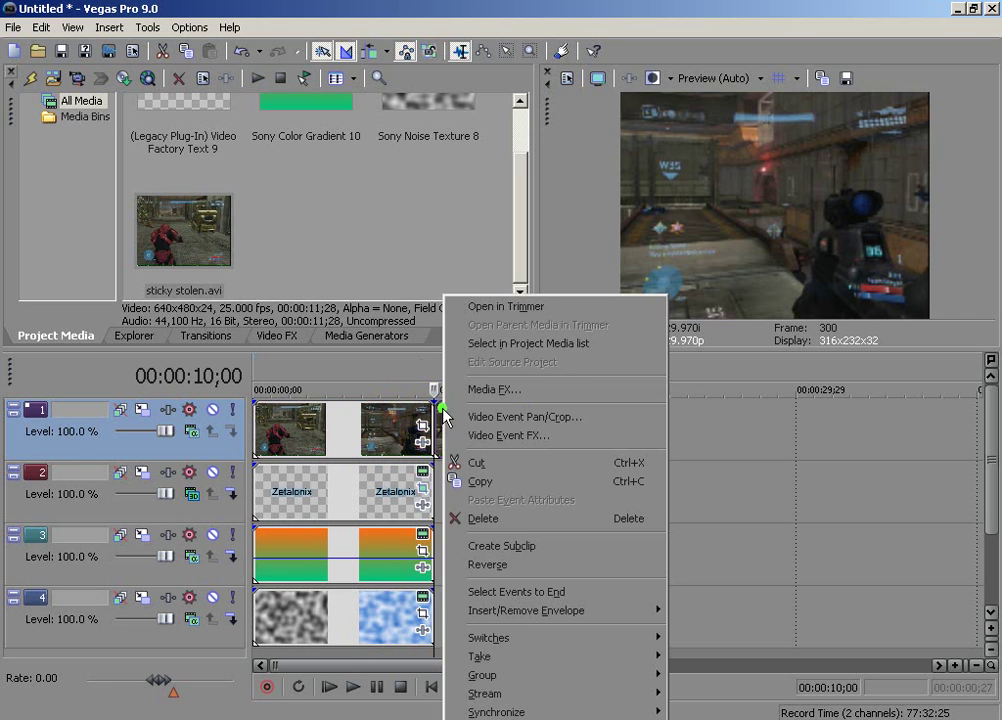
click(481, 519)
click(256, 425)
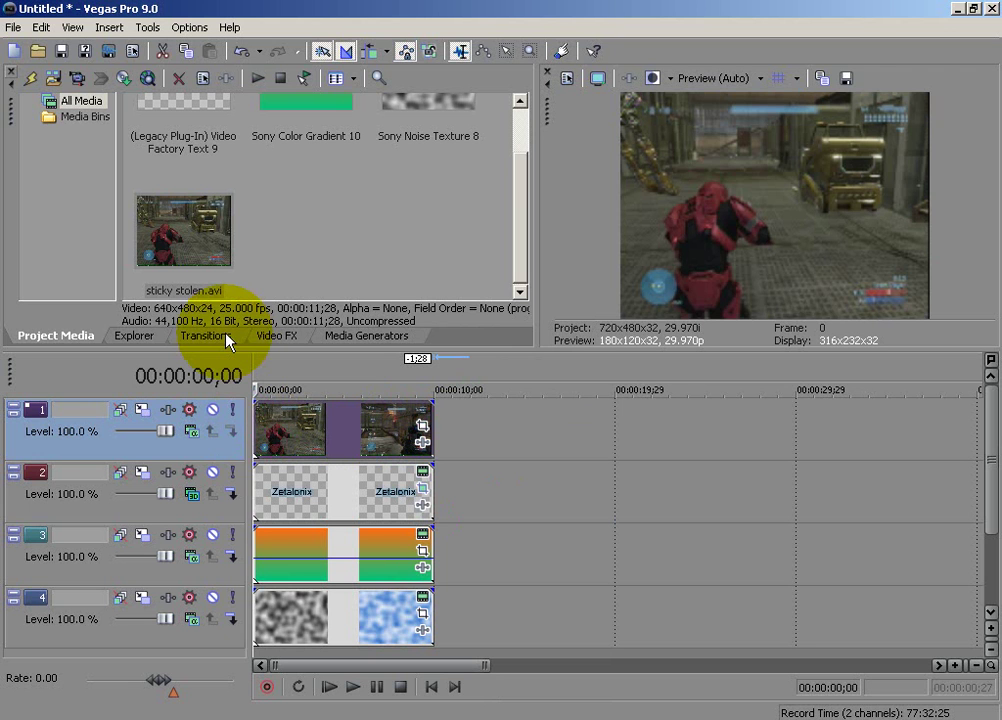
key(space)
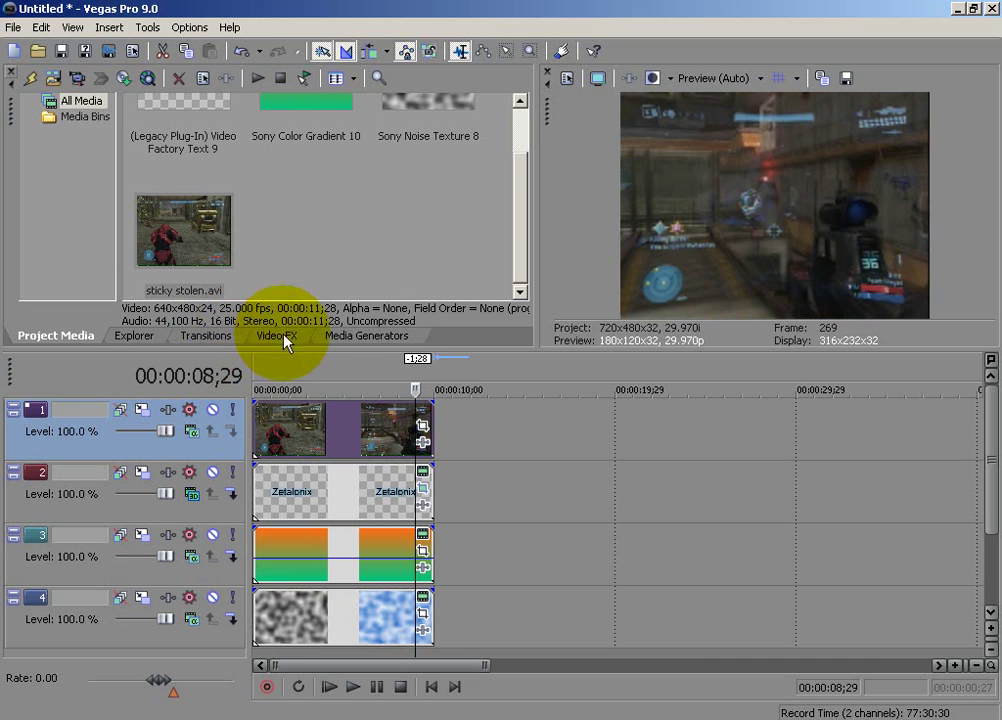
Step: Stop playback and set the gameplay track to 3D Source Alpha compositing
click(430, 686)
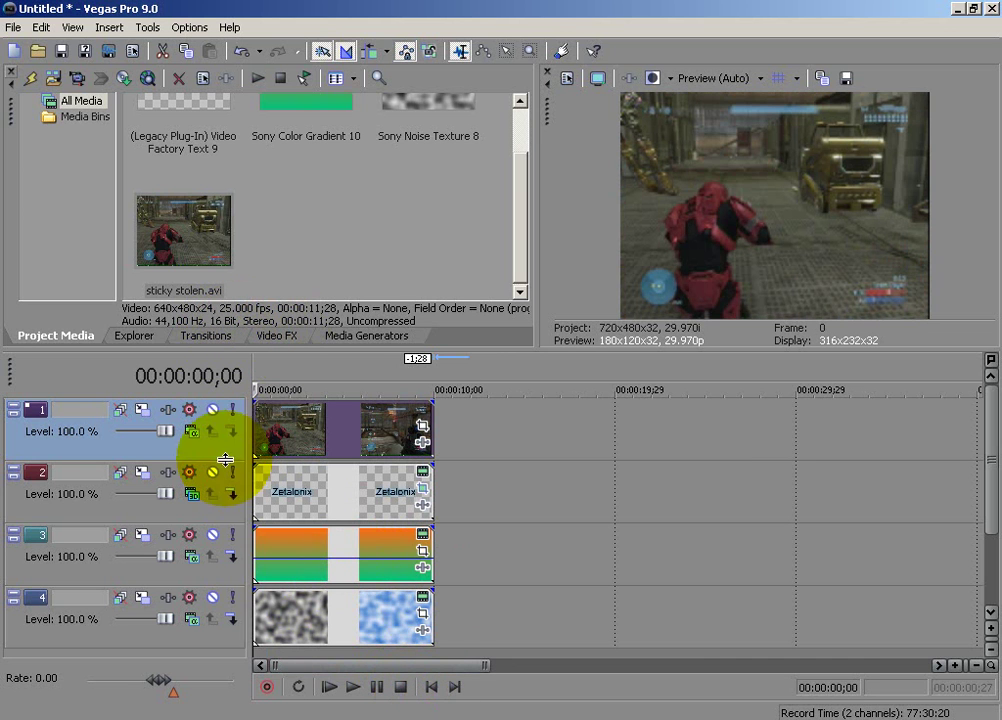
click(187, 438)
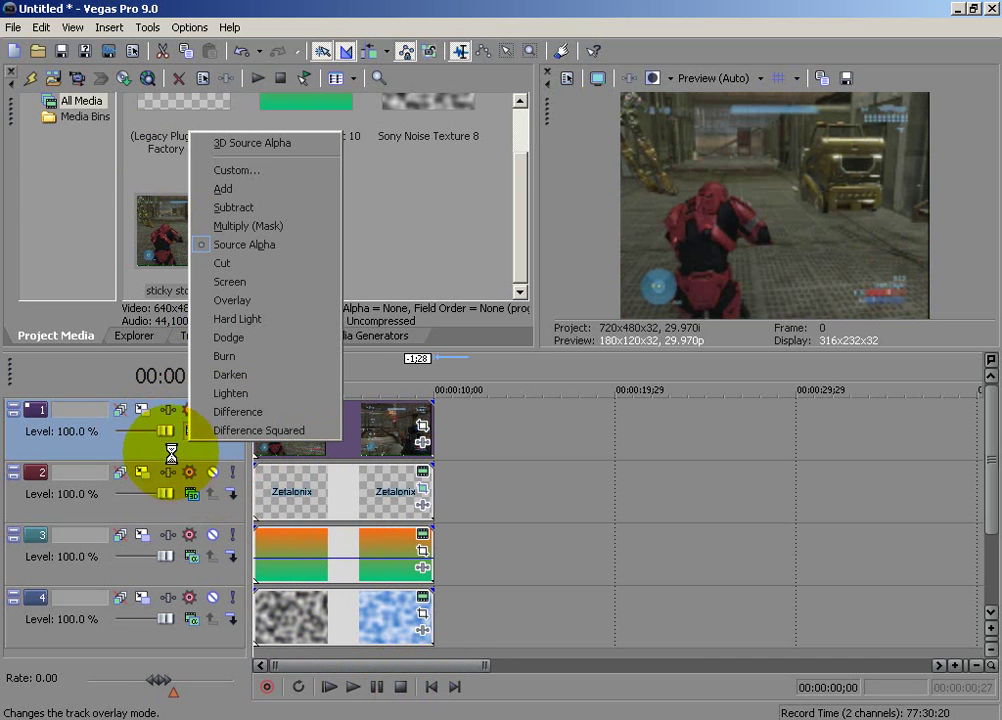
click(172, 452)
click(189, 431)
click(232, 145)
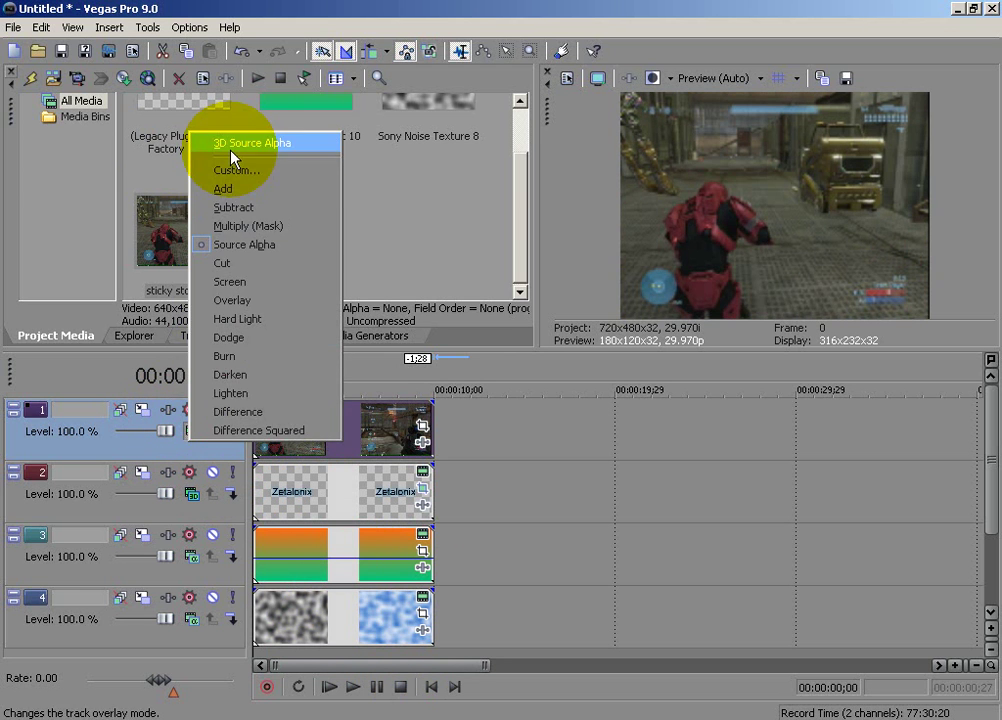
Step: Restore the gameplay track's Track Motion frame box to its default position and orientation
click(140, 412)
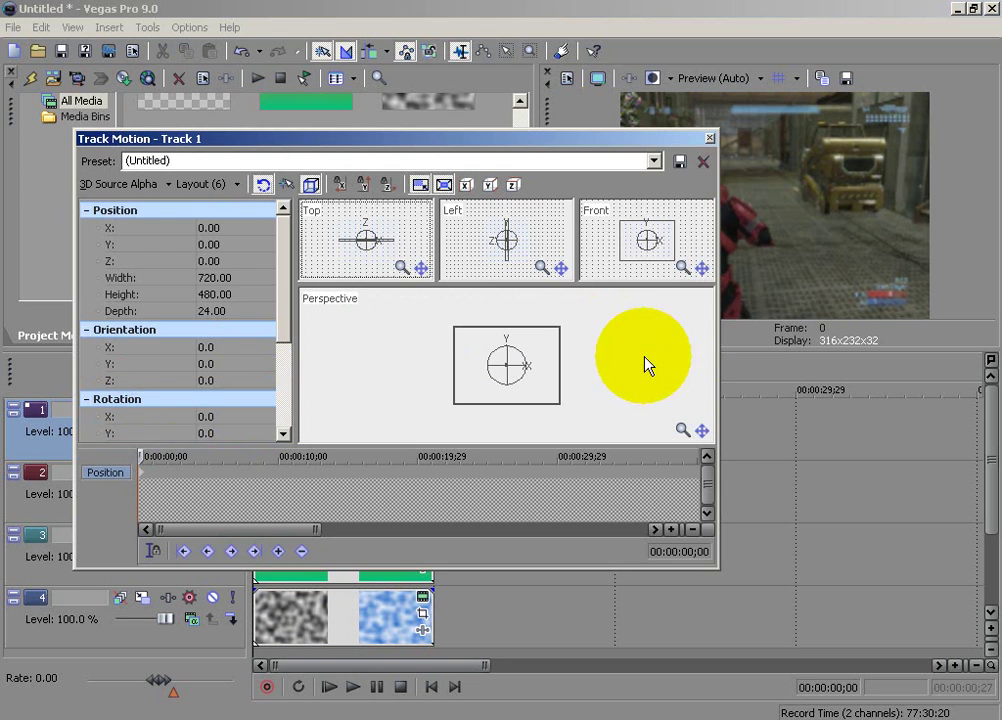
drag(527, 360, 481, 358)
right_click(452, 363)
click(501, 414)
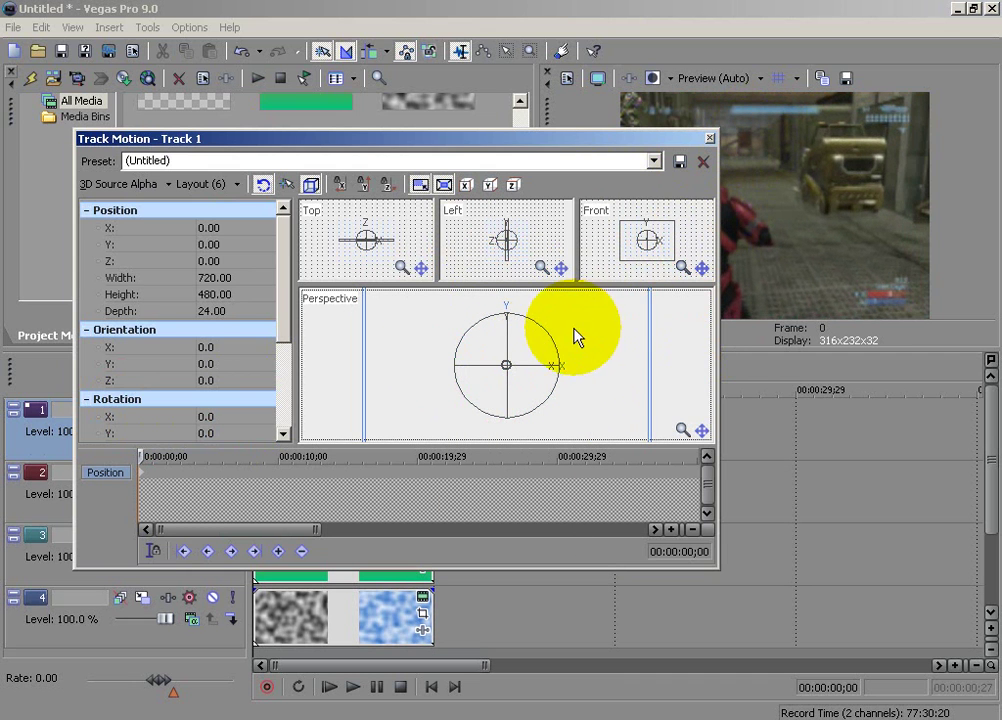
scroll(651, 360, up, 1)
scroll(651, 360, down, 3)
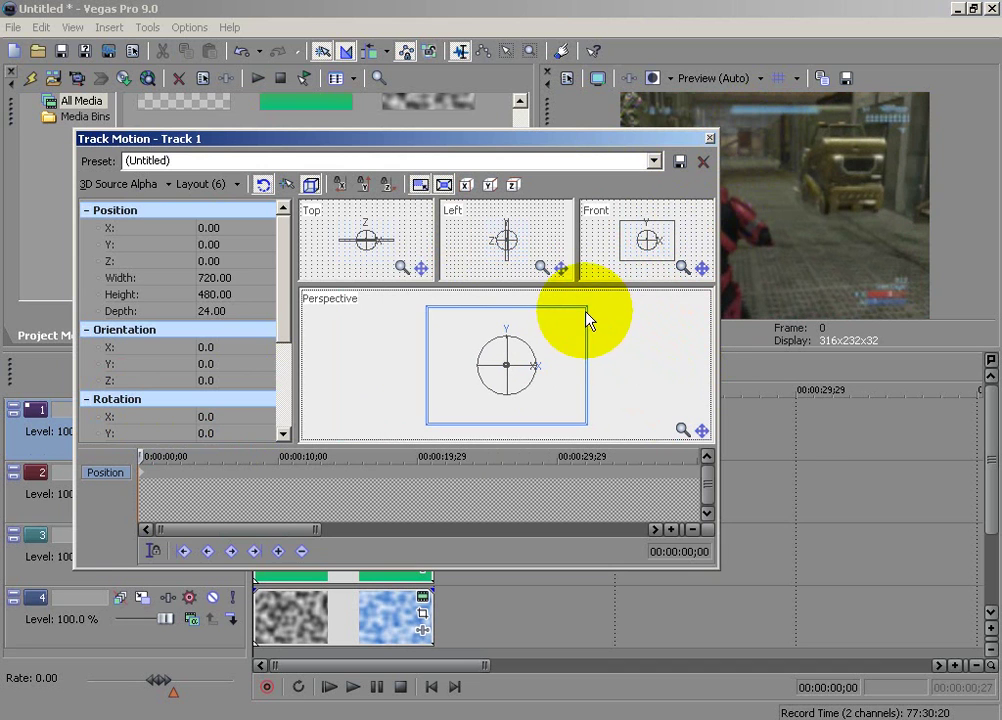
Step: Enlarge the gameplay event's pan/crop frame to about 749 × 562 so the footage shrinks
click(710, 137)
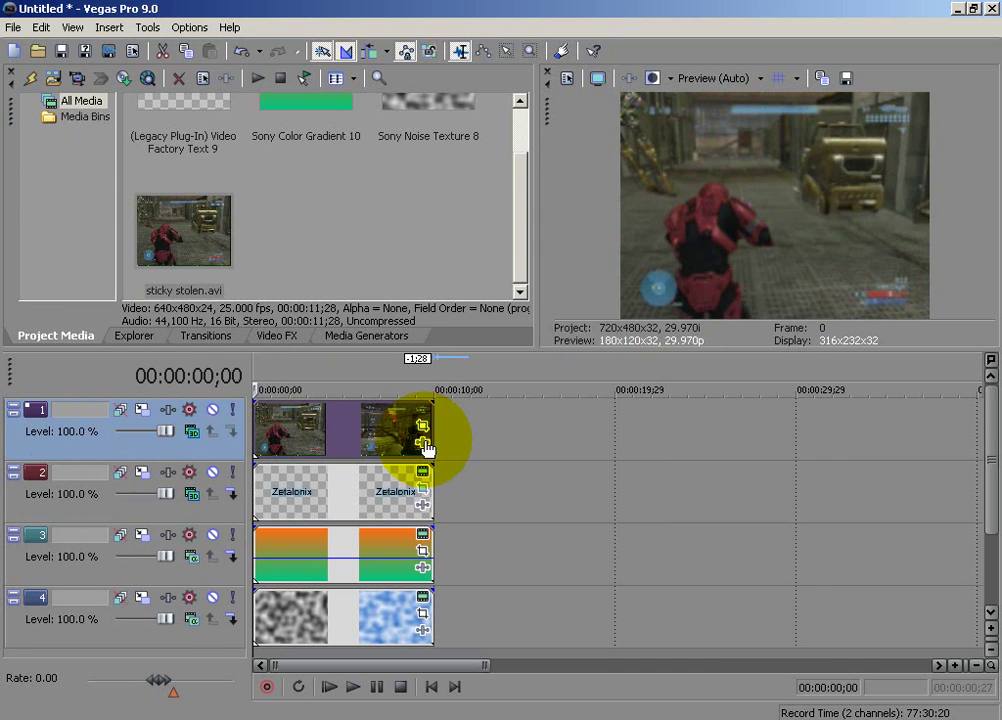
click(422, 437)
drag(794, 367, 800, 287)
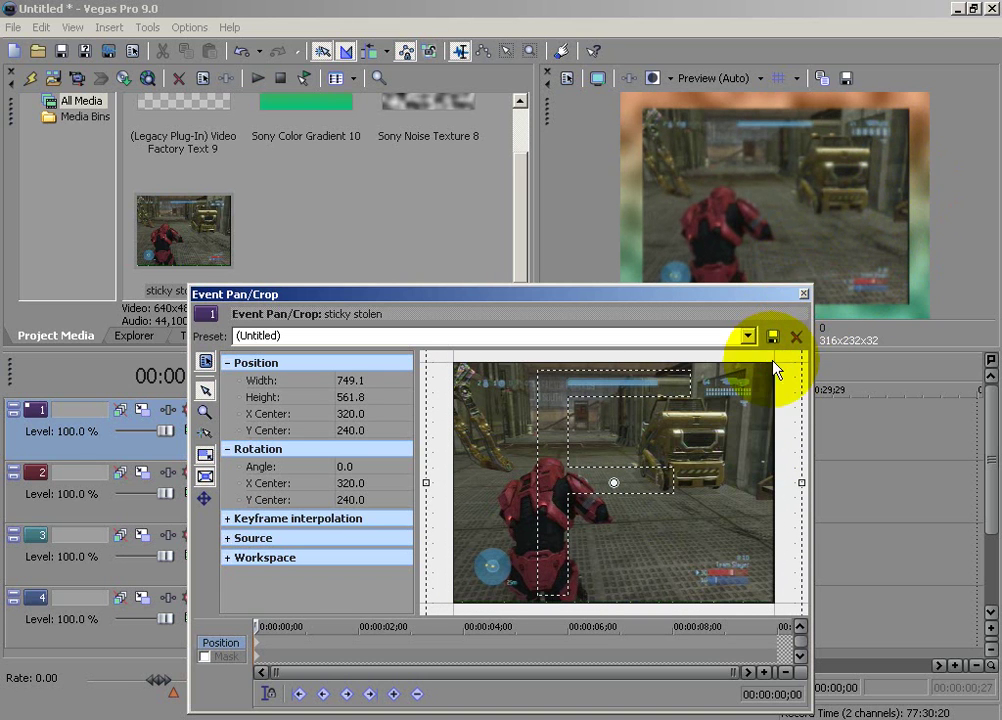
scroll(765, 390, down, 2)
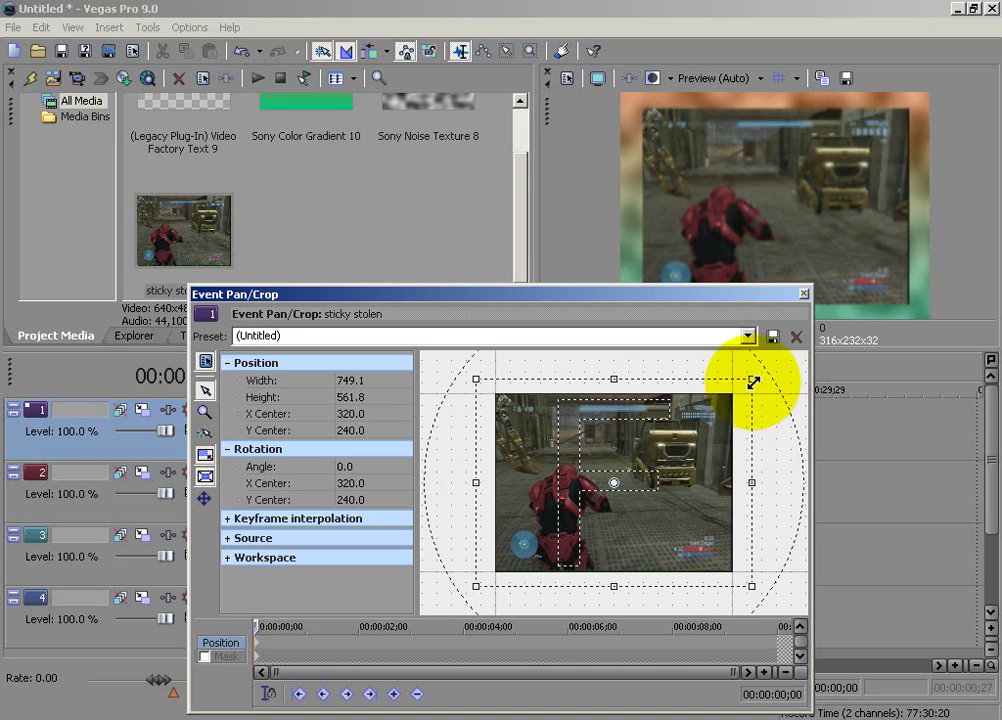
drag(753, 380, 772, 320)
click(803, 294)
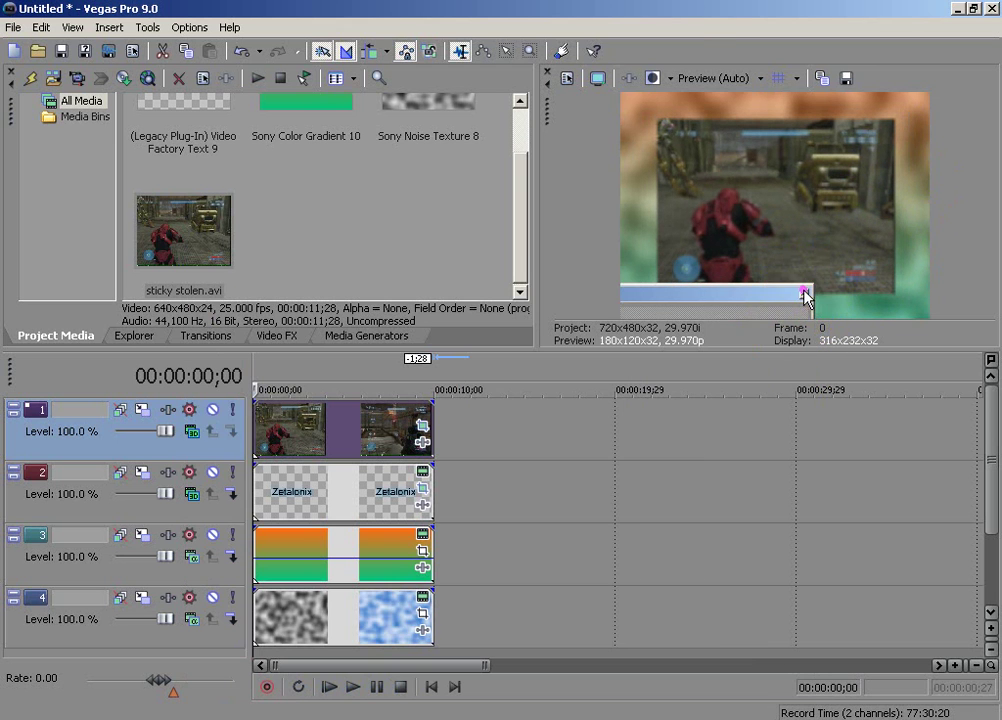
Step: Set the gameplay track's Track Motion Orientation X to -90
click(153, 413)
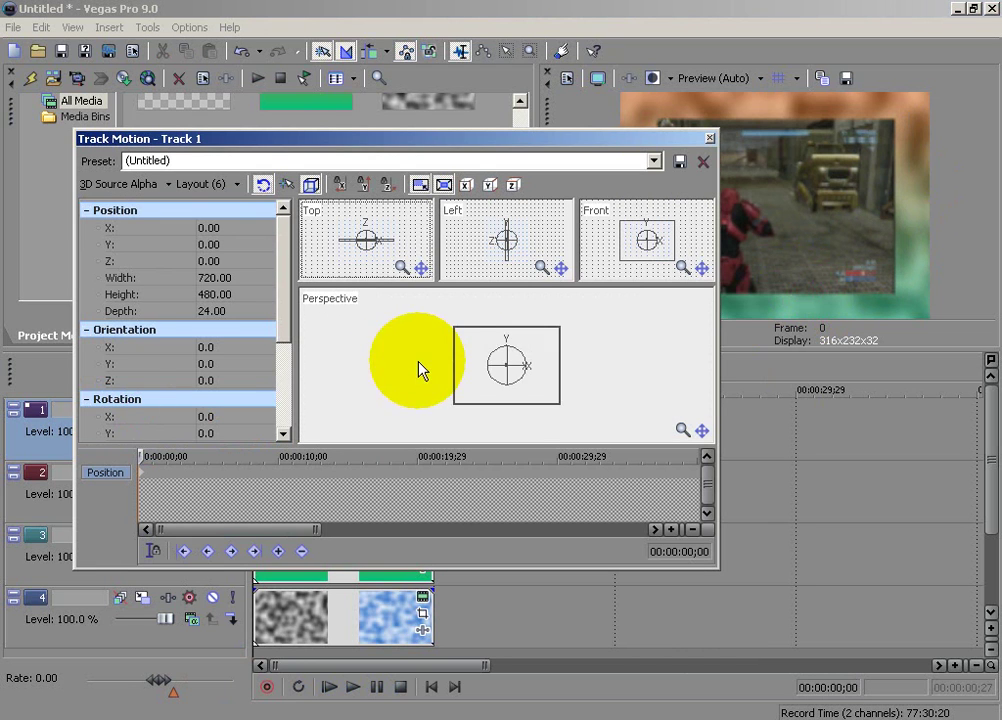
drag(438, 362, 484, 362)
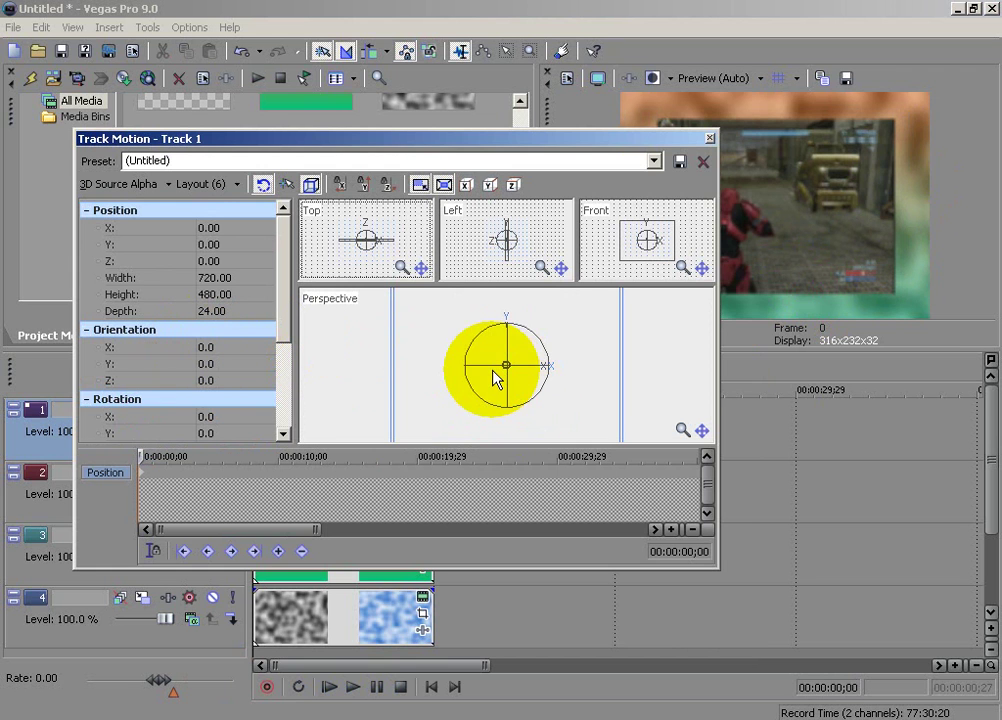
mouse_move(497, 376)
mouse_down()
mouse_move(505, 380)
mouse_move(505, 369)
mouse_move(505, 378)
mouse_up()
click(232, 346)
text(-90)
key(Return)
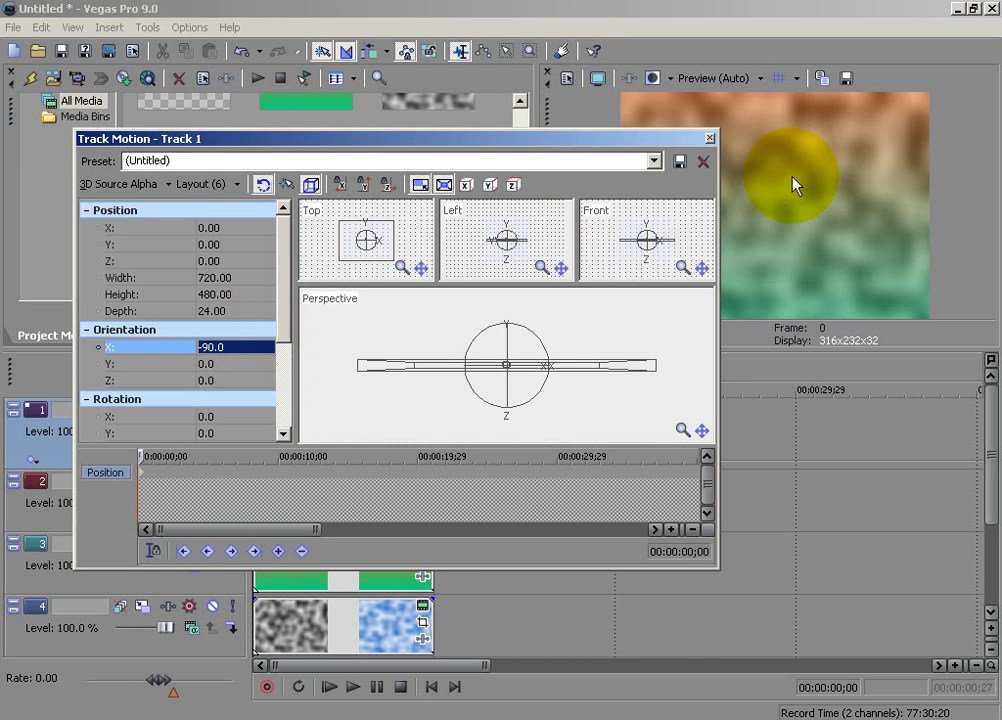
Step: Move the Track Motion cursor to about 00:00:02;00
click(151, 470)
click(167, 478)
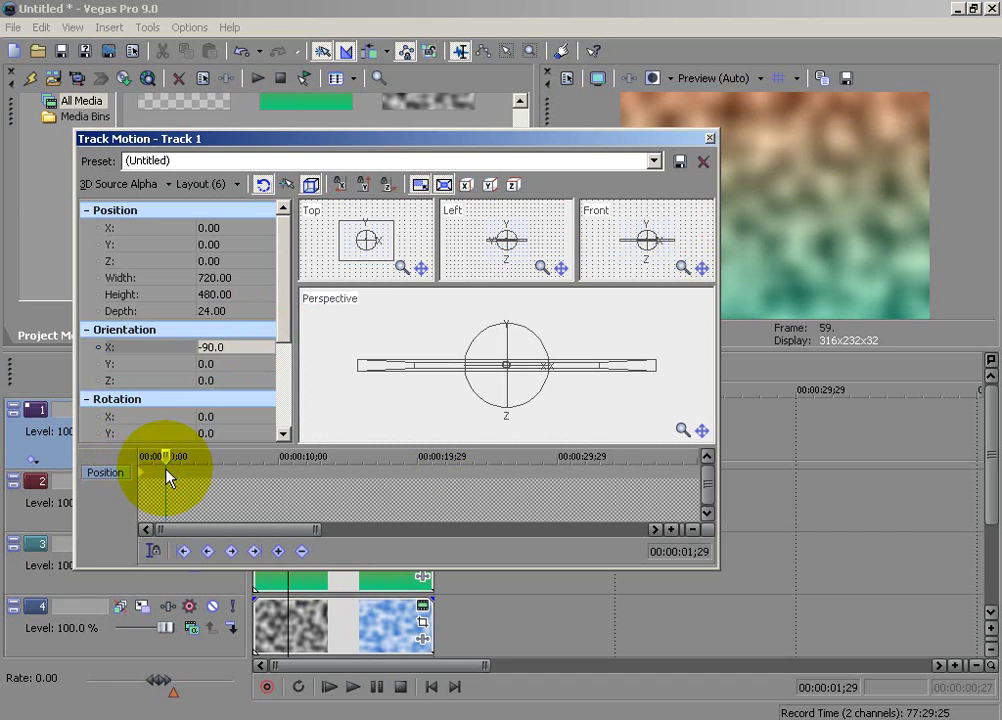
click(272, 130)
drag(271, 123, 494, 162)
mouse_move(398, 492)
mouse_down()
mouse_move(385, 485)
mouse_move(403, 477)
mouse_move(390, 486)
mouse_up()
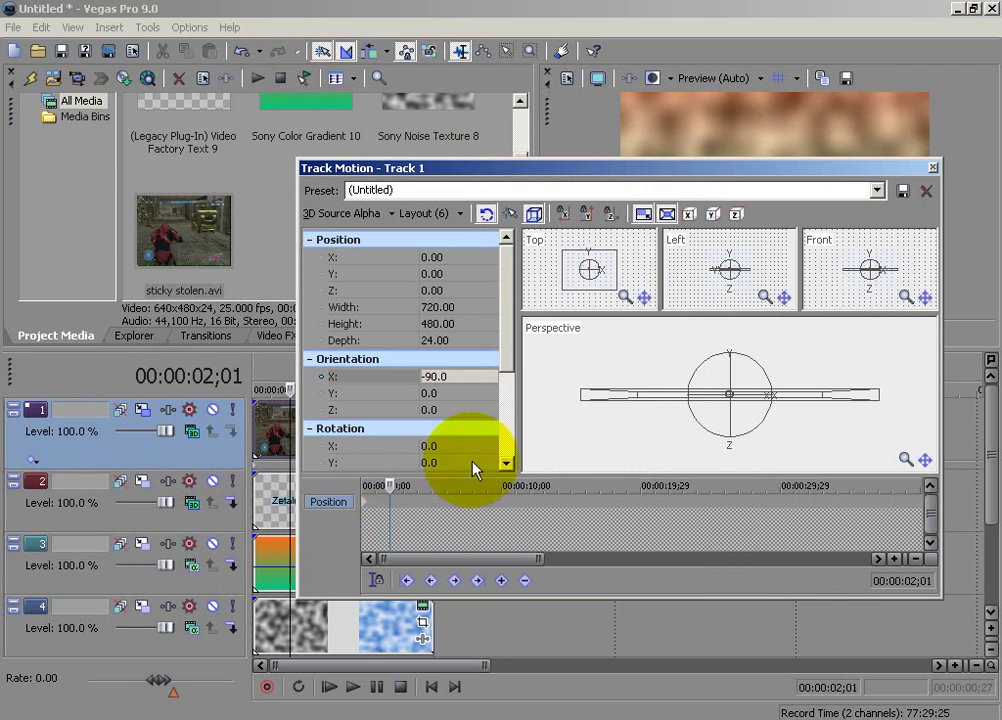